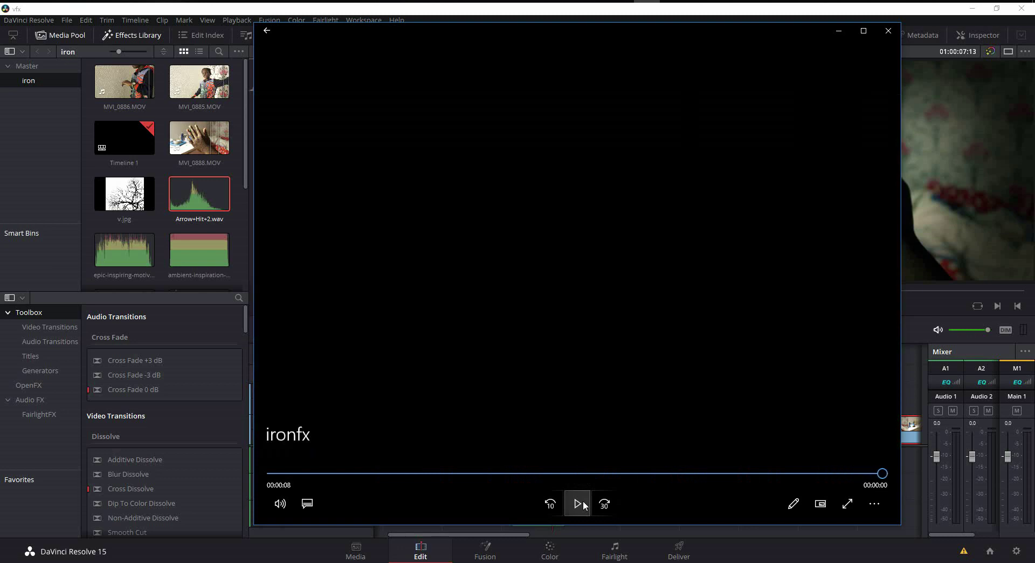
Step: Play the finished ironfx video with its sound muted, and minimise the player
{"action": "left_click", "coordinate": [583, 504]}
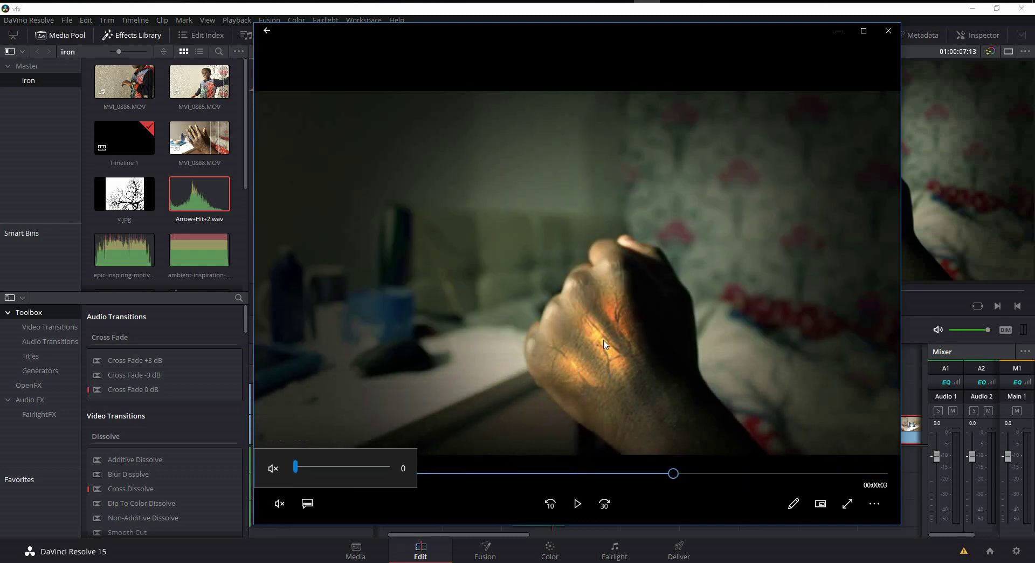
{"action": "left_click", "coordinate": [576, 505]}
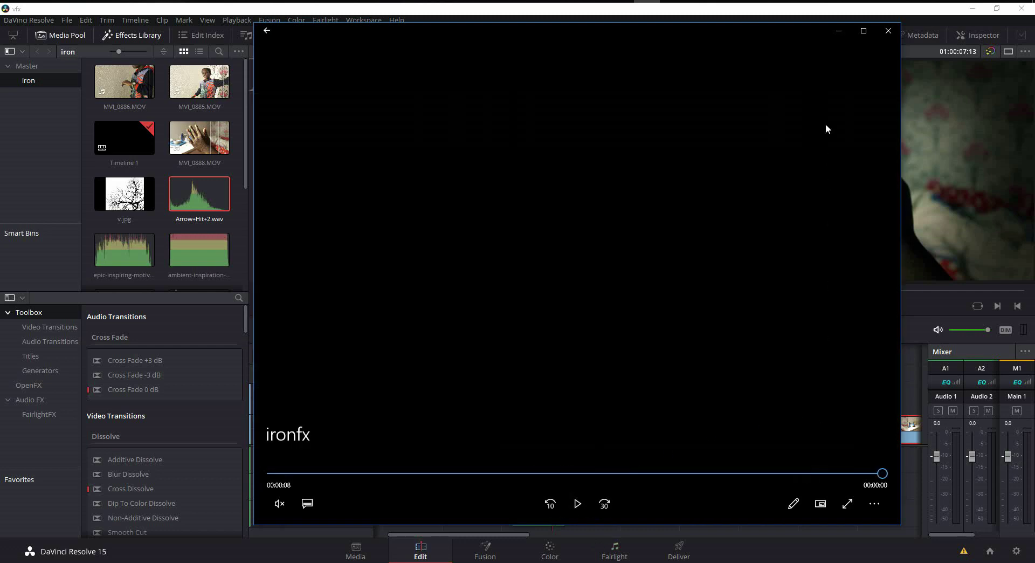
{"action": "left_click", "coordinate": [838, 34]}
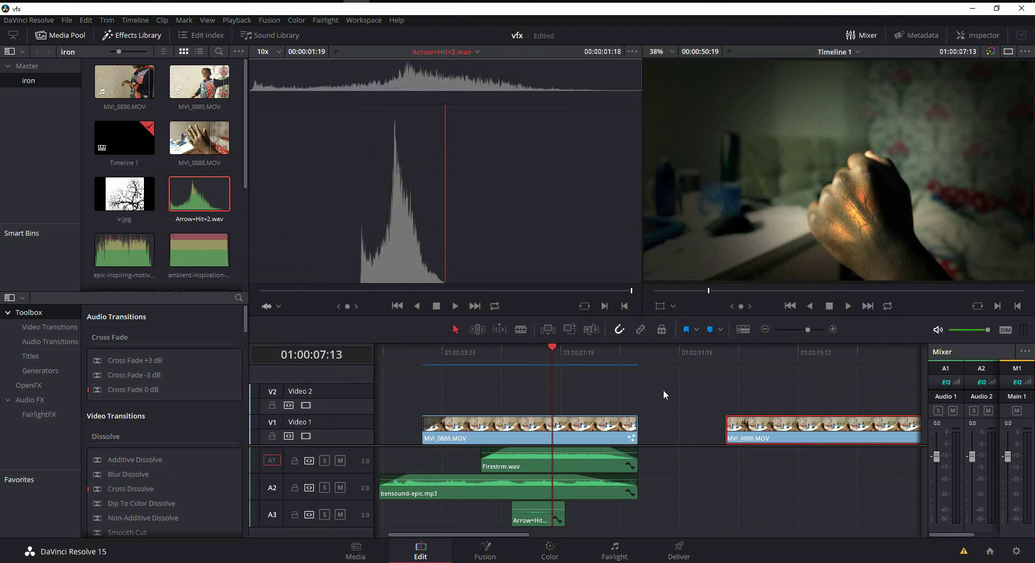
Step: Preview the separate ungraded MVI_0888.MOV clip further along the Video 1 track and open it in Fusion
{"action": "left_click_drag", "start_coordinate": [505, 534], "coordinate": [564, 537]}
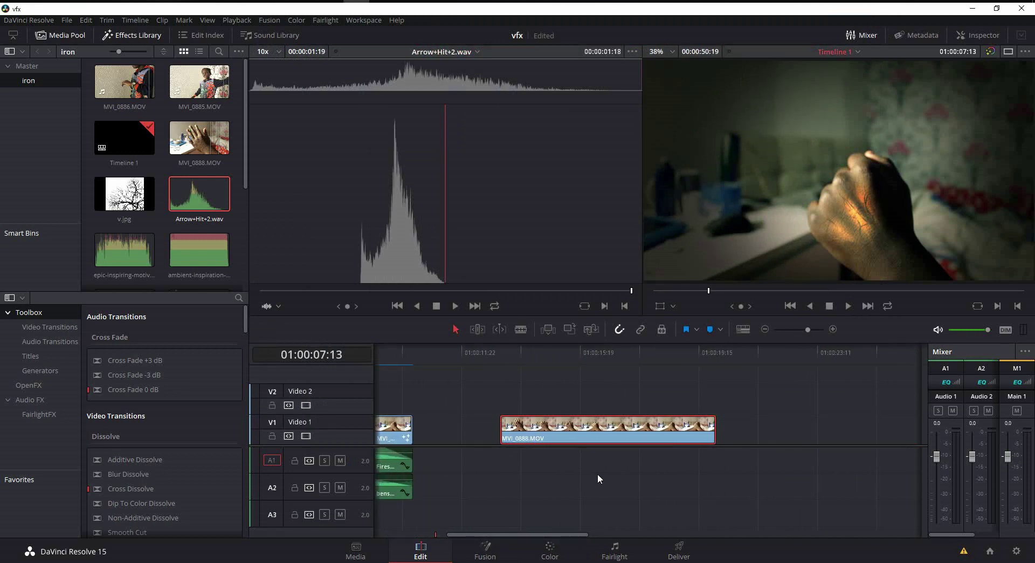
{"action": "left_click_drag", "start_coordinate": [596, 355], "coordinate": [526, 368]}
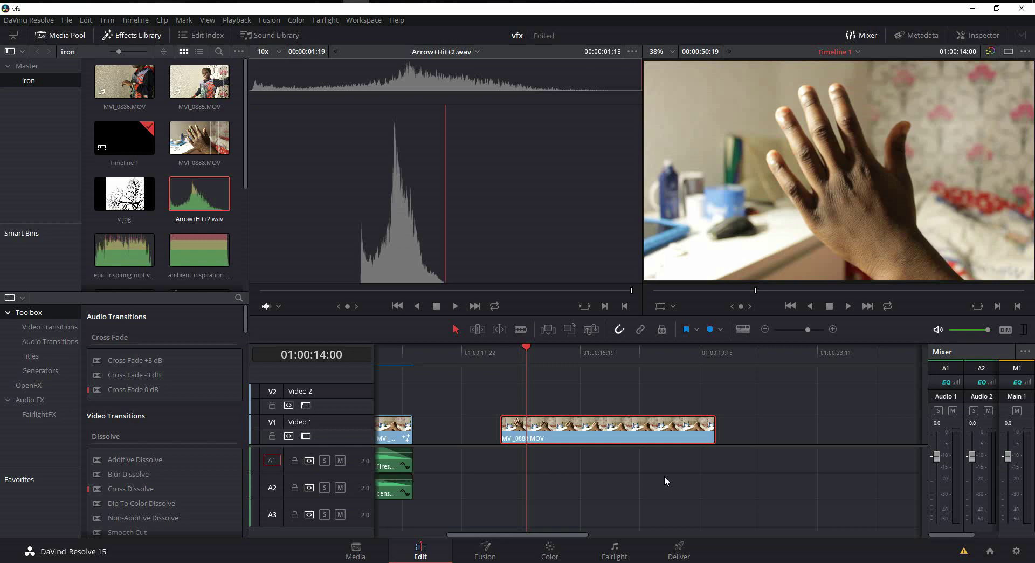
{"action": "key", "text": "space"}
{"action": "key", "text": "space"}
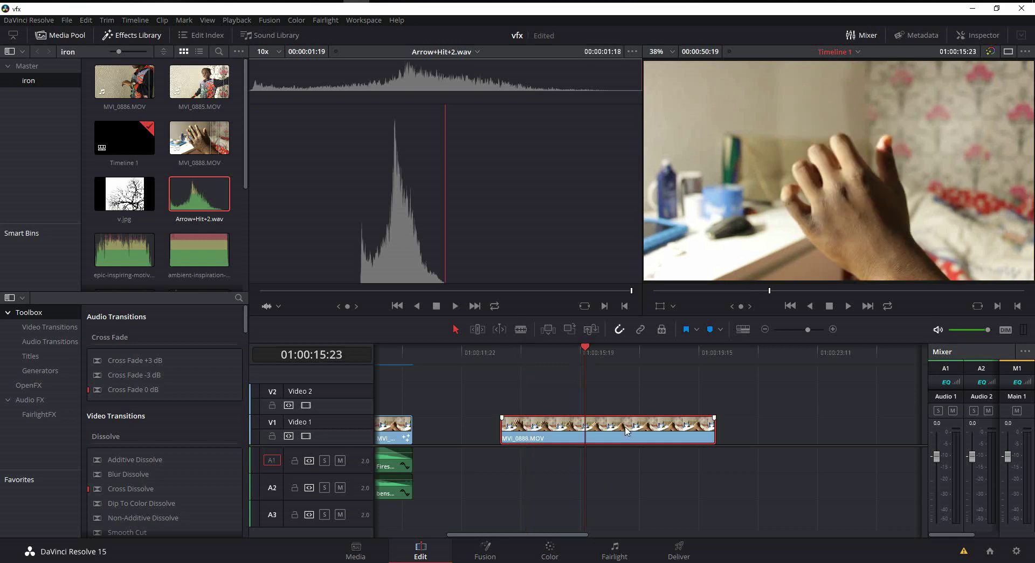
{"action": "left_click", "coordinate": [494, 556]}
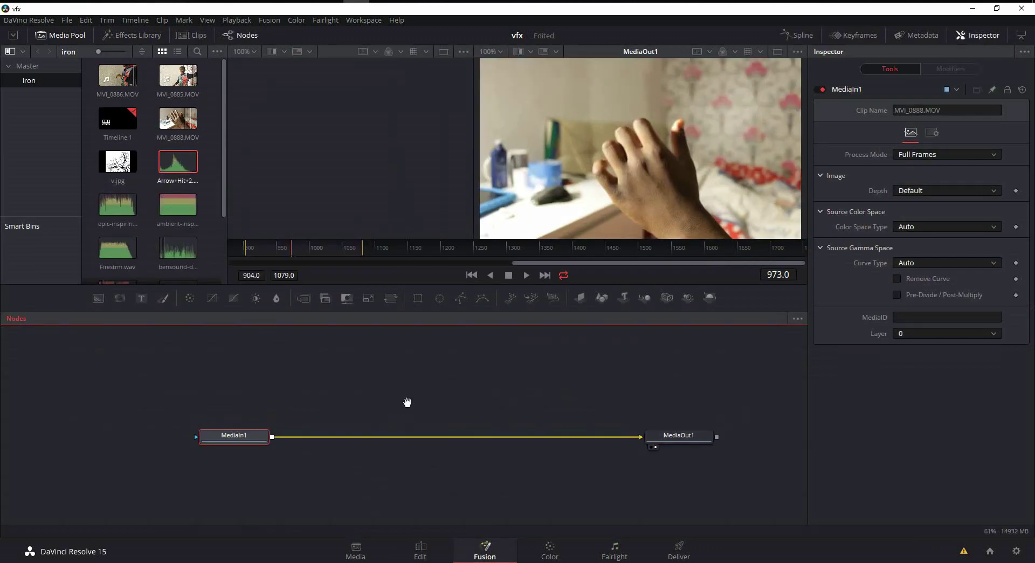
Step: Add a Color Corrector node and insert it on the connection between MediaIn1 and MediaOut1
{"action": "left_click_drag", "start_coordinate": [407, 402], "coordinate": [439, 413]}
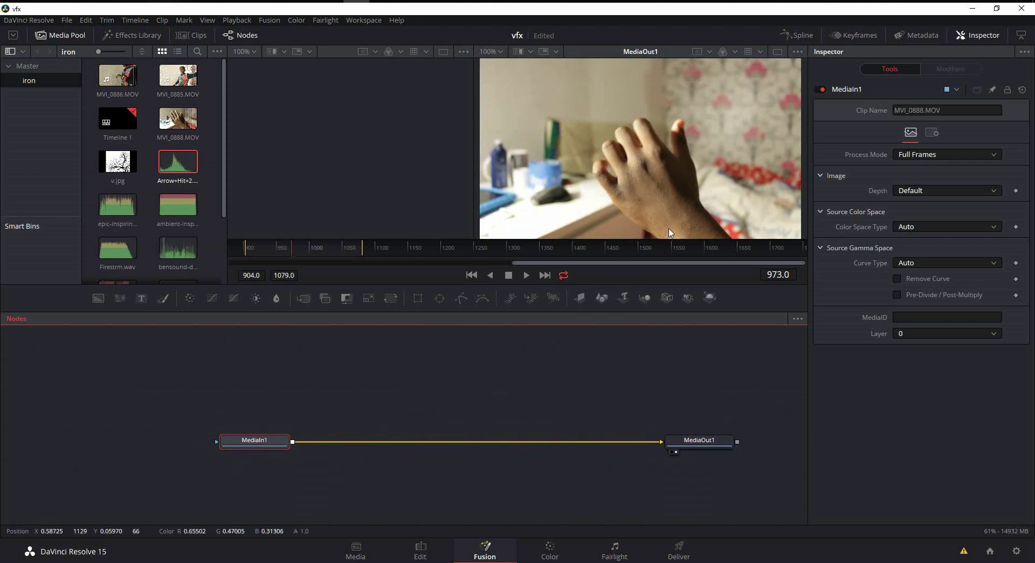
{"action": "left_click_drag", "start_coordinate": [505, 403], "coordinate": [521, 394]}
{"action": "left_click", "coordinate": [344, 353]}
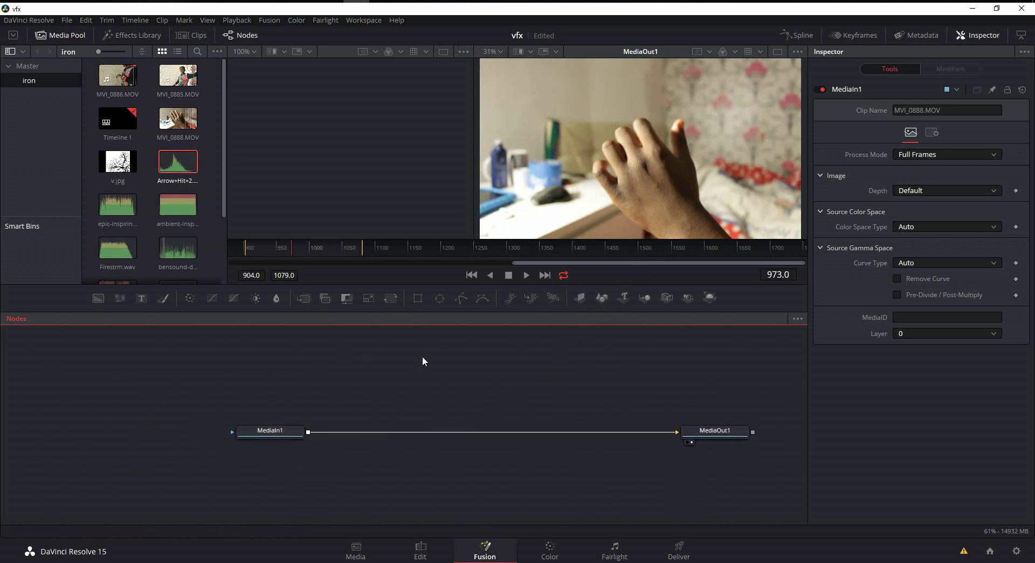
{"action": "left_click_drag", "start_coordinate": [471, 363], "coordinate": [446, 379]}
{"action": "right_click", "coordinate": [438, 371]}
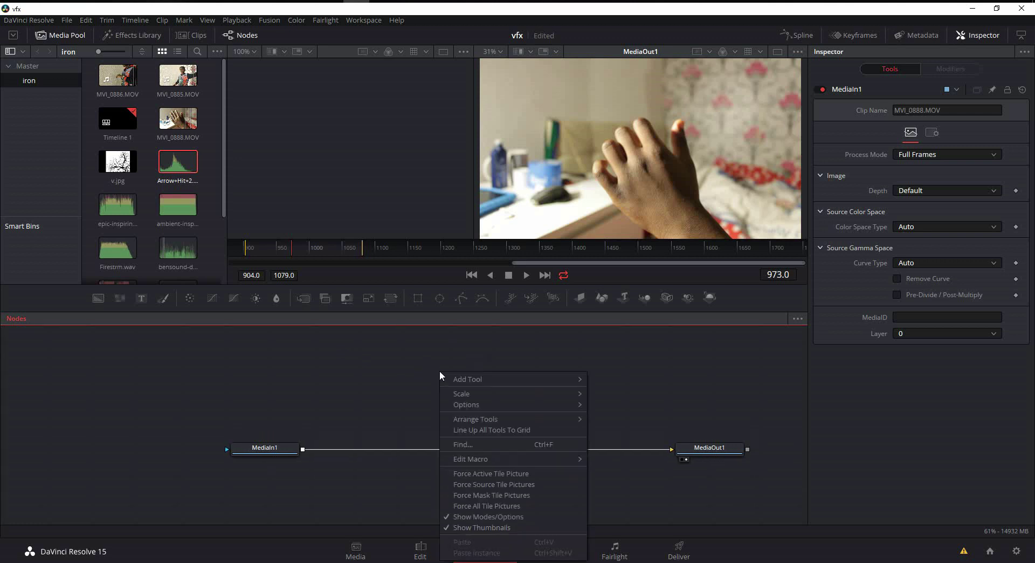
{"action": "mouse_move", "coordinate": [489, 380]}
{"action": "mouse_move", "coordinate": [641, 194]}
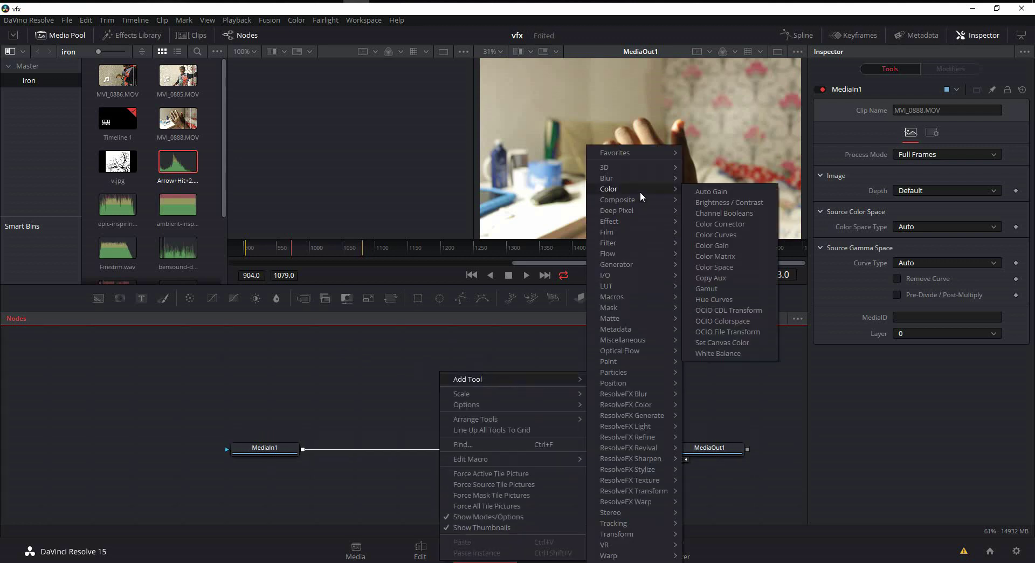
{"action": "left_click", "coordinate": [751, 230]}
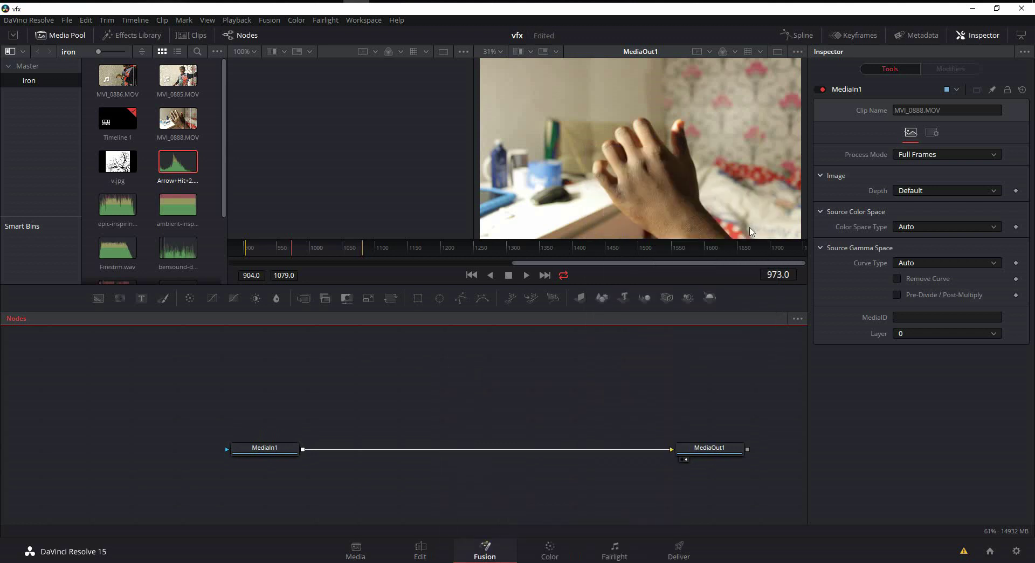
{"action": "left_click_drag", "start_coordinate": [444, 371], "coordinate": [372, 450]}
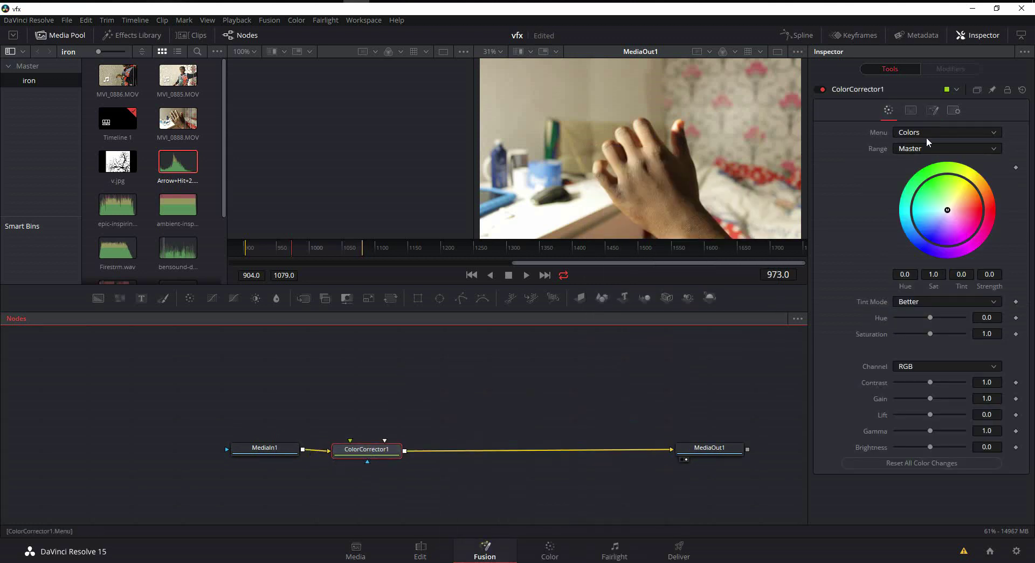
Step: In the color corrector's Levels, set the RGB channel's midtone to 0.780686 and its high output level to 0.642
{"action": "left_click", "coordinate": [959, 135]}
{"action": "left_click", "coordinate": [935, 155]}
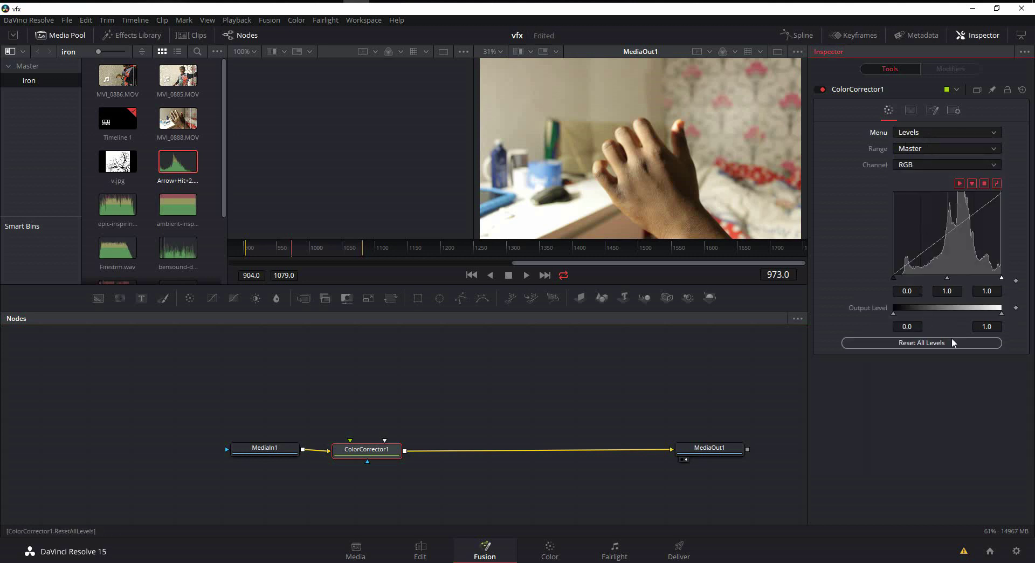
{"action": "left_click", "coordinate": [907, 168]}
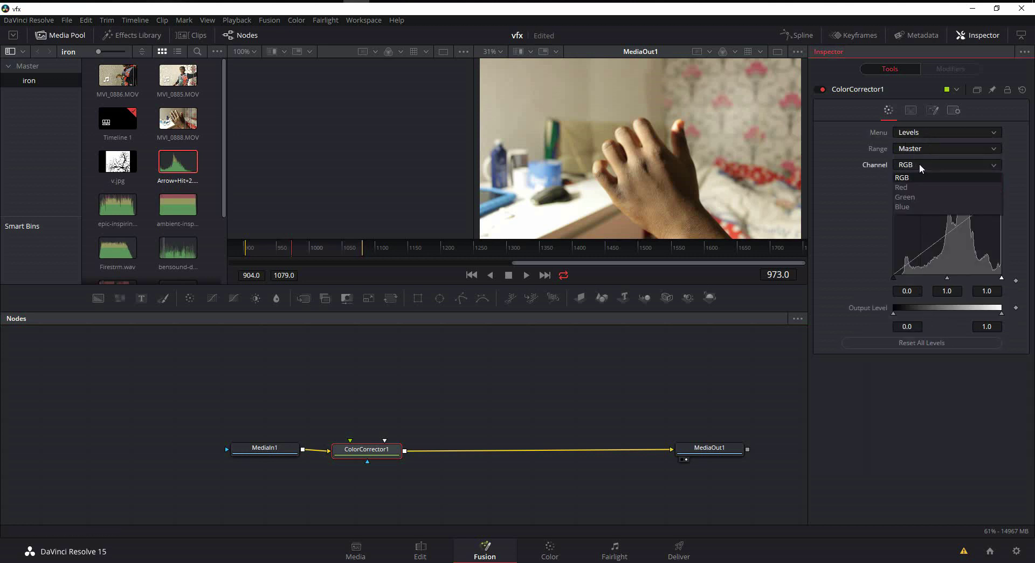
{"action": "left_click", "coordinate": [920, 183]}
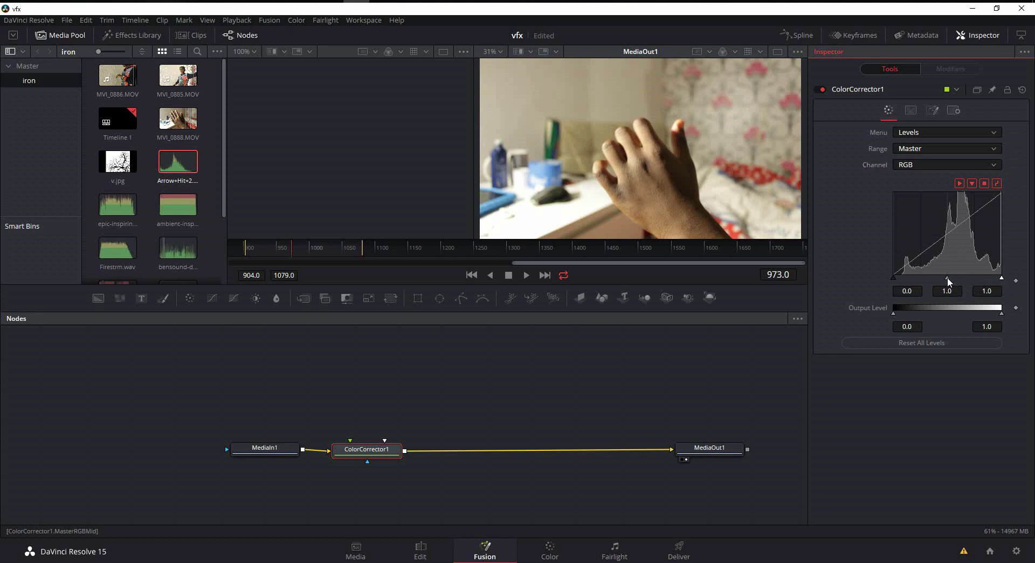
{"action": "mouse_move", "coordinate": [949, 281]}
{"action": "left_mouse_down"}
{"action": "mouse_move", "coordinate": [972, 286]}
{"action": "mouse_move", "coordinate": [912, 284]}
{"action": "mouse_move", "coordinate": [958, 287]}
{"action": "left_mouse_up"}
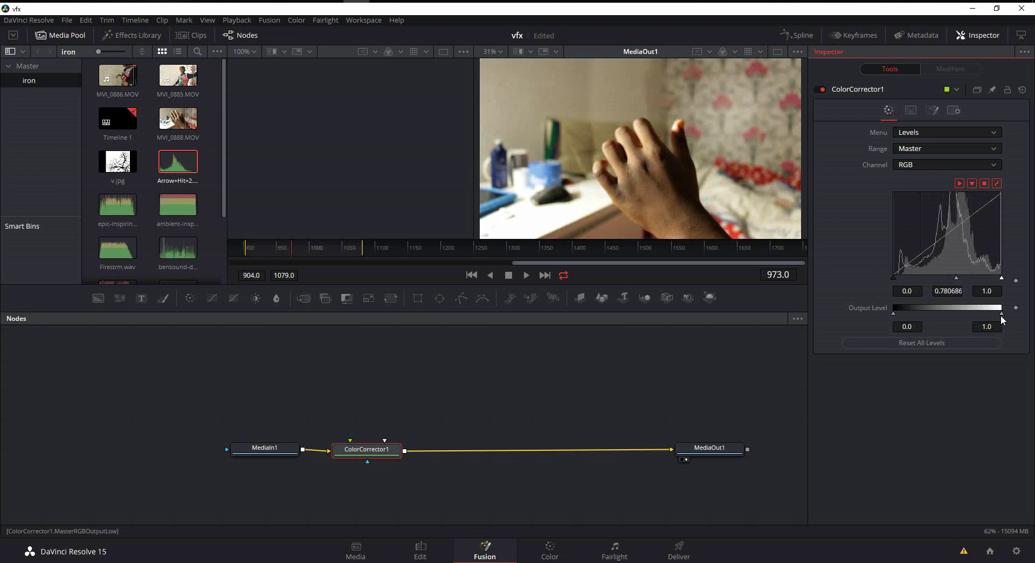
{"action": "left_click_drag", "start_coordinate": [1003, 316], "coordinate": [963, 320]}
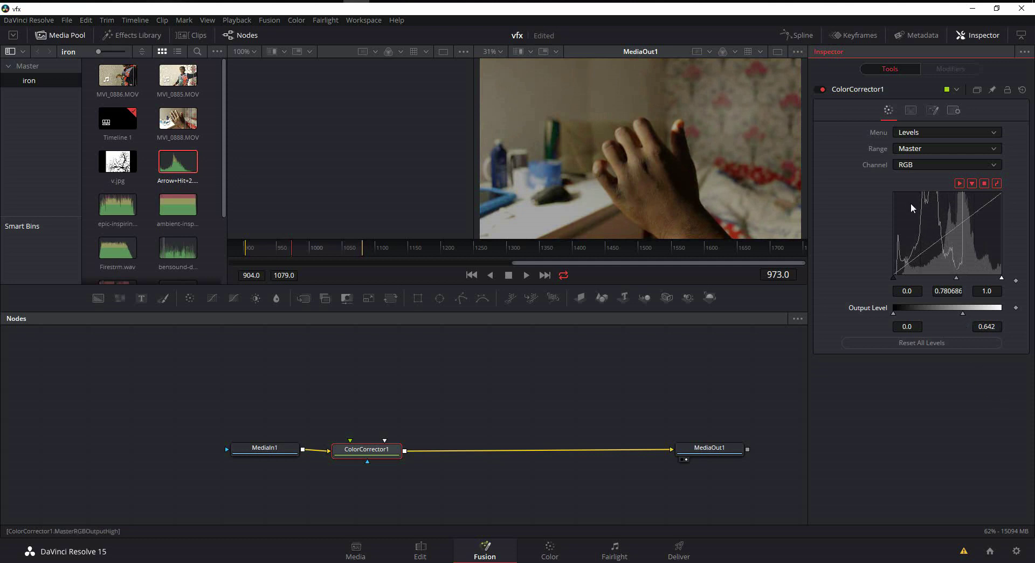
Step: Darken the red channel's midtones in Levels and set the green channel's midtone to 1.12749
{"action": "left_click", "coordinate": [993, 166]}
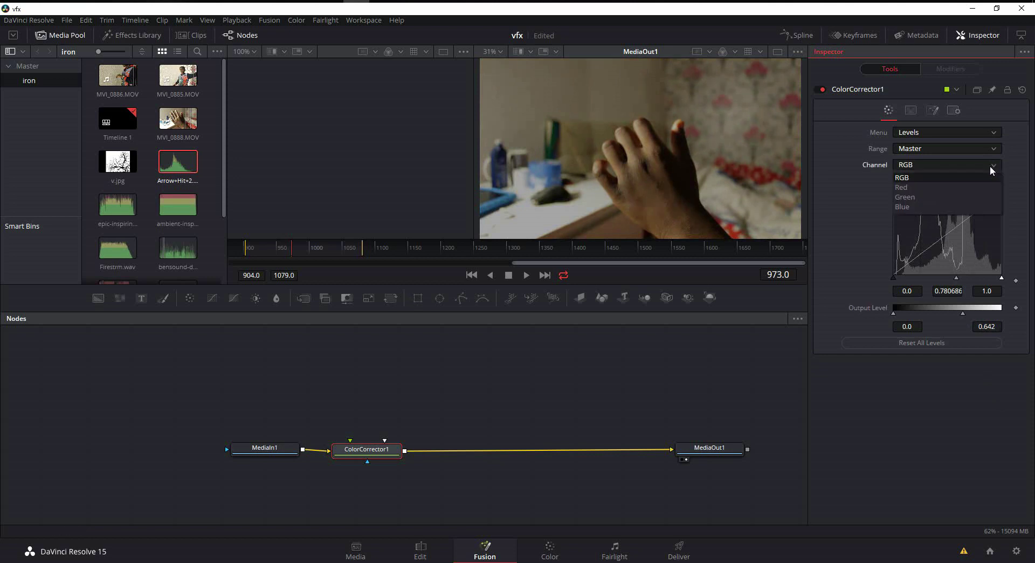
{"action": "left_click", "coordinate": [937, 193]}
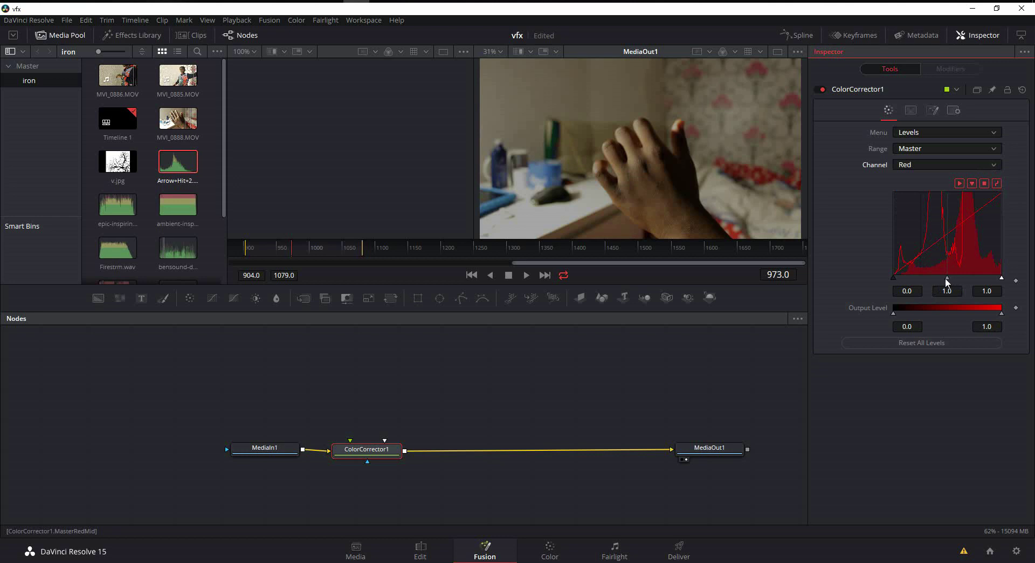
{"action": "left_click_drag", "start_coordinate": [949, 281], "coordinate": [962, 283]}
{"action": "left_click", "coordinate": [993, 166]}
{"action": "left_click", "coordinate": [934, 197]}
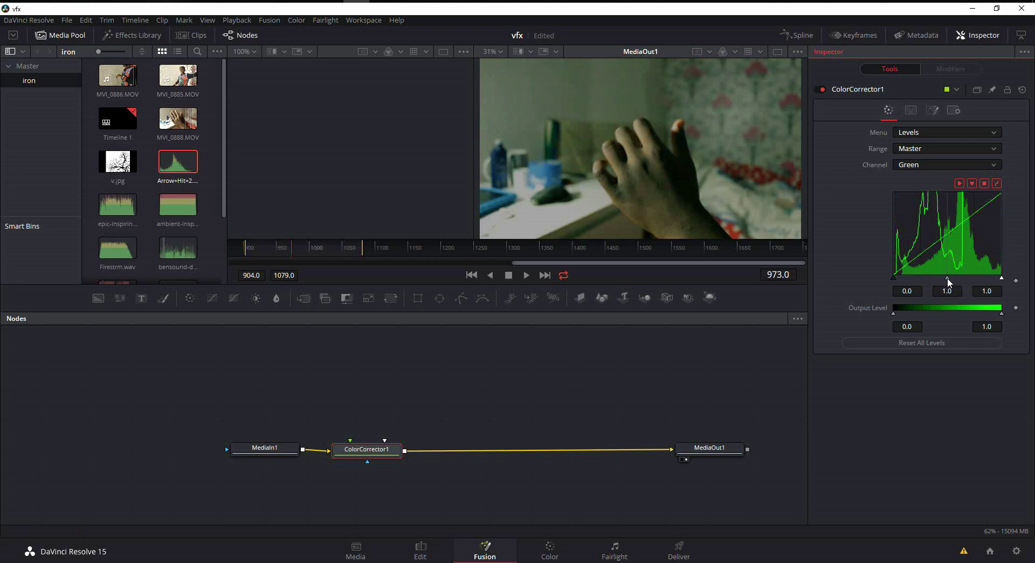
{"action": "left_click_drag", "start_coordinate": [948, 281], "coordinate": [944, 282]}
Step: Set the blue channel's midtone in Levels to 1.258734
{"action": "left_click", "coordinate": [987, 165]}
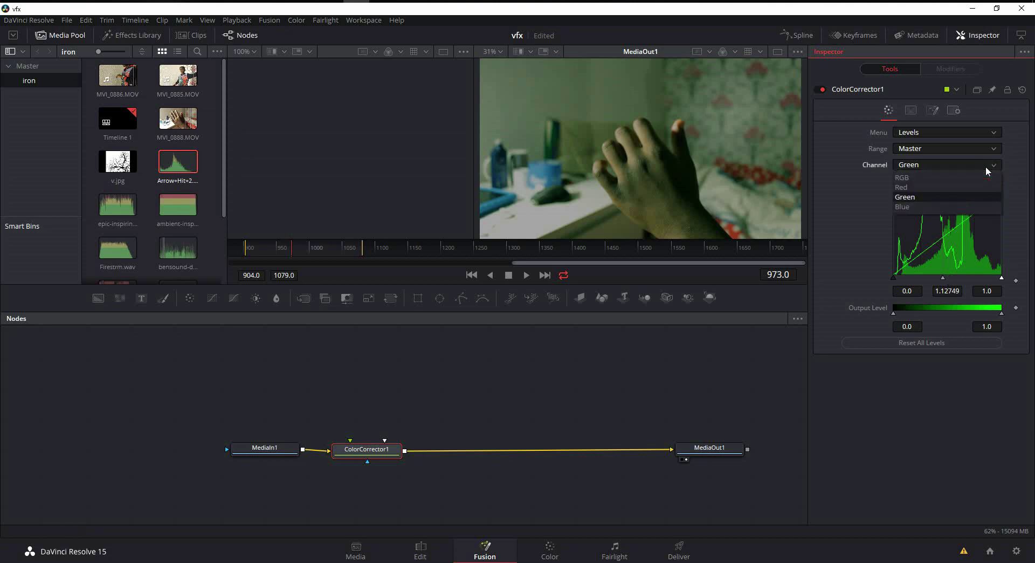
{"action": "left_click", "coordinate": [931, 208]}
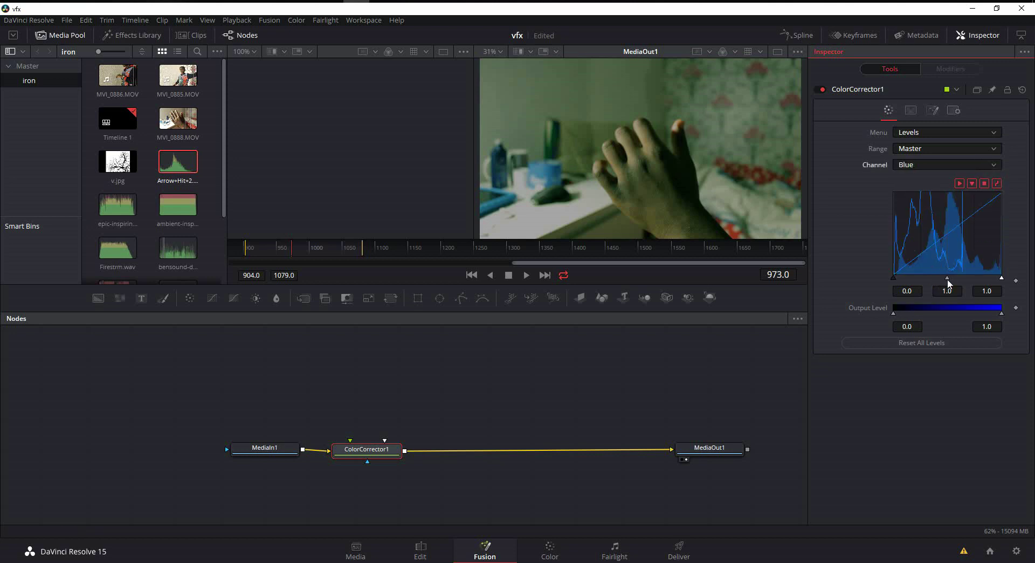
{"action": "left_click_drag", "start_coordinate": [949, 282], "coordinate": [939, 282]}
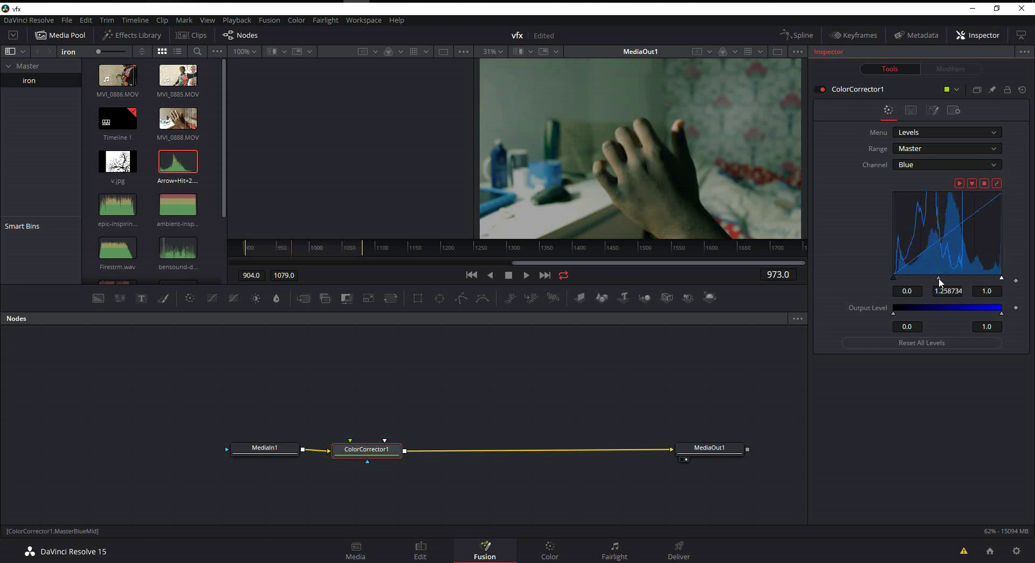
Step: Switch the color corrector to its Colors settings and set the master saturation to 0.83
{"action": "left_click", "coordinate": [929, 132]}
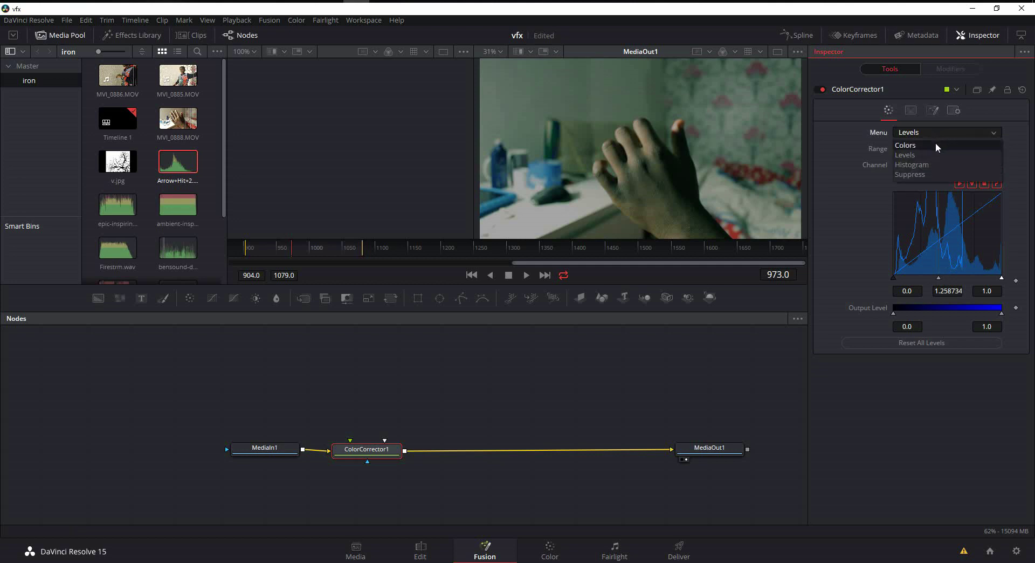
{"action": "left_click", "coordinate": [936, 142]}
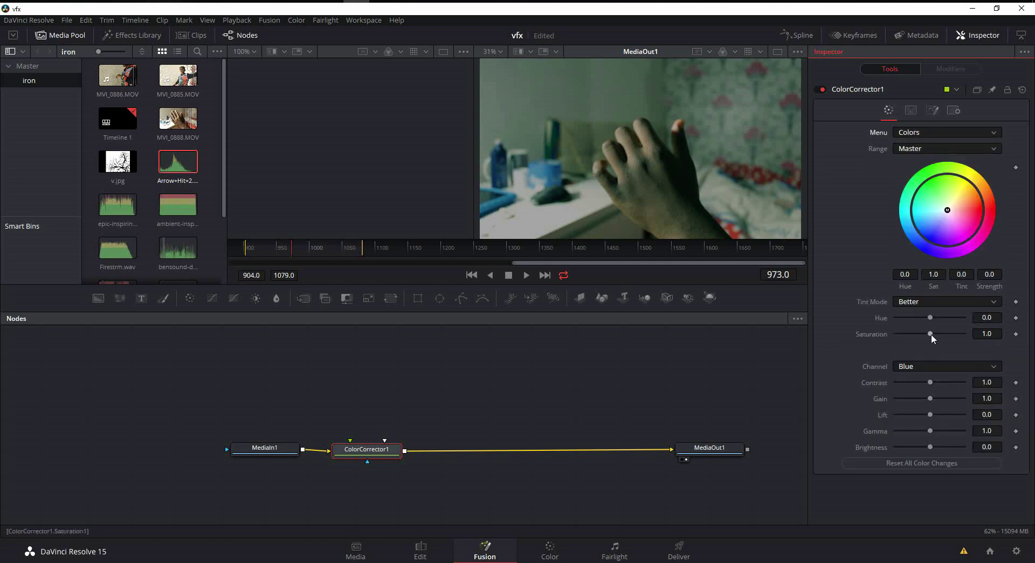
{"action": "left_click_drag", "start_coordinate": [930, 334], "coordinate": [927, 334]}
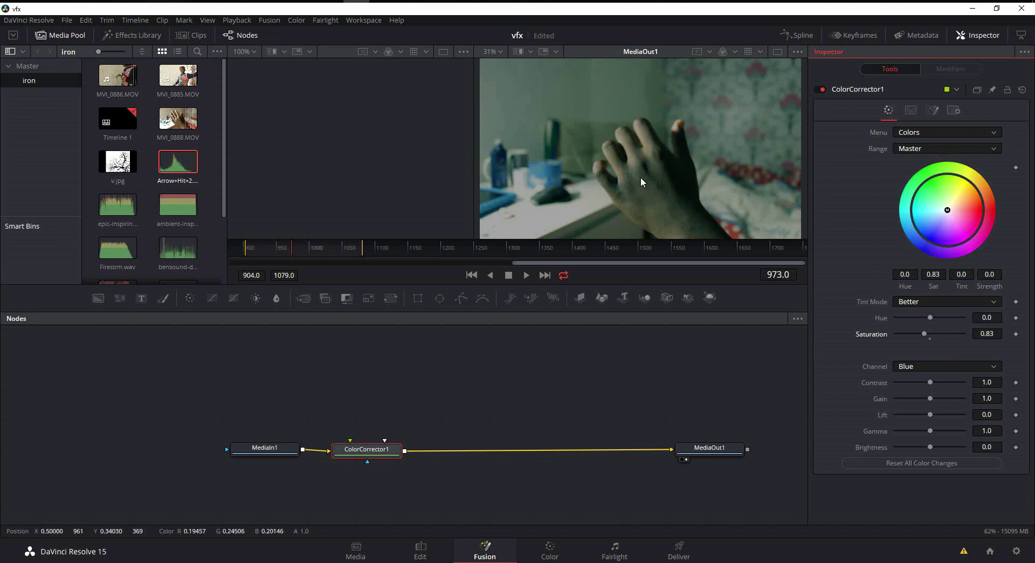
Step: Insert a Brightness / Contrast node between ColorCorrector1 and MediaOut1 and set its gain to 0.0
{"action": "middle_click", "coordinate": [551, 398]}
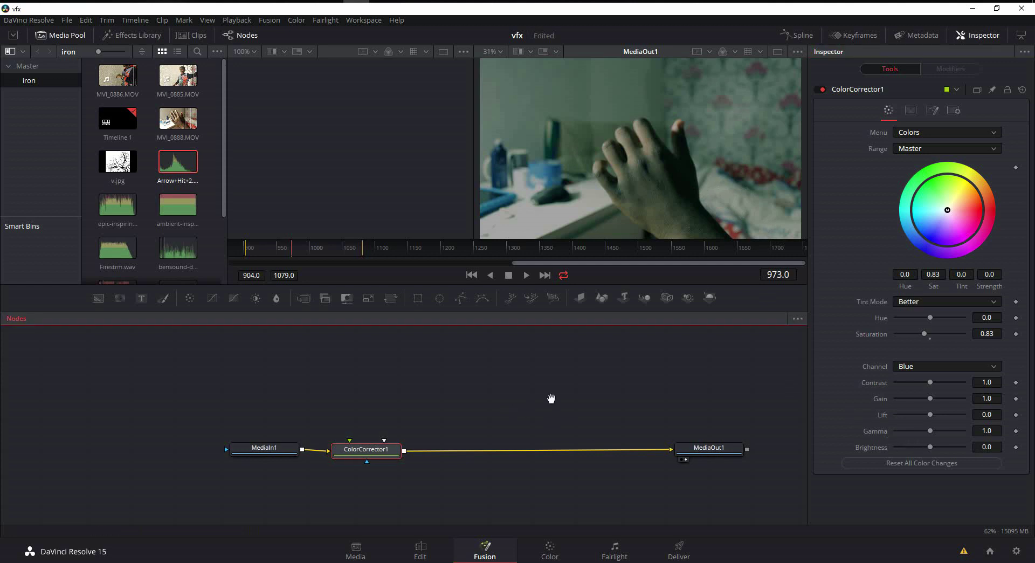
{"action": "left_click_drag", "start_coordinate": [551, 398], "coordinate": [529, 419]}
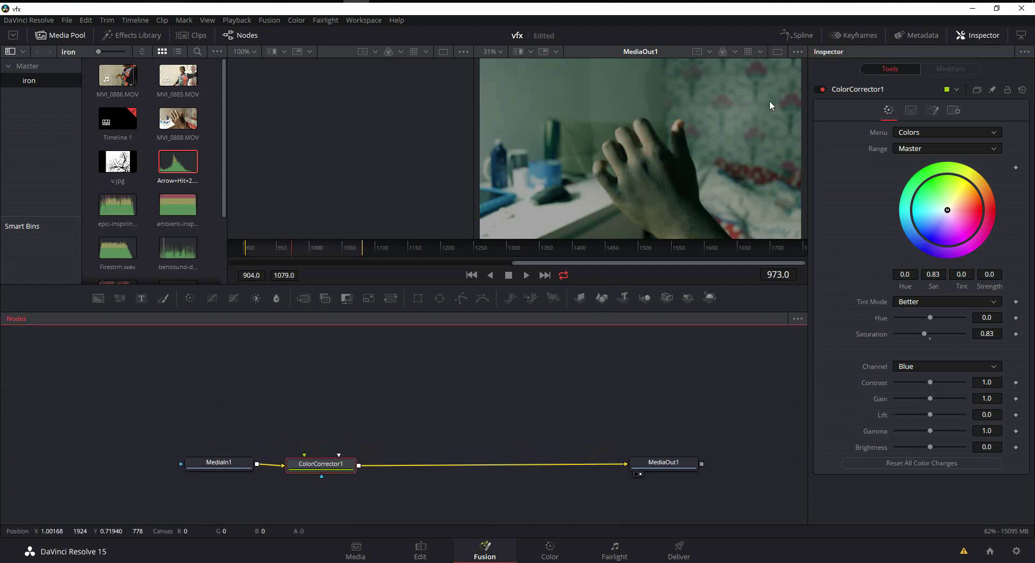
{"action": "right_click", "coordinate": [403, 382]}
{"action": "right_click", "coordinate": [415, 402]}
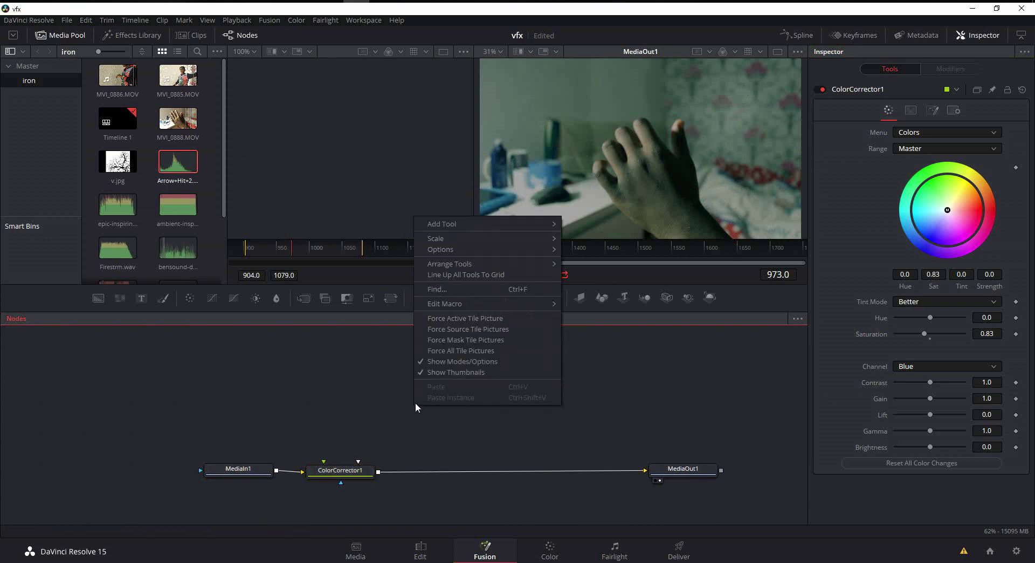
{"action": "mouse_move", "coordinate": [493, 226]}
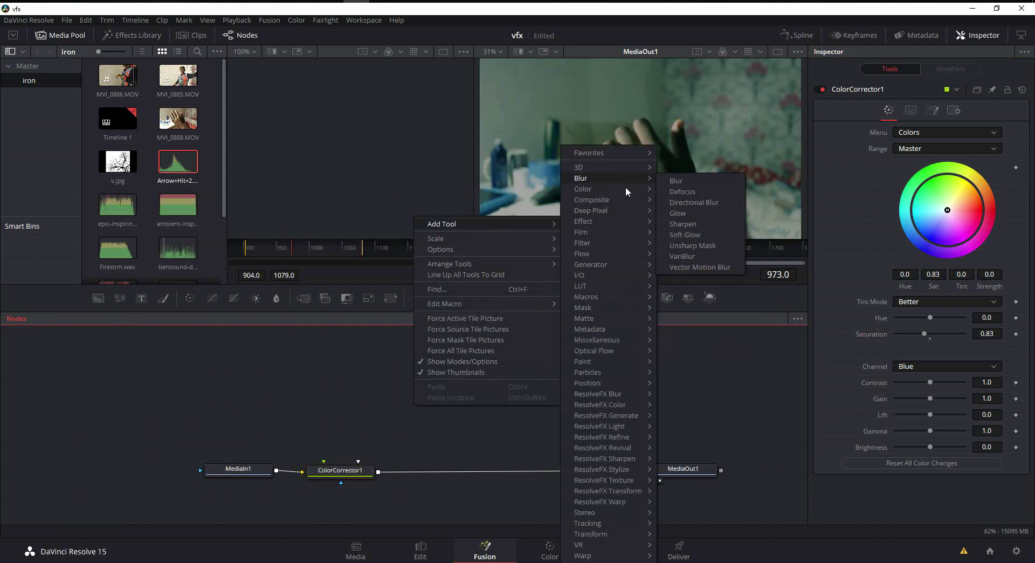
{"action": "mouse_move", "coordinate": [632, 189]}
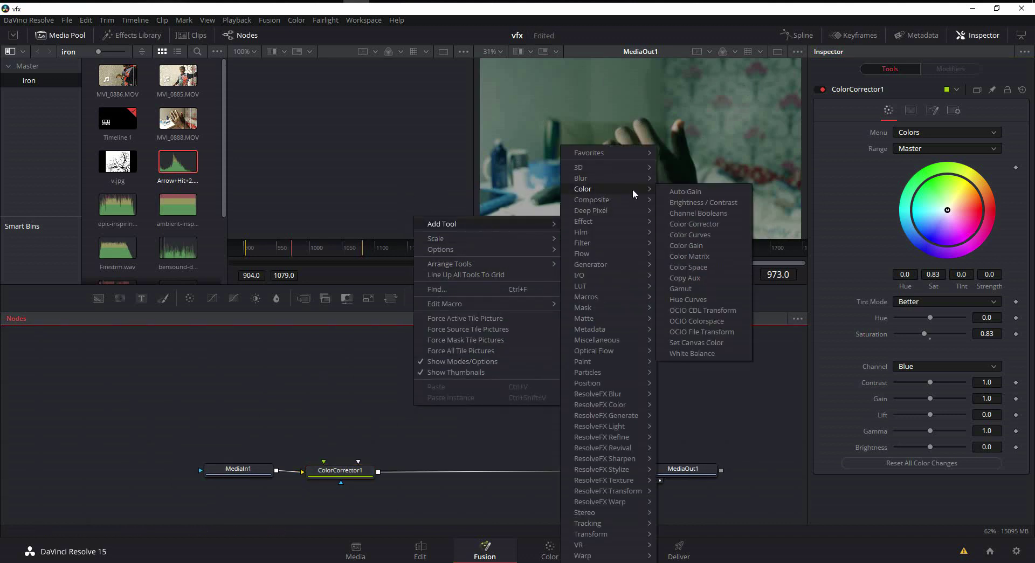
{"action": "left_click", "coordinate": [724, 203]}
{"action": "left_click_drag", "start_coordinate": [411, 411], "coordinate": [424, 480]}
{"action": "left_click_drag", "start_coordinate": [930, 147], "coordinate": [894, 153]}
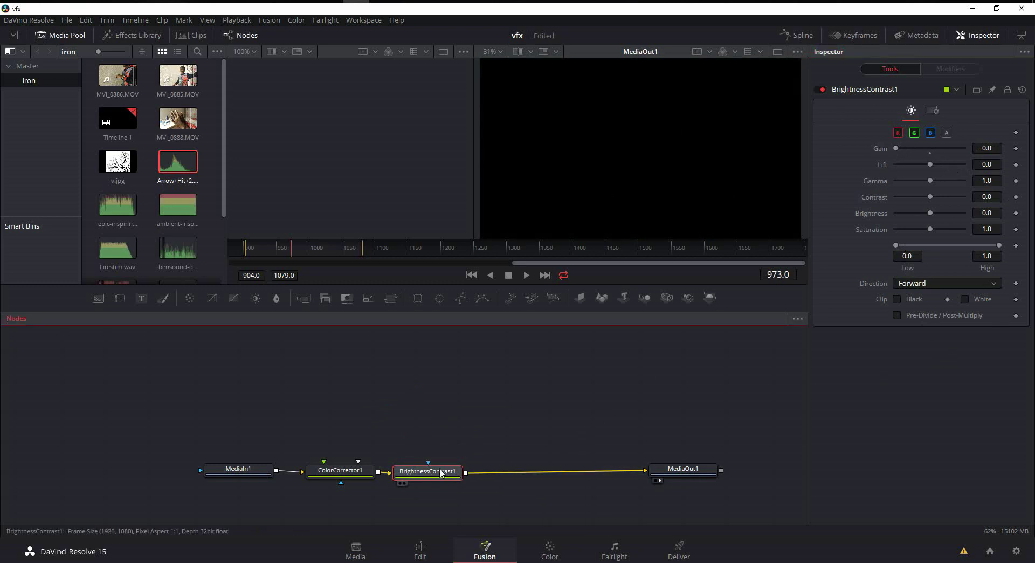
Step: Add an ellipse mask to the BrightnessContrast1 node and invert the mask
{"action": "left_click", "coordinate": [438, 302]}
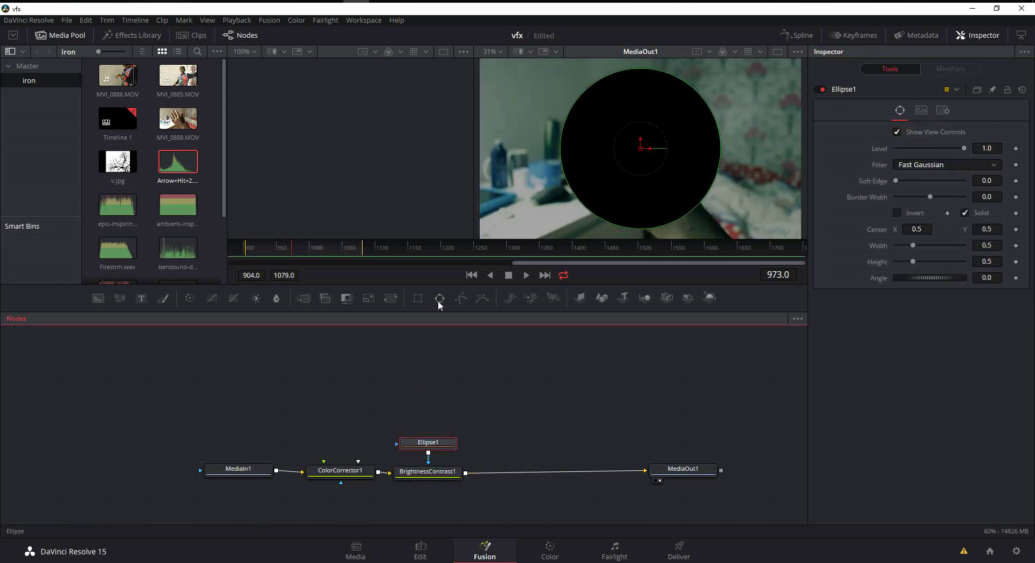
{"action": "left_click", "coordinate": [439, 473]}
{"action": "left_click", "coordinate": [440, 443]}
{"action": "left_click", "coordinate": [897, 215]}
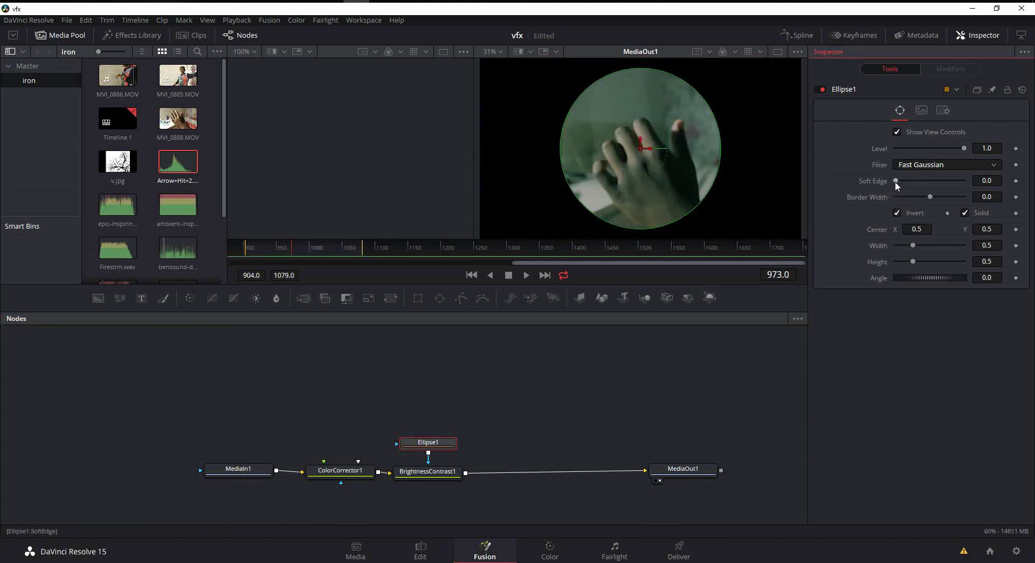
Step: Enlarge the ellipse mask to about 0.858 in width and height and set its soft edge to 0.3811
{"action": "left_click_drag", "start_coordinate": [898, 185], "coordinate": [975, 185]}
{"action": "left_click", "coordinate": [987, 181]}
{"action": "type", "text": "0"}
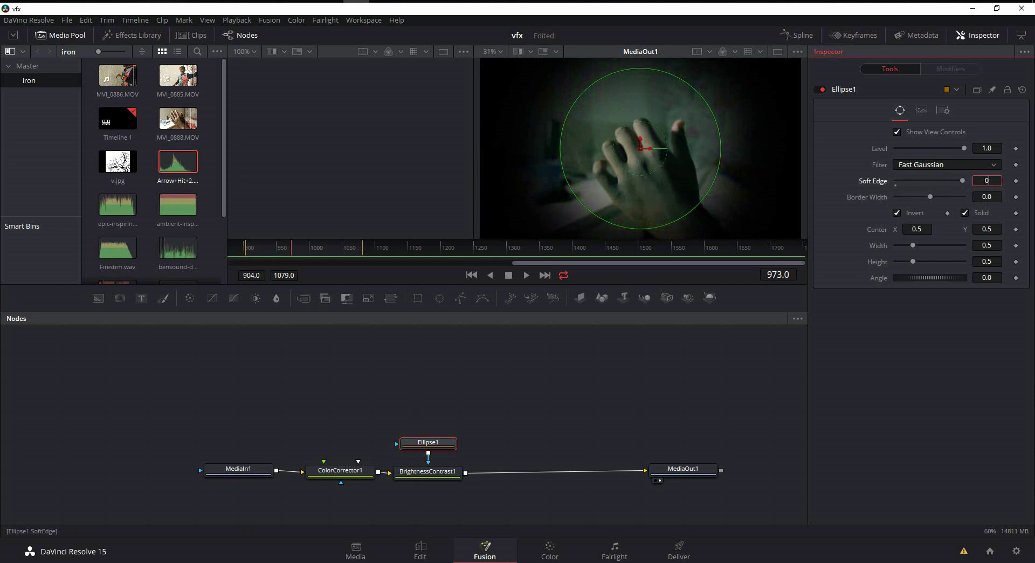
{"action": "key", "text": "Tab"}
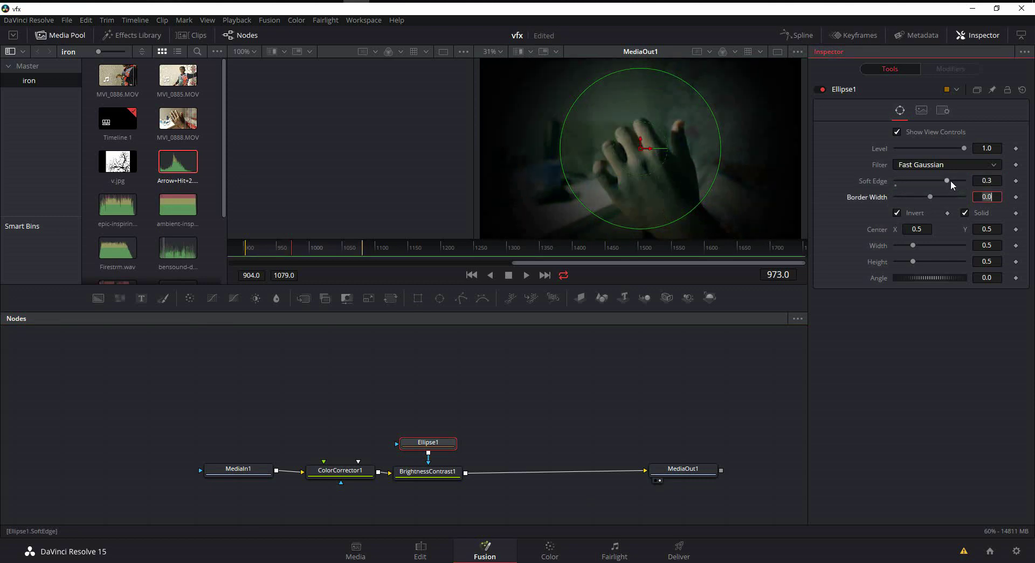
{"action": "left_click_drag", "start_coordinate": [948, 179], "coordinate": [939, 181]}
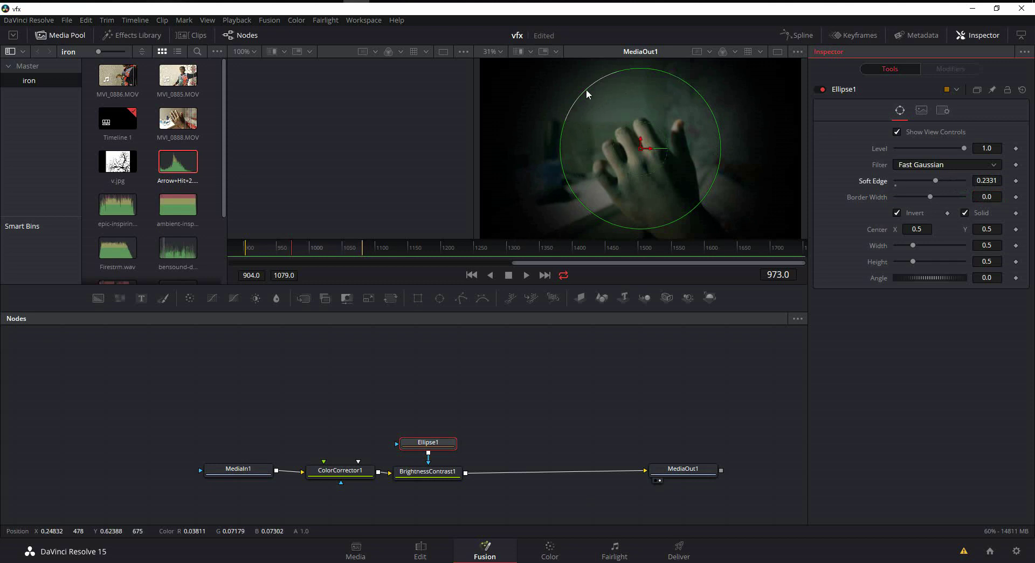
{"action": "left_click_drag", "start_coordinate": [705, 99], "coordinate": [769, 99]}
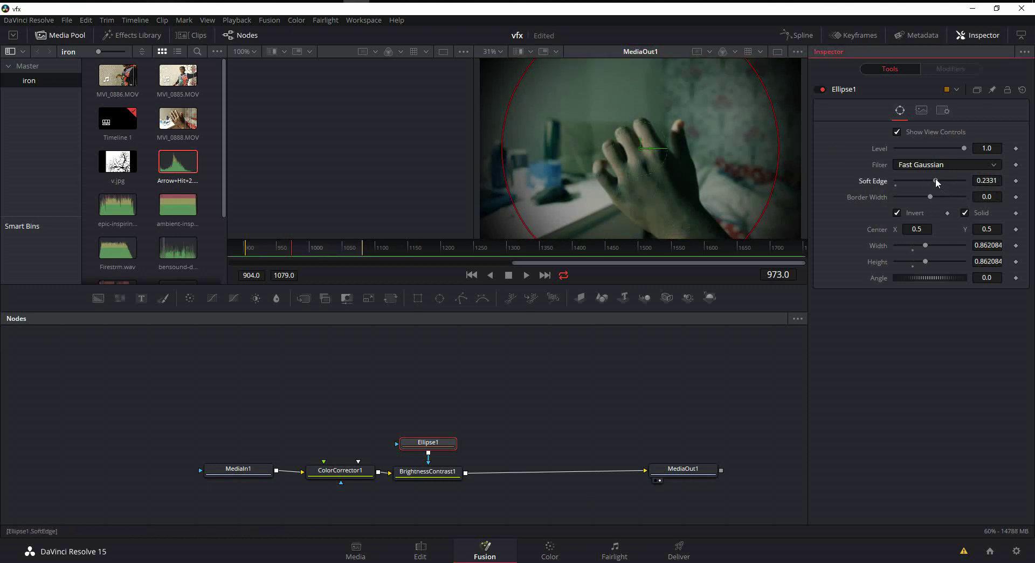
{"action": "left_click_drag", "start_coordinate": [936, 181], "coordinate": [954, 182]}
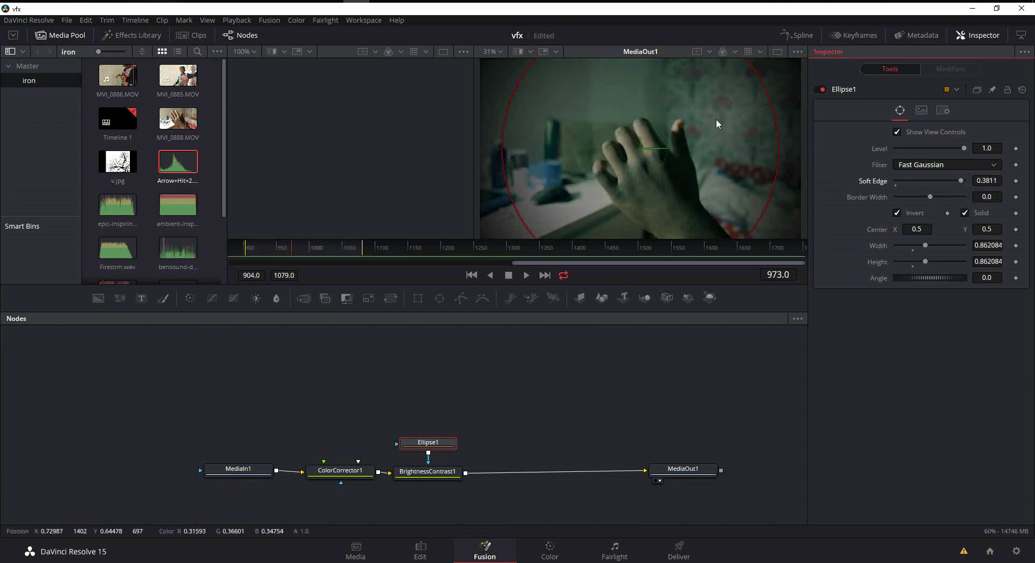
{"action": "left_click_drag", "start_coordinate": [765, 85], "coordinate": [766, 89]}
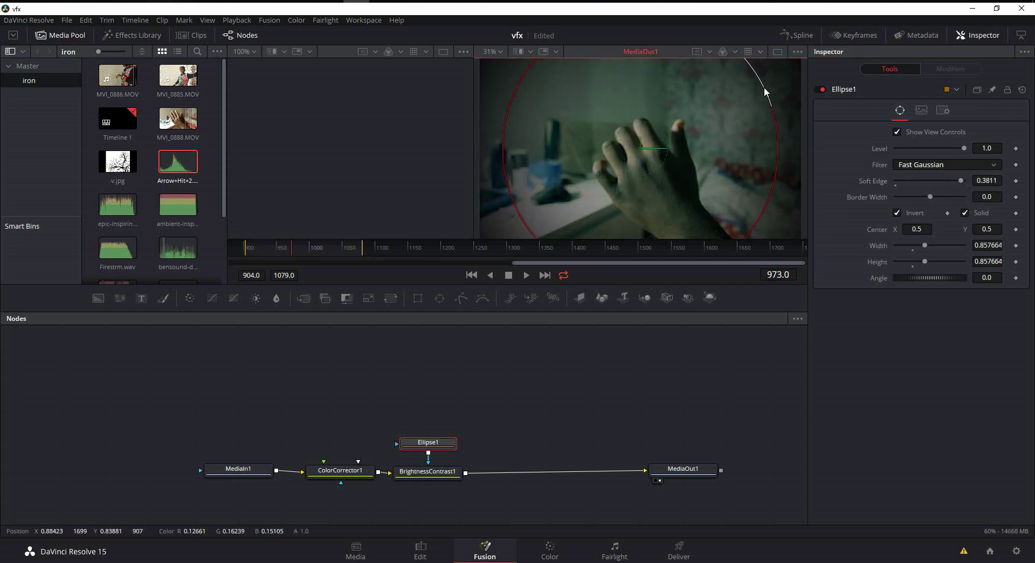
{"action": "left_click", "coordinate": [669, 379]}
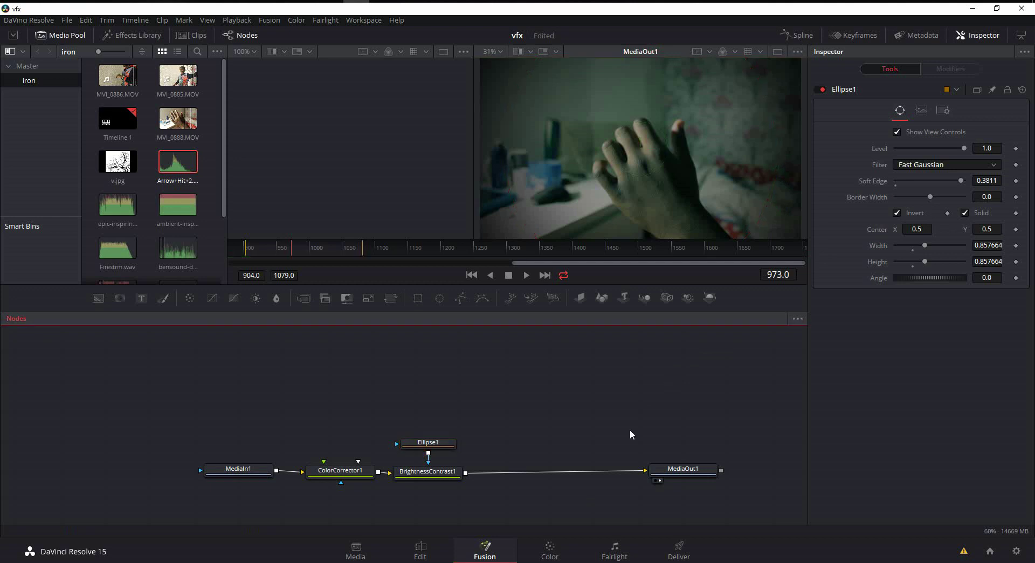
Step: Go to frame 918, add the v.jpg image from the media pool as a node and show it in the empty viewer
{"action": "left_click_drag", "start_coordinate": [557, 386], "coordinate": [550, 379]}
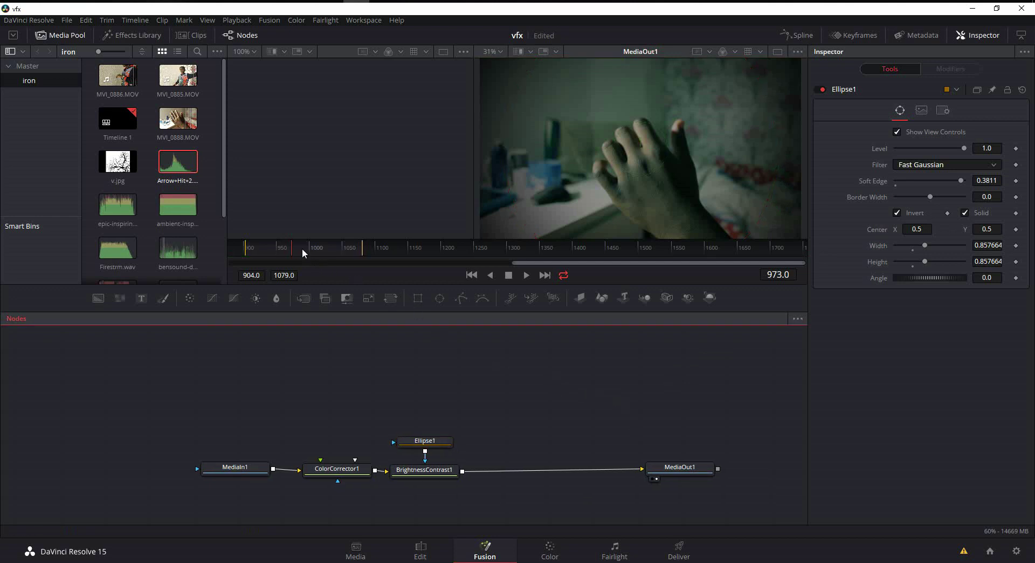
{"action": "left_click_drag", "start_coordinate": [378, 387], "coordinate": [425, 399]}
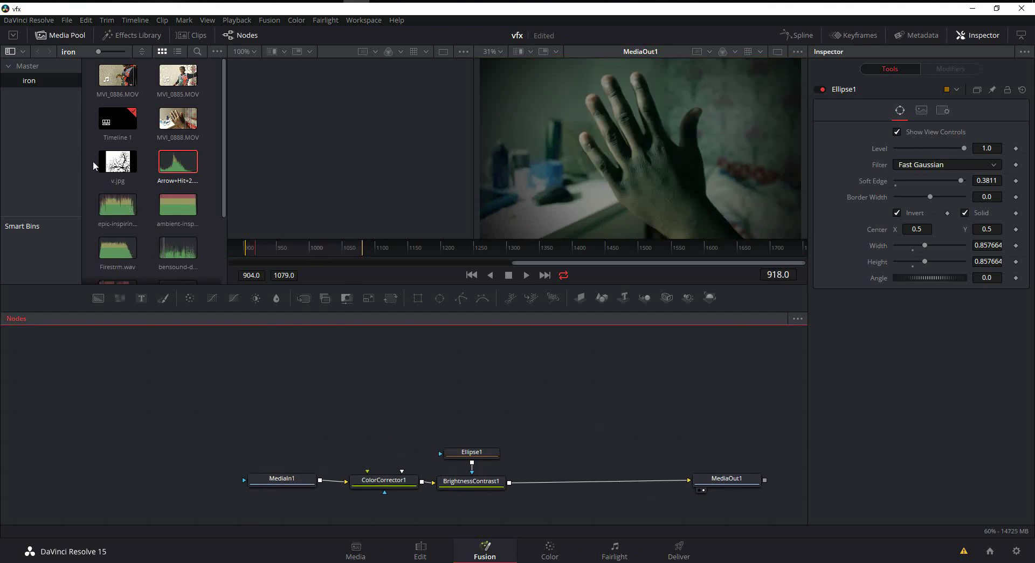
{"action": "left_click", "coordinate": [113, 167]}
{"action": "left_click_drag", "start_coordinate": [116, 167], "coordinate": [363, 155]}
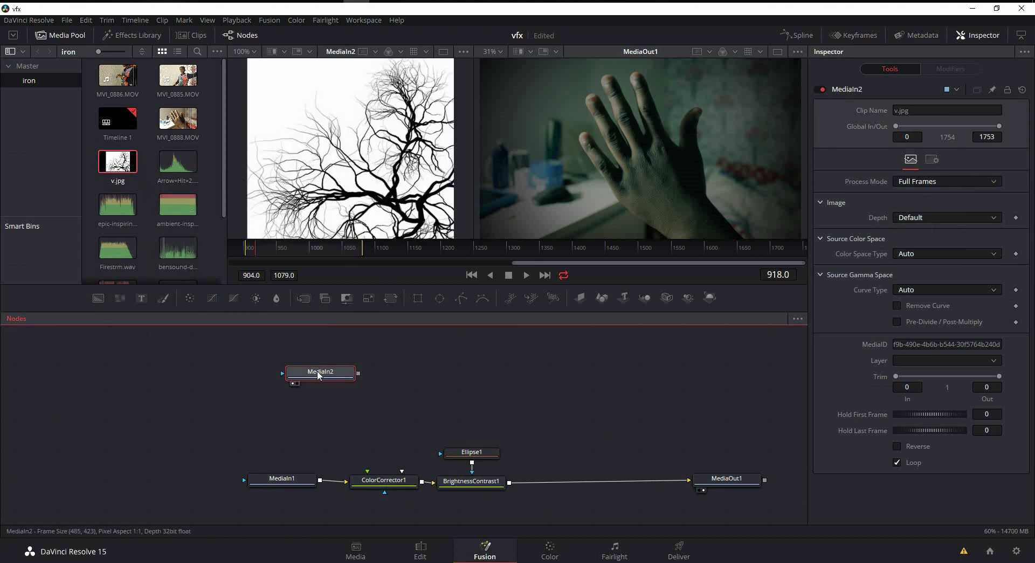
{"action": "mouse_move", "coordinate": [320, 372]}
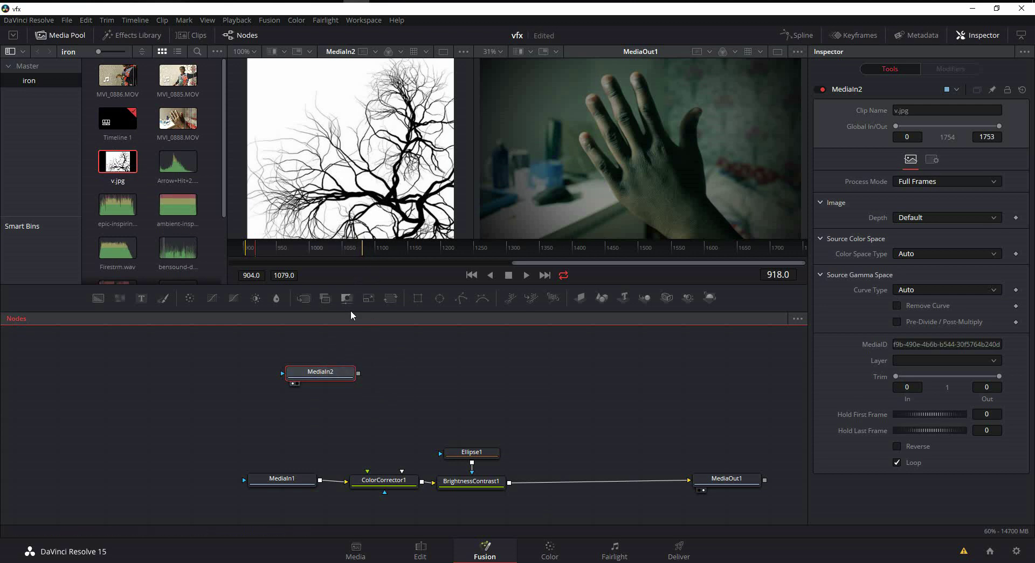
{"action": "left_click_drag", "start_coordinate": [338, 378], "coordinate": [400, 372]}
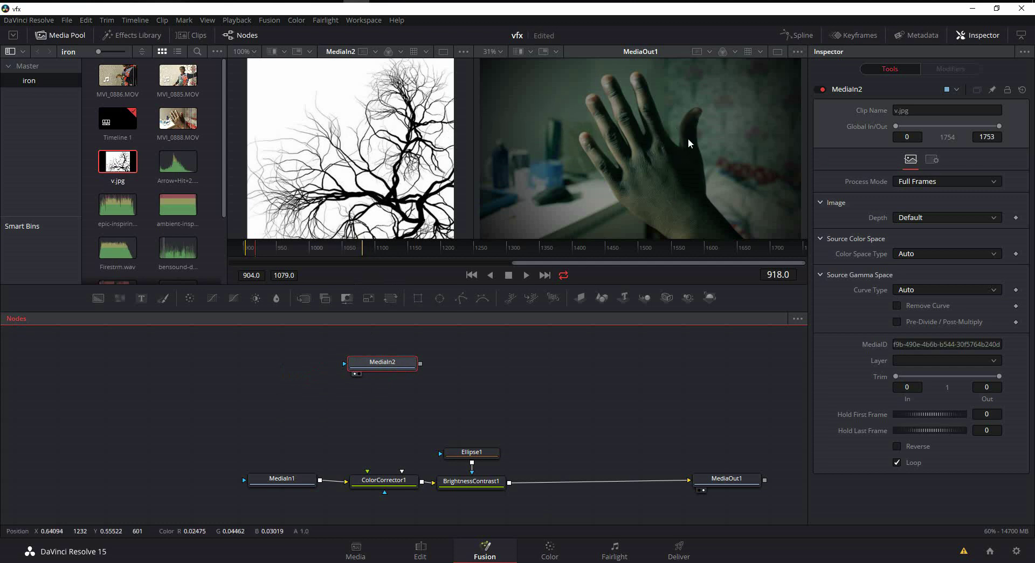
Step: Merge the v.jpg node over a new Background node, view the merge and scale the image to about 1.573
{"action": "left_click", "coordinate": [367, 419]}
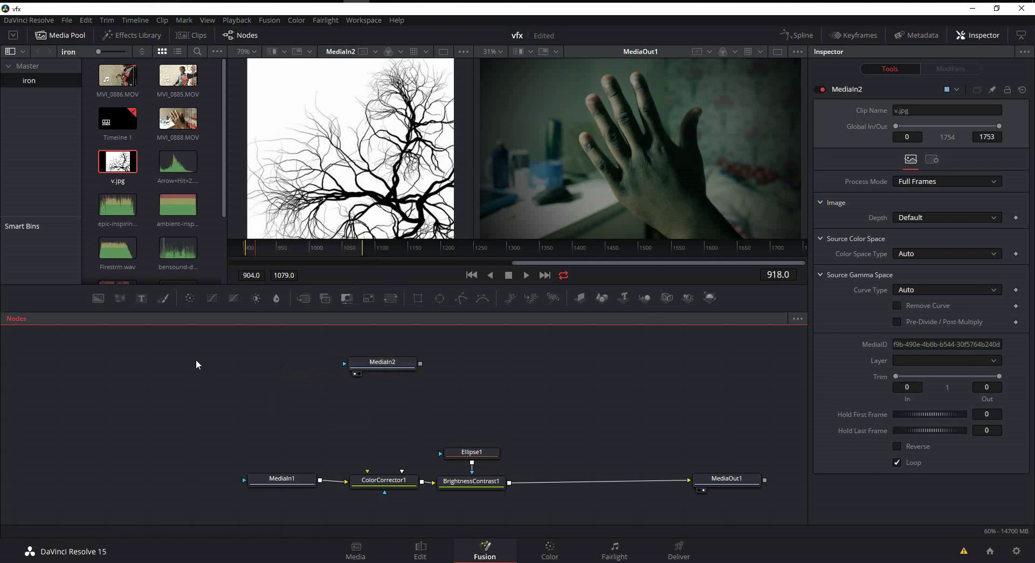
{"action": "left_click", "coordinate": [98, 298]}
{"action": "left_click_drag", "start_coordinate": [368, 419], "coordinate": [344, 407]}
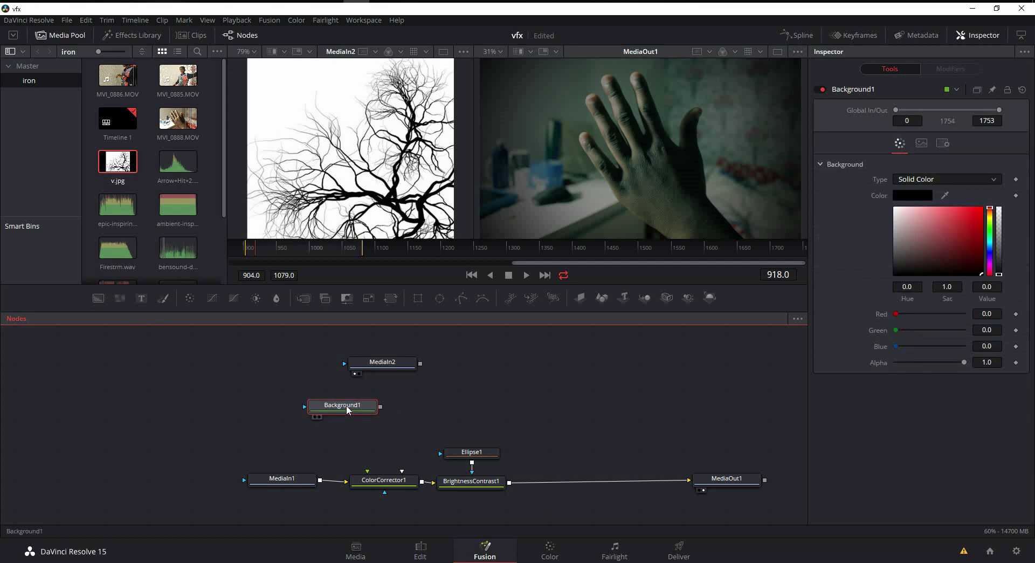
{"action": "left_click", "coordinate": [923, 145]}
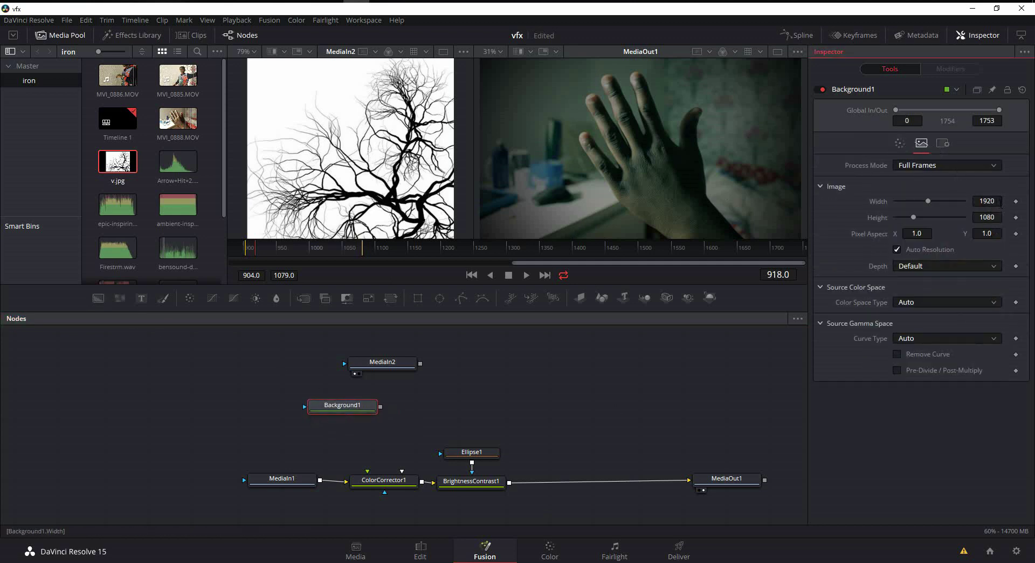
{"action": "left_click_drag", "start_coordinate": [383, 363], "coordinate": [395, 413]}
{"action": "key", "text": "1"}
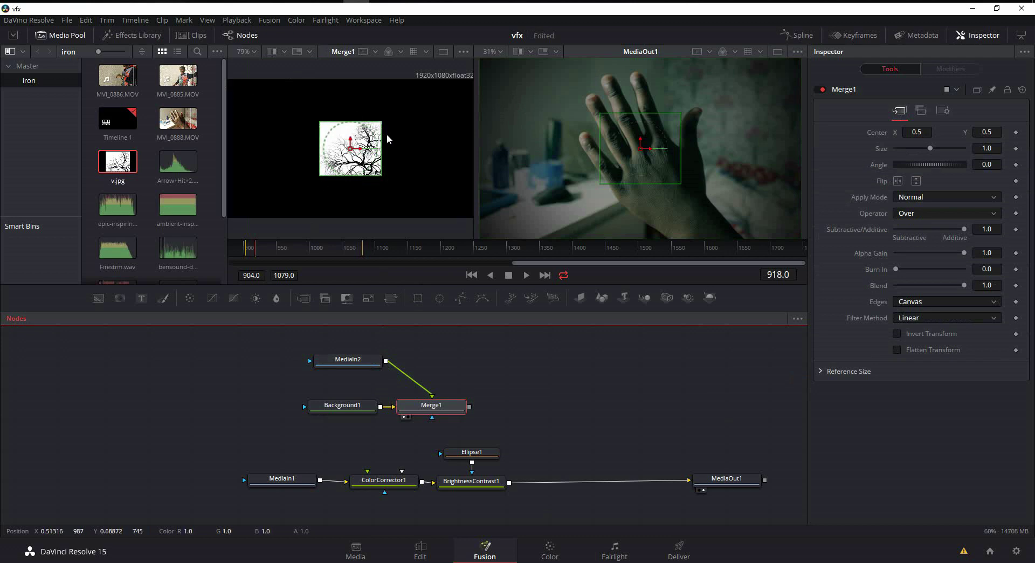
{"action": "left_click_drag", "start_coordinate": [382, 122], "coordinate": [403, 108]}
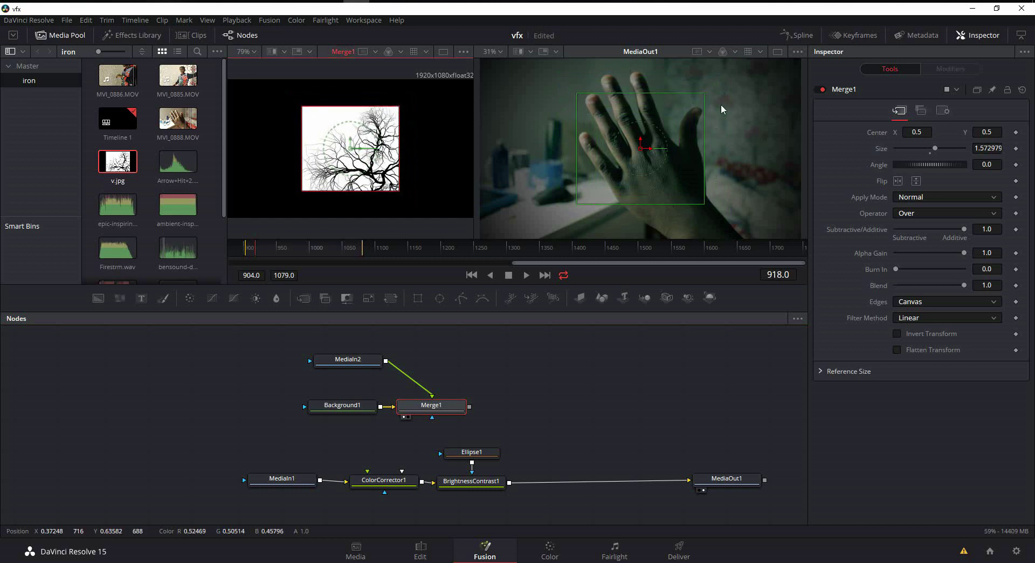
Step: Add a FastNoise generator, merge it over the Merge1 output and view the new merge
{"action": "scroll", "coordinate": [478, 458], "scroll_direction": "up", "scroll_amount": 3}
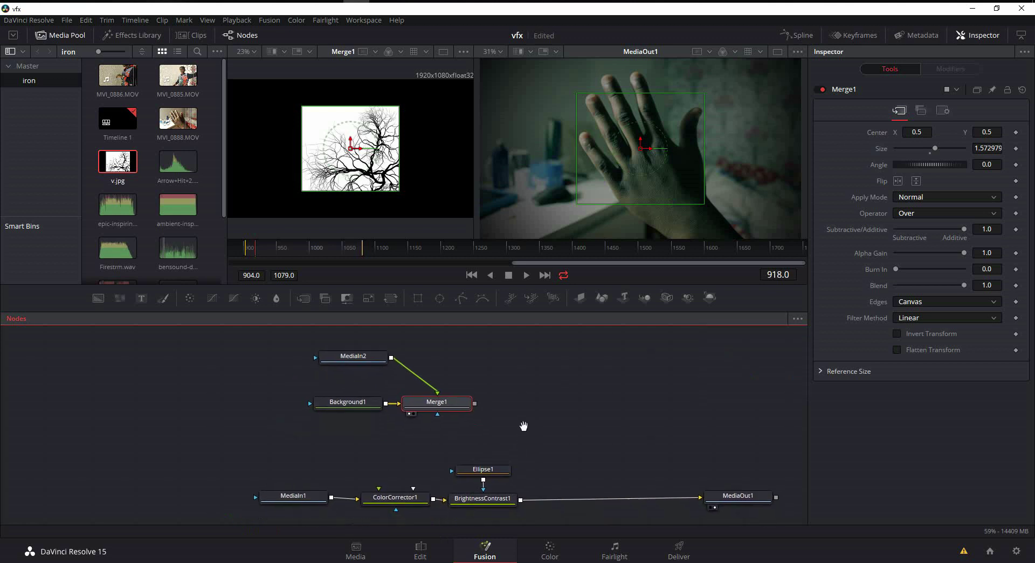
{"action": "right_click", "coordinate": [469, 376]}
{"action": "mouse_move", "coordinate": [535, 378]}
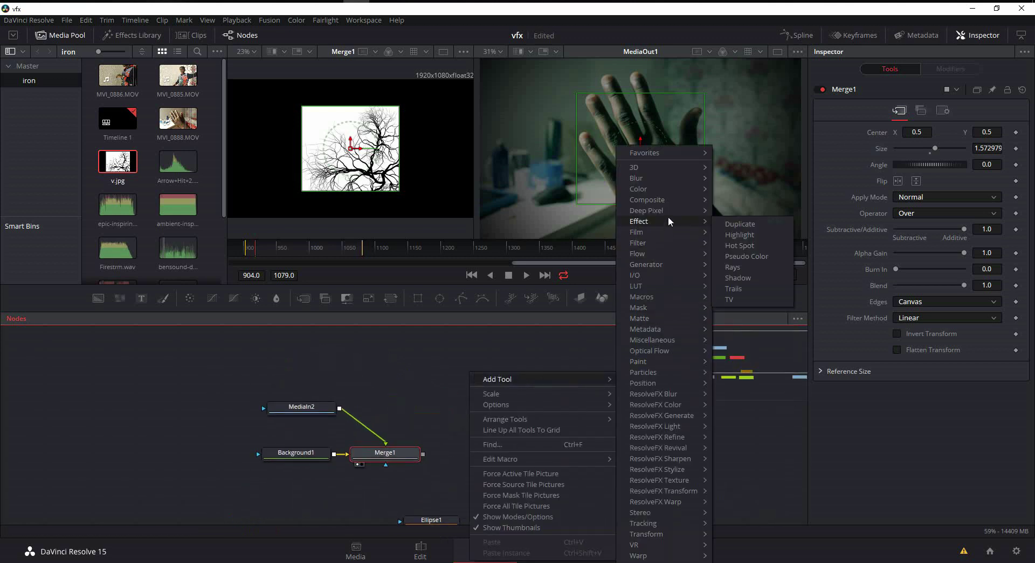
{"action": "mouse_move", "coordinate": [675, 268]}
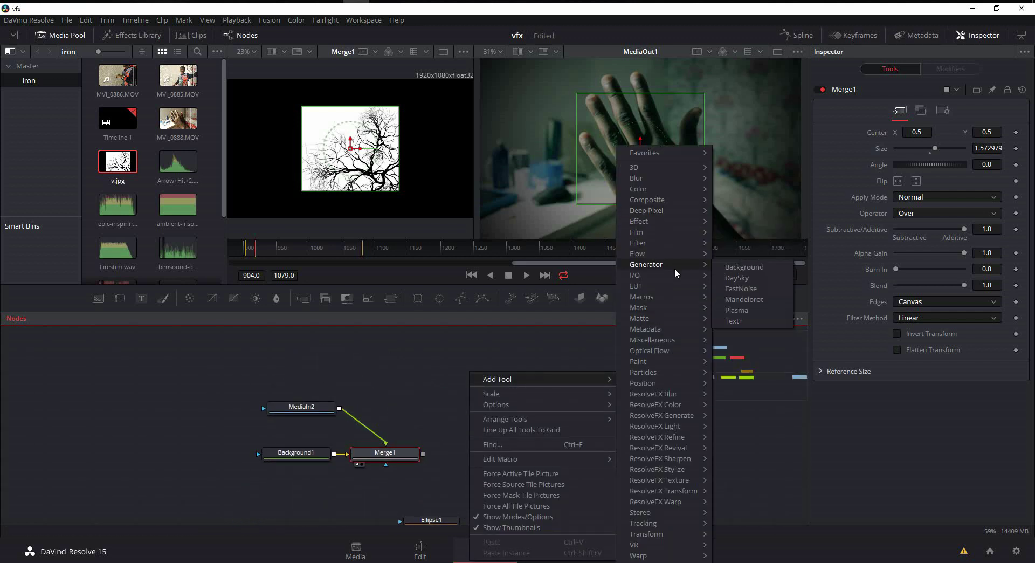
{"action": "left_click", "coordinate": [763, 289]}
{"action": "left_click", "coordinate": [400, 457]}
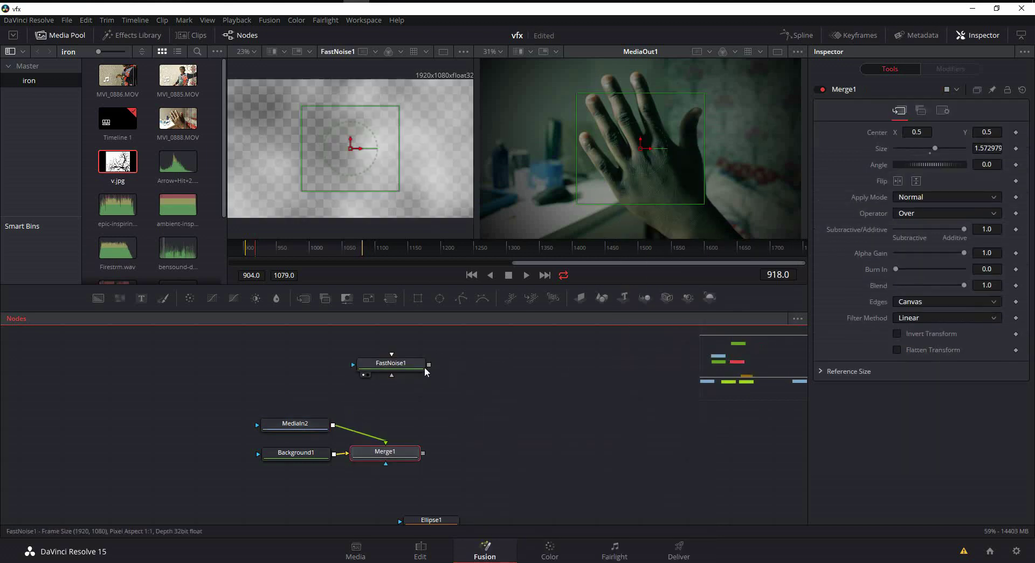
{"action": "left_click_drag", "start_coordinate": [430, 364], "coordinate": [453, 455]}
{"action": "key", "text": "1"}
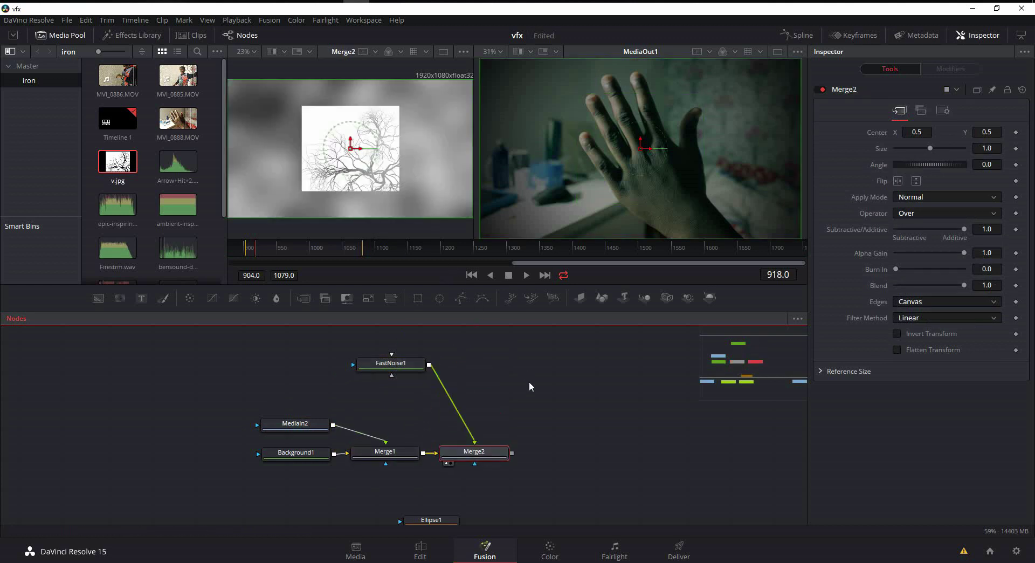
Step: Set the FastNoise1 detail to 3.94, contrast to 3.16 and brightness to -0.25, with Discontinuous enabled
{"action": "left_click", "coordinate": [393, 380]}
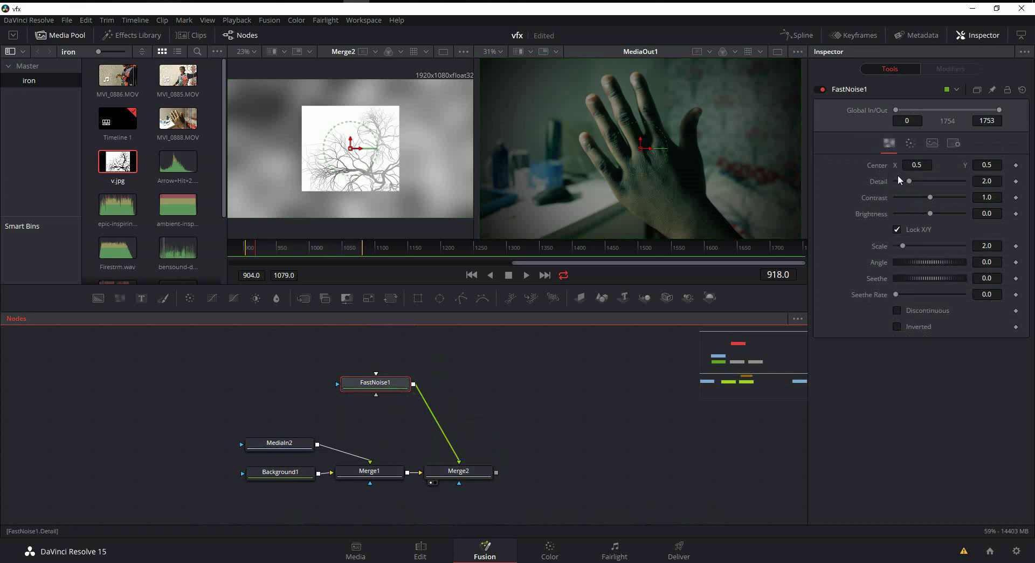
{"action": "left_click_drag", "start_coordinate": [908, 181], "coordinate": [958, 199]}
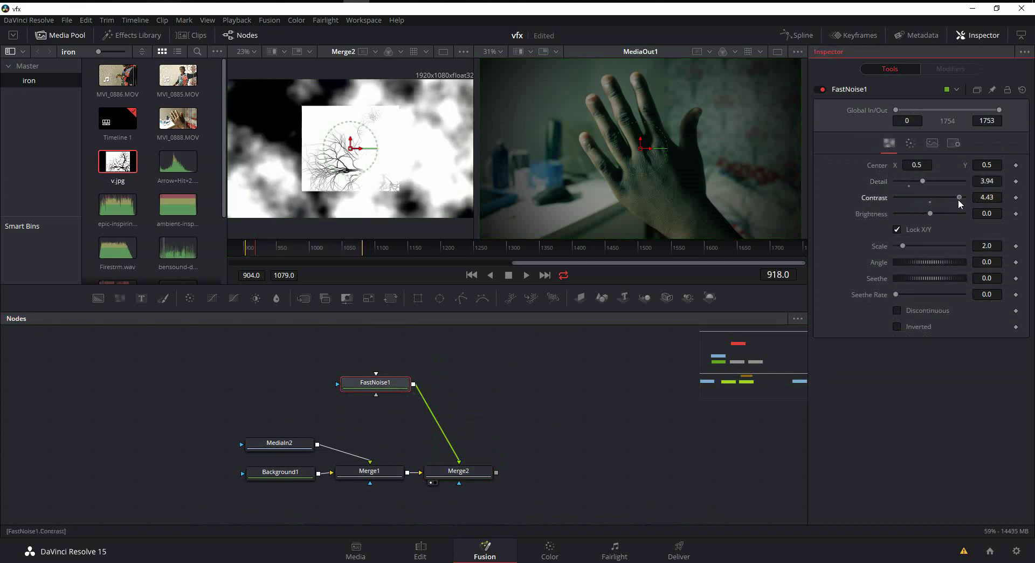
{"action": "left_click", "coordinate": [898, 311]}
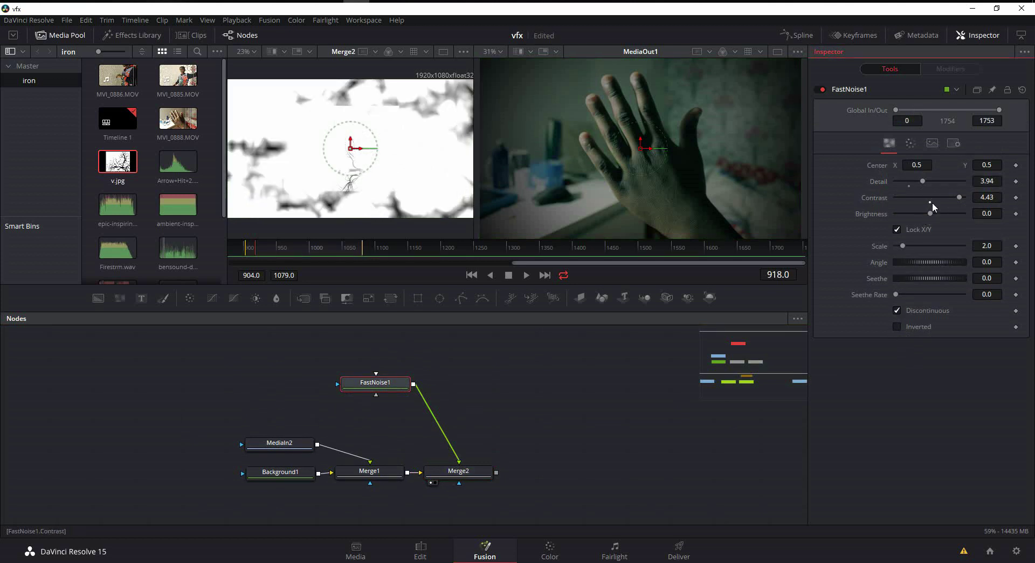
{"action": "mouse_move", "coordinate": [960, 197]}
{"action": "left_mouse_down"}
{"action": "mouse_move", "coordinate": [946, 196]}
{"action": "mouse_move", "coordinate": [947, 215]}
{"action": "mouse_move", "coordinate": [923, 218]}
{"action": "mouse_move", "coordinate": [950, 196]}
{"action": "left_mouse_up"}
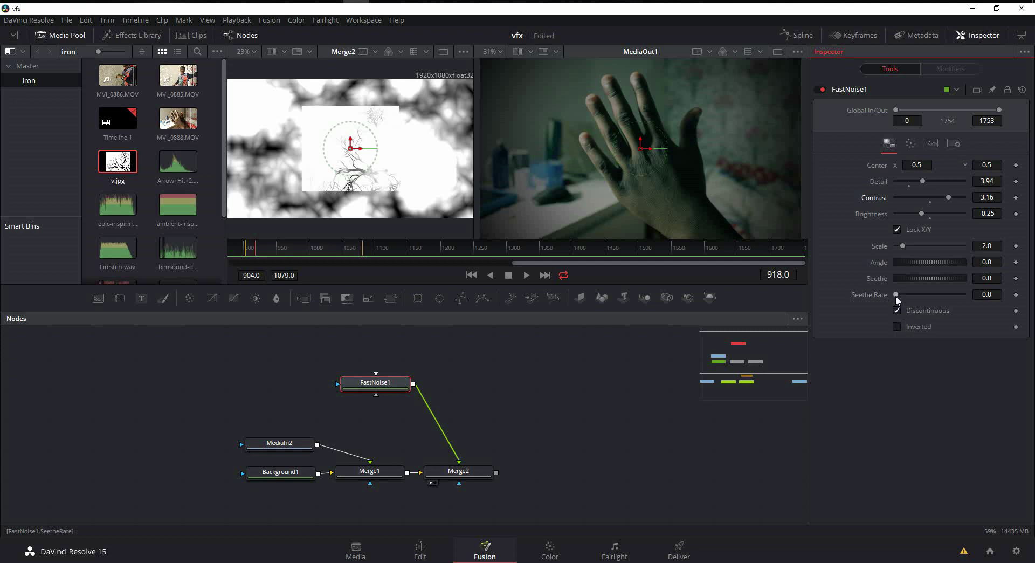
Step: Set the FastNoise1 seethe rate to 0.118 and its scale to 8.5, playing back the animation between the changes
{"action": "left_click_drag", "start_coordinate": [896, 297], "coordinate": [903, 294]}
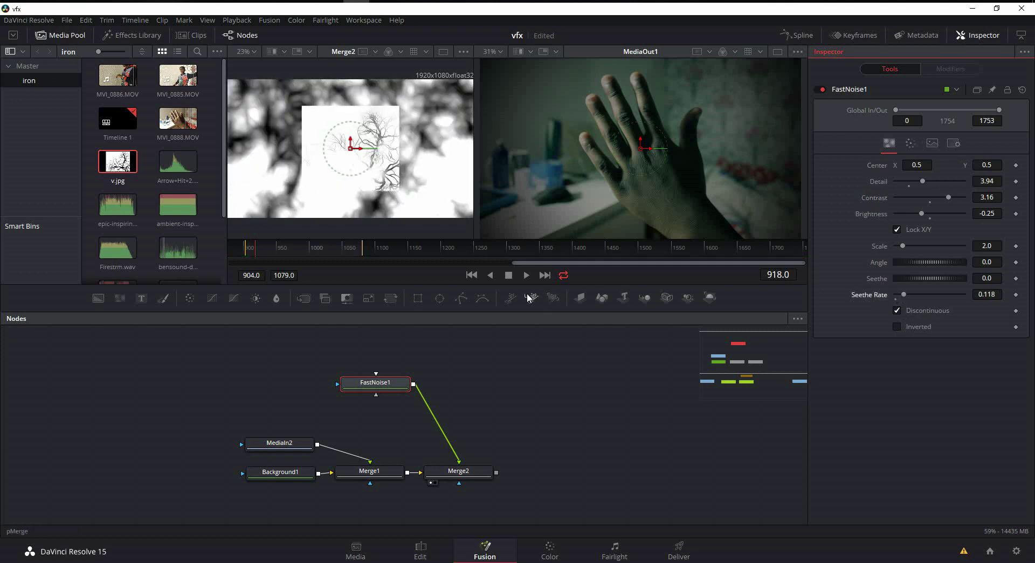
{"action": "left_click", "coordinate": [471, 275]}
{"action": "left_click", "coordinate": [526, 275]}
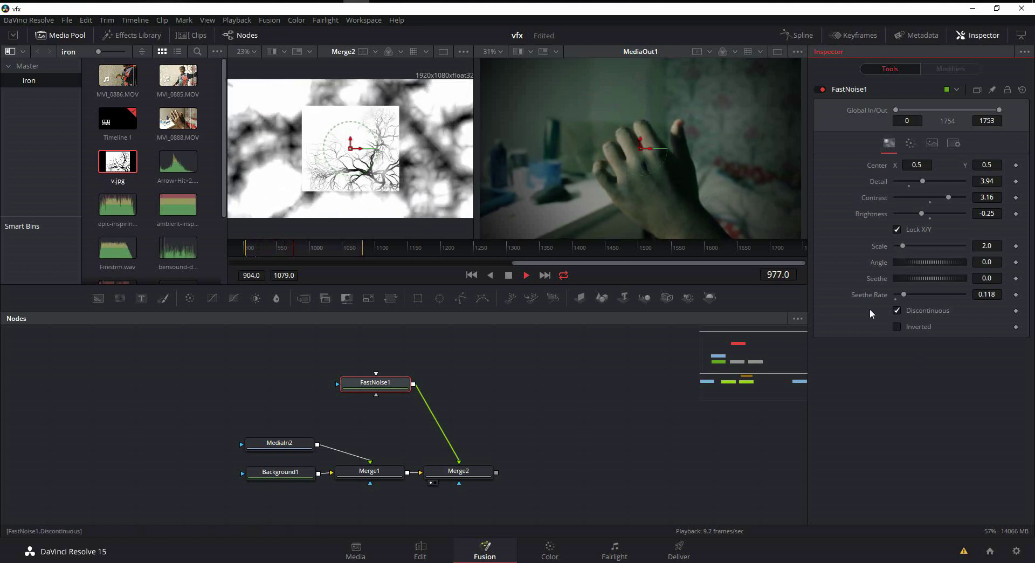
{"action": "left_click", "coordinate": [508, 275]}
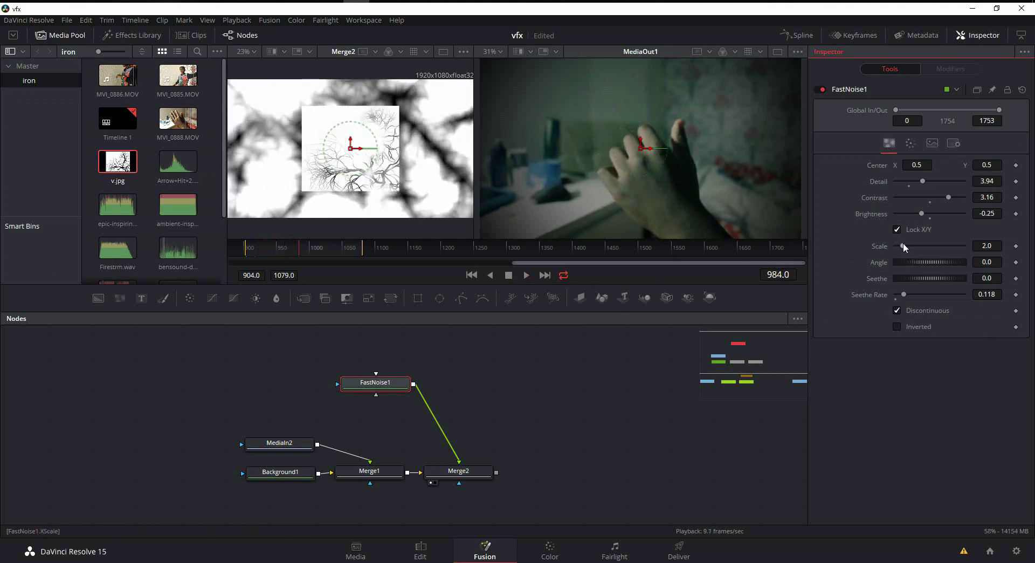
{"action": "left_click_drag", "start_coordinate": [903, 242], "coordinate": [925, 244]}
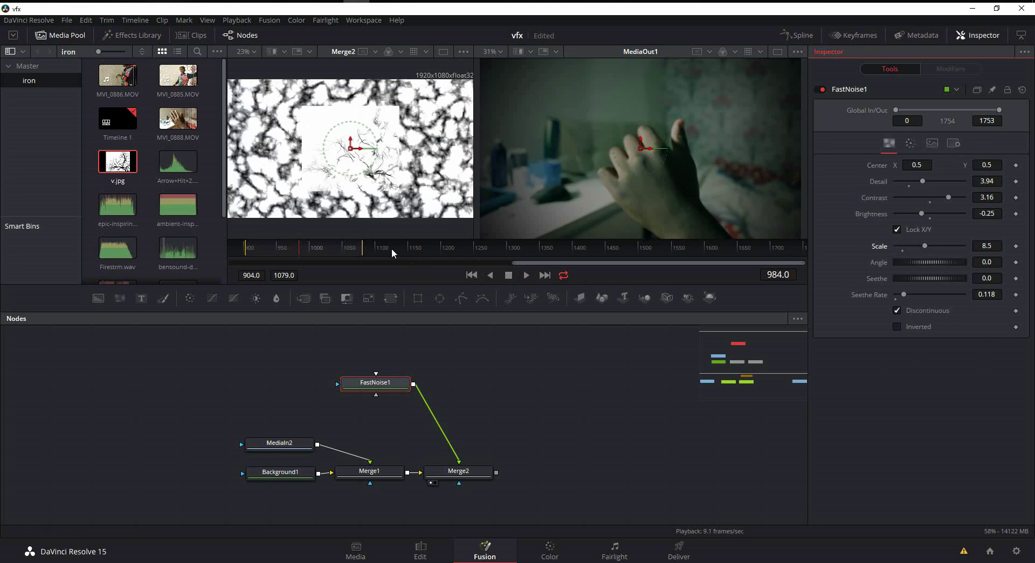
Step: Play the composition from the start and examine the animated noise over the branch image up close
{"action": "left_click", "coordinate": [470, 275]}
{"action": "left_click", "coordinate": [526, 275]}
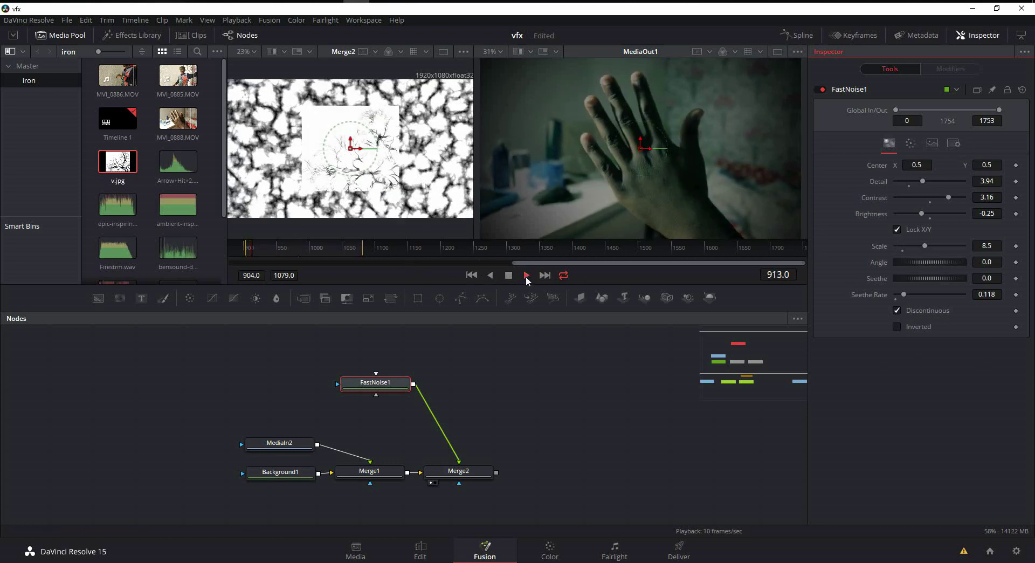
{"action": "scroll", "coordinate": [367, 172], "scroll_direction": "up", "scroll_amount": 3}
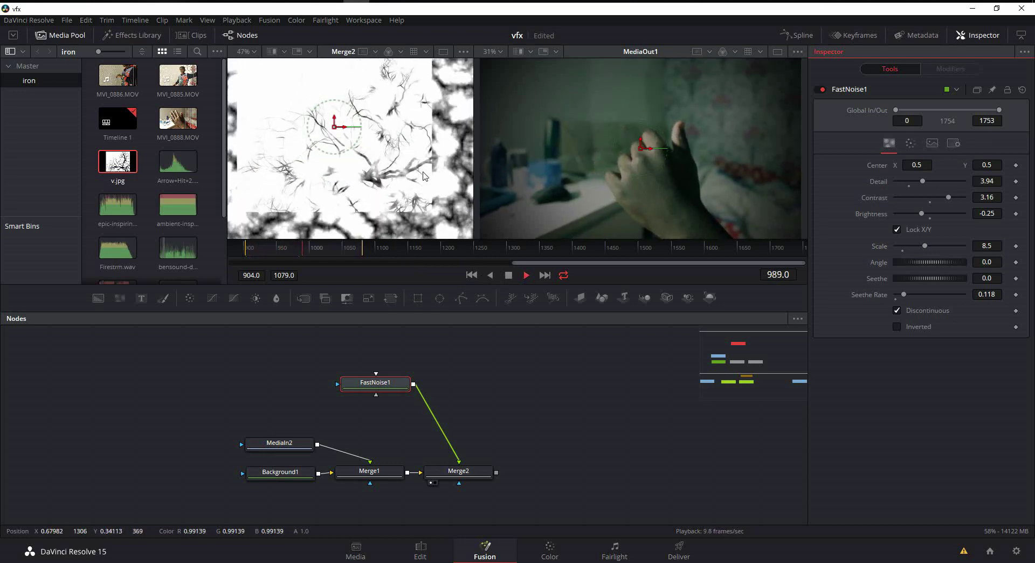
{"action": "scroll", "coordinate": [432, 188], "scroll_direction": "down", "scroll_amount": 2}
{"action": "key", "text": "space"}
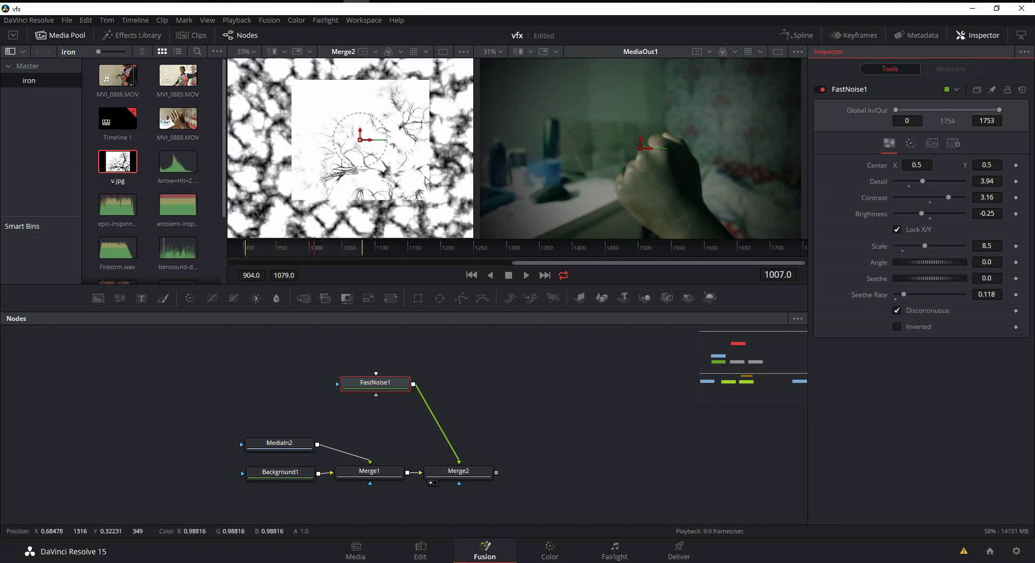
{"action": "left_click", "coordinate": [406, 173]}
{"action": "left_click", "coordinate": [563, 402]}
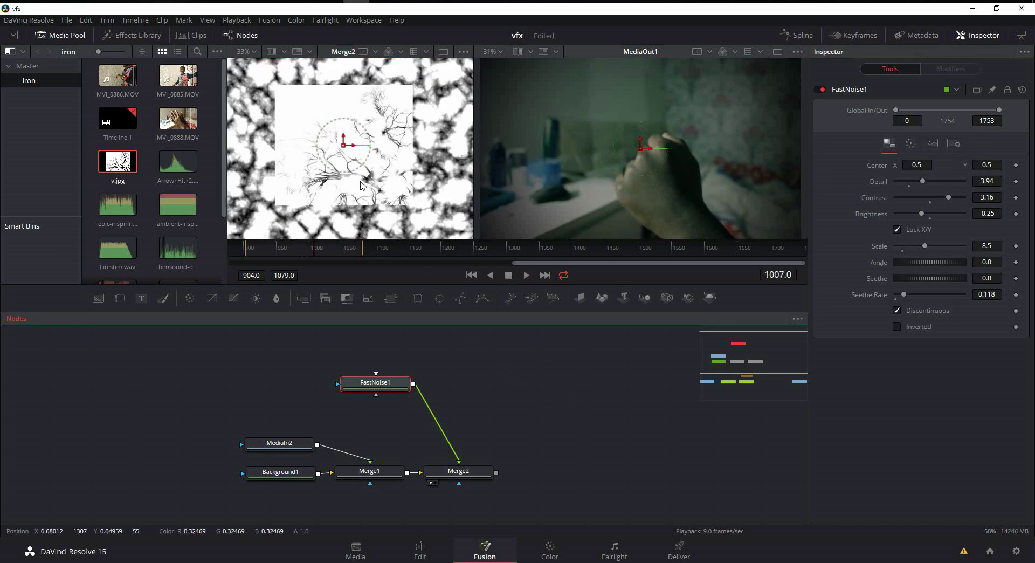
{"action": "key", "text": "space"}
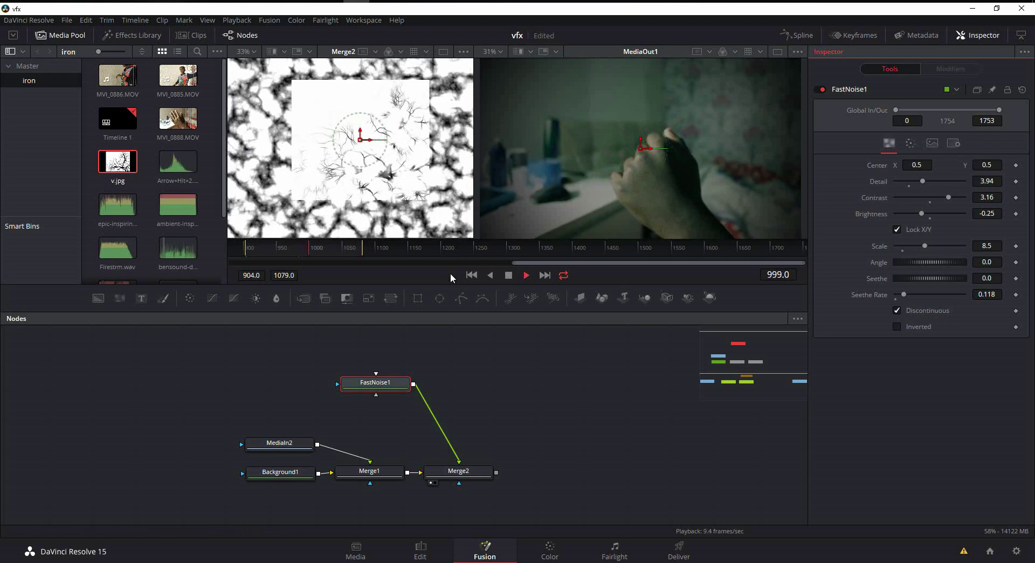
Step: Stop the playback and merge the Merge2 output over the BrightnessContrast1 output ahead of MediaOut1
{"action": "key", "text": "space"}
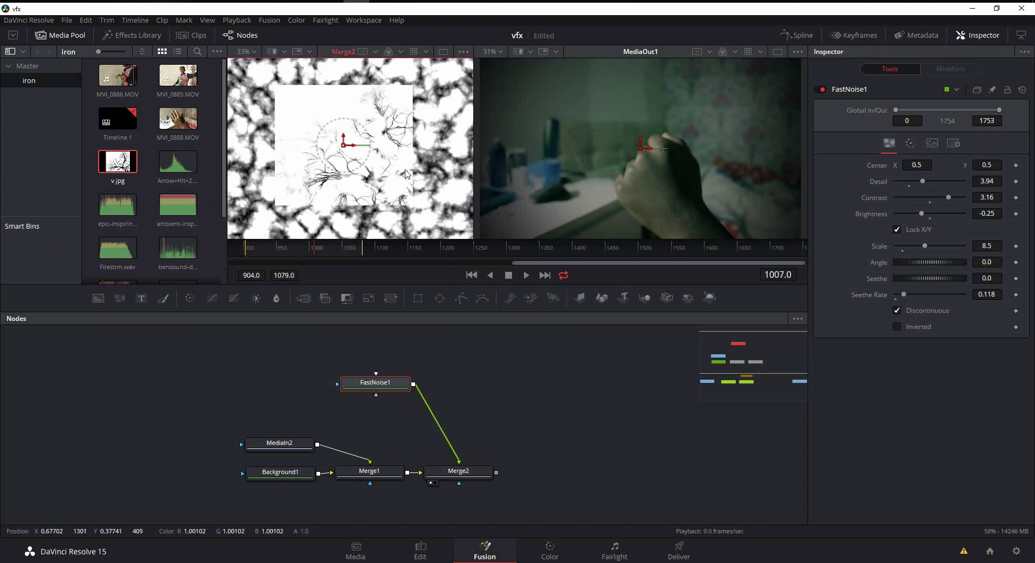
{"action": "left_click", "coordinate": [542, 357]}
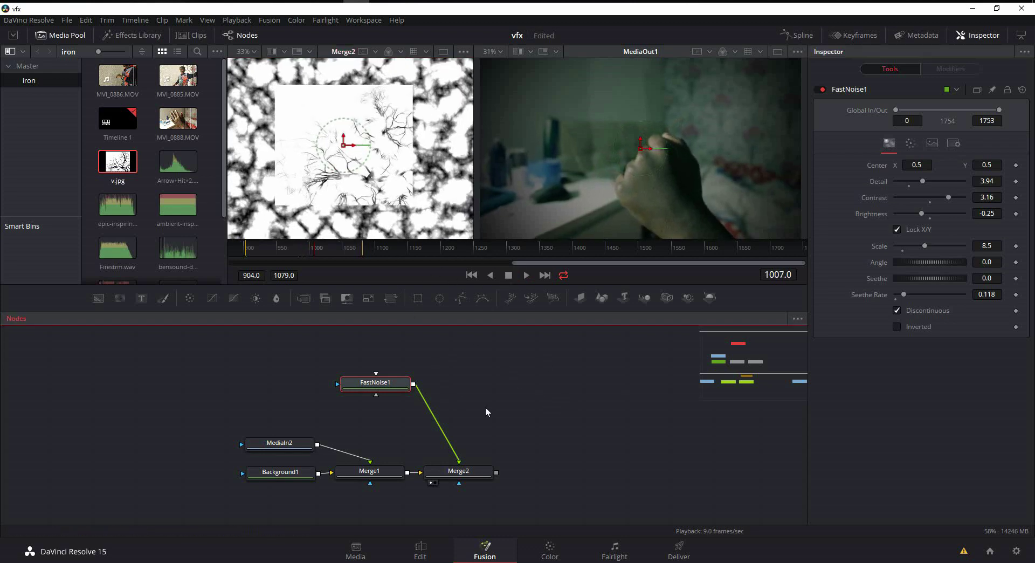
{"action": "left_click", "coordinate": [540, 408]}
{"action": "scroll", "coordinate": [599, 409], "scroll_direction": "down", "scroll_amount": 1}
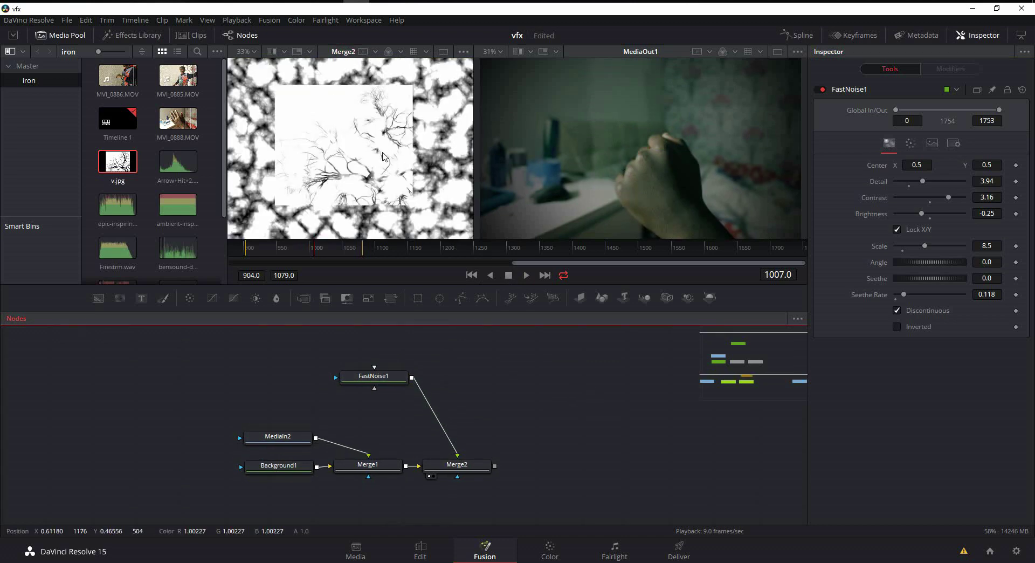
{"action": "scroll", "coordinate": [384, 157], "scroll_direction": "down", "scroll_amount": 1}
{"action": "scroll", "coordinate": [525, 390], "scroll_direction": "down", "scroll_amount": 4}
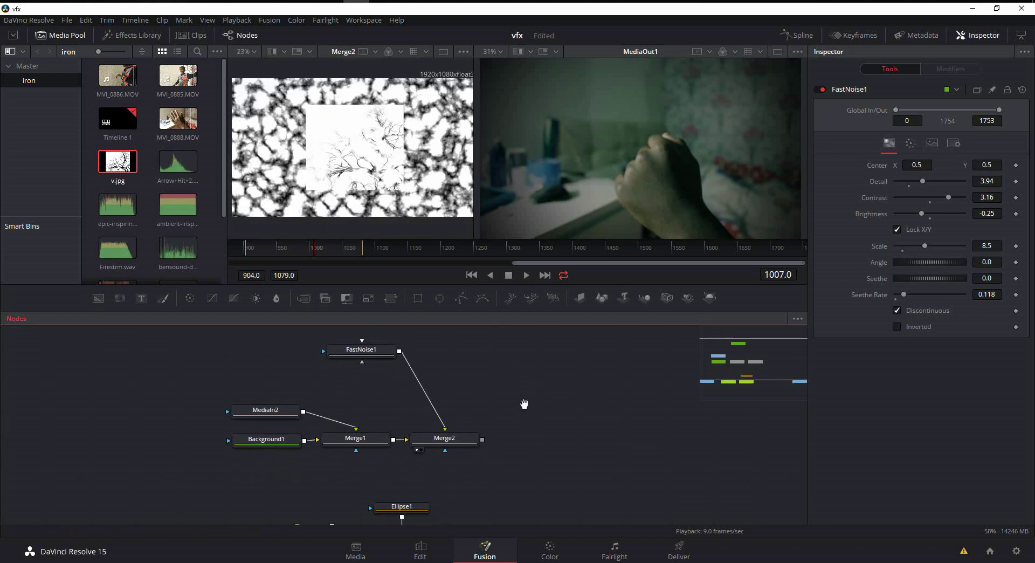
{"action": "scroll", "coordinate": [524, 404], "scroll_direction": "down", "scroll_amount": 5}
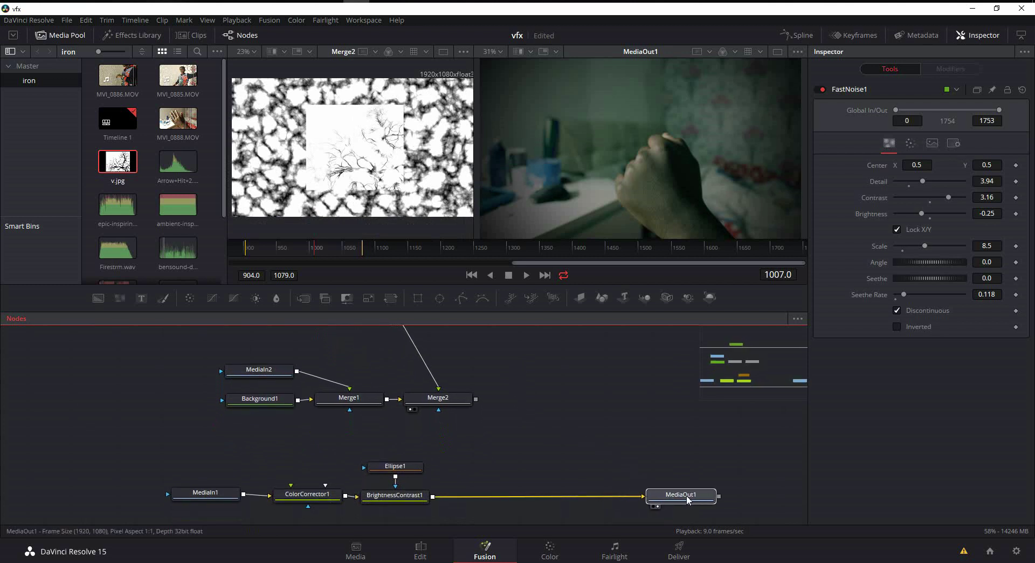
{"action": "left_click", "coordinate": [688, 499]}
{"action": "scroll", "coordinate": [655, 478], "scroll_direction": "down", "scroll_amount": 3}
{"action": "left_click", "coordinate": [540, 403]}
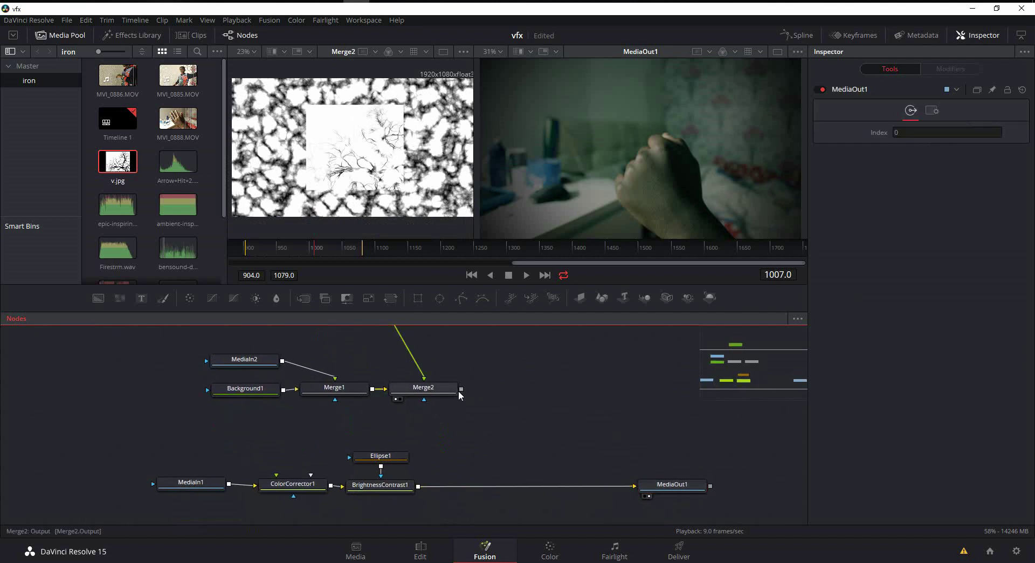
{"action": "left_click_drag", "start_coordinate": [462, 388], "coordinate": [417, 489]}
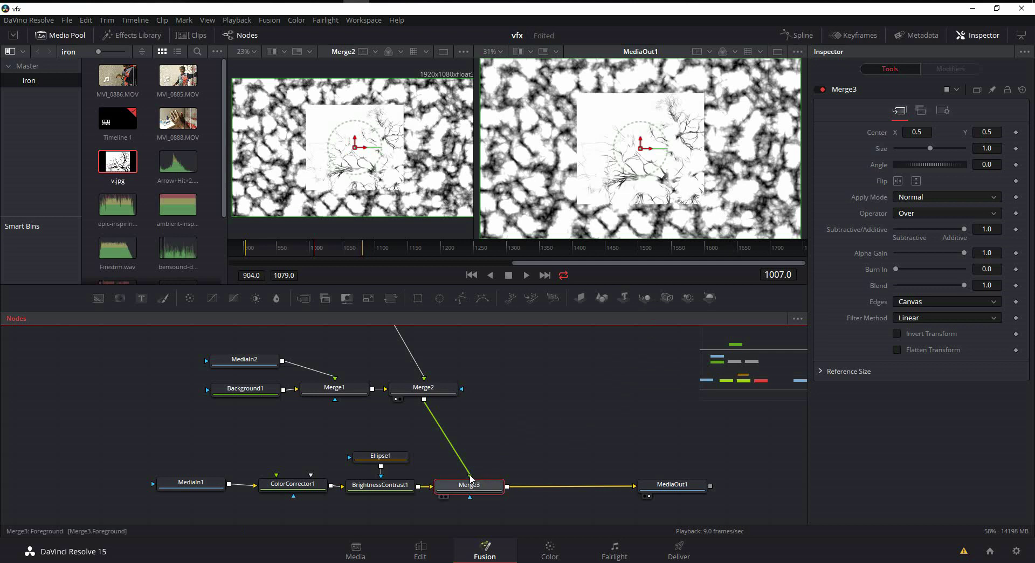
Step: Disconnect Merge2 from the Merge3 foreground so that only the graded hand footage feeds MediaOut1
{"action": "left_click_drag", "start_coordinate": [471, 477], "coordinate": [502, 444]}
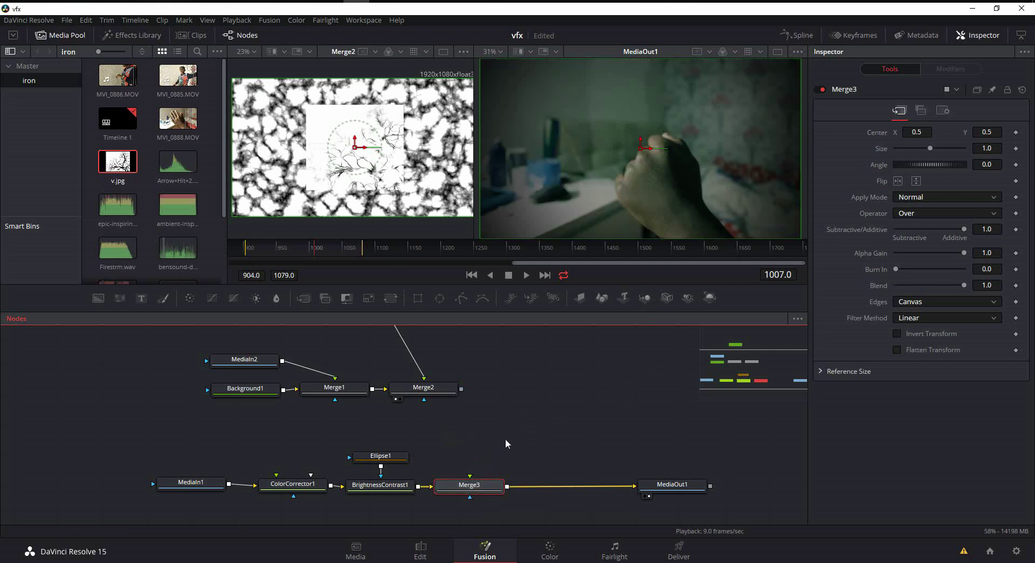
{"action": "left_click", "coordinate": [420, 390]}
{"action": "left_click", "coordinate": [527, 424]}
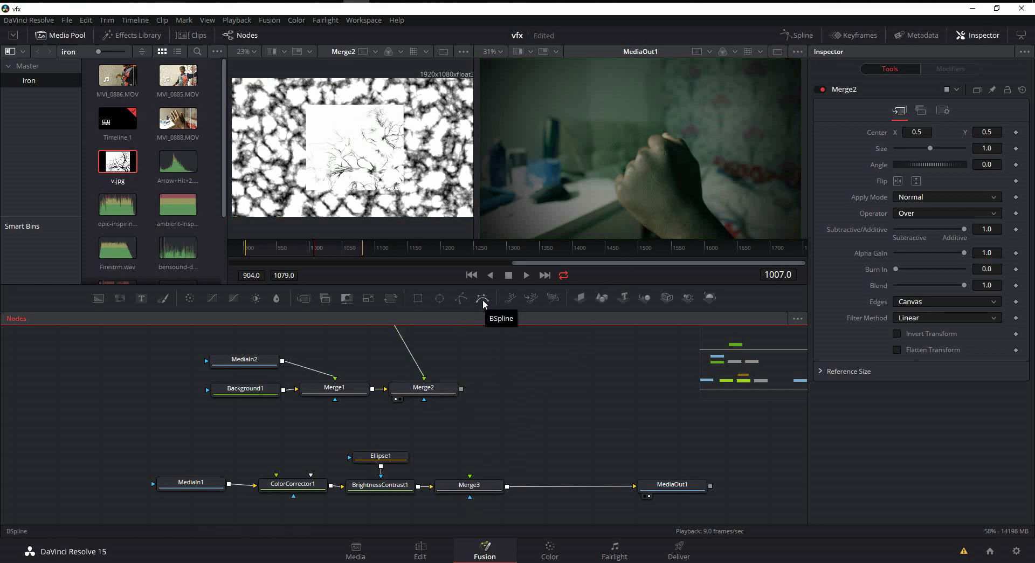
Step: Add a BSpline mask node and draw a closed outline around the back of the hand on frame 1007
{"action": "left_click_drag", "start_coordinate": [502, 360], "coordinate": [510, 406]}
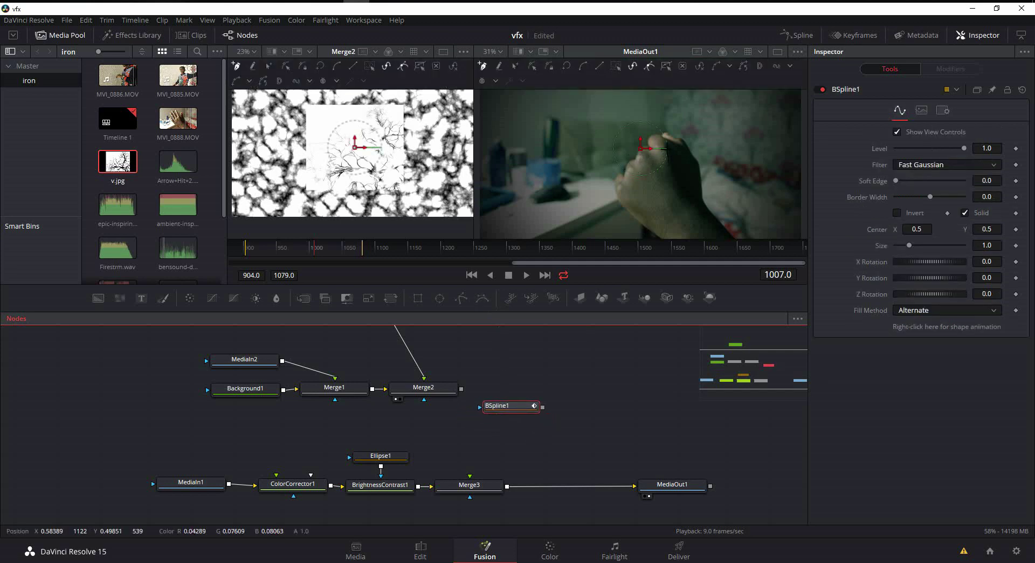
{"action": "left_click", "coordinate": [671, 149]}
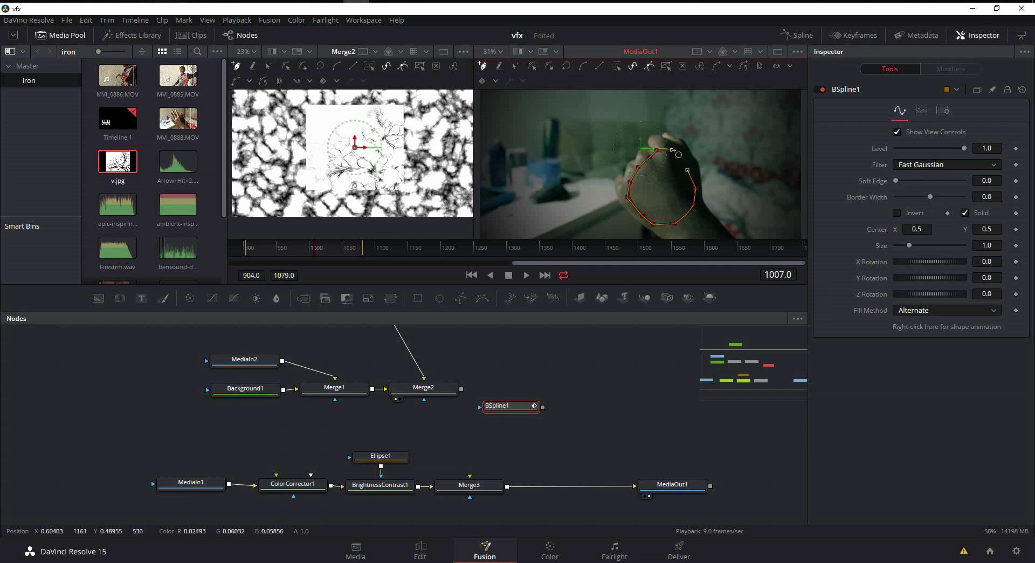
{"action": "left_click", "coordinate": [672, 150]}
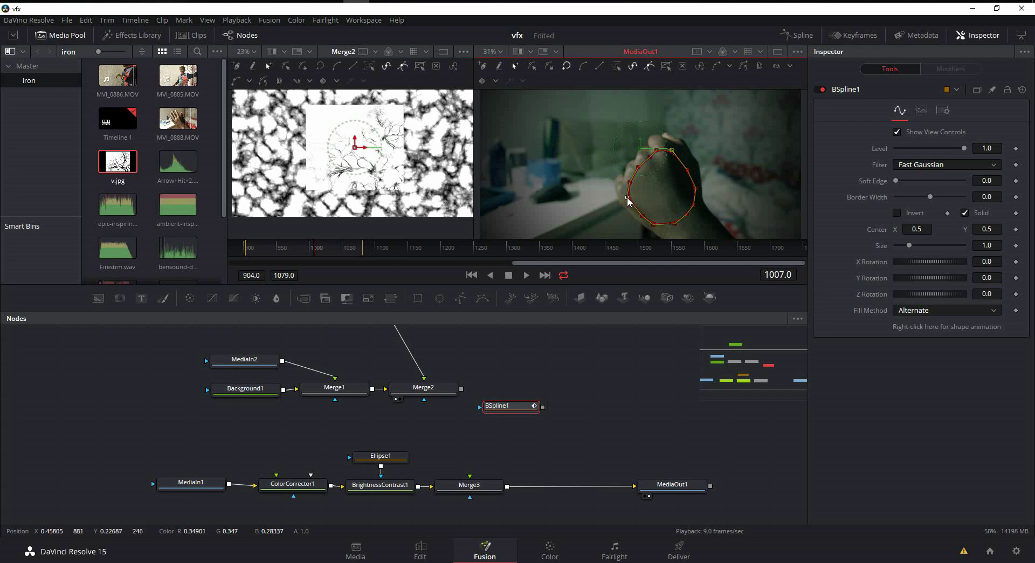
{"action": "left_click_drag", "start_coordinate": [628, 201], "coordinate": [622, 202]}
{"action": "left_click", "coordinate": [614, 416]}
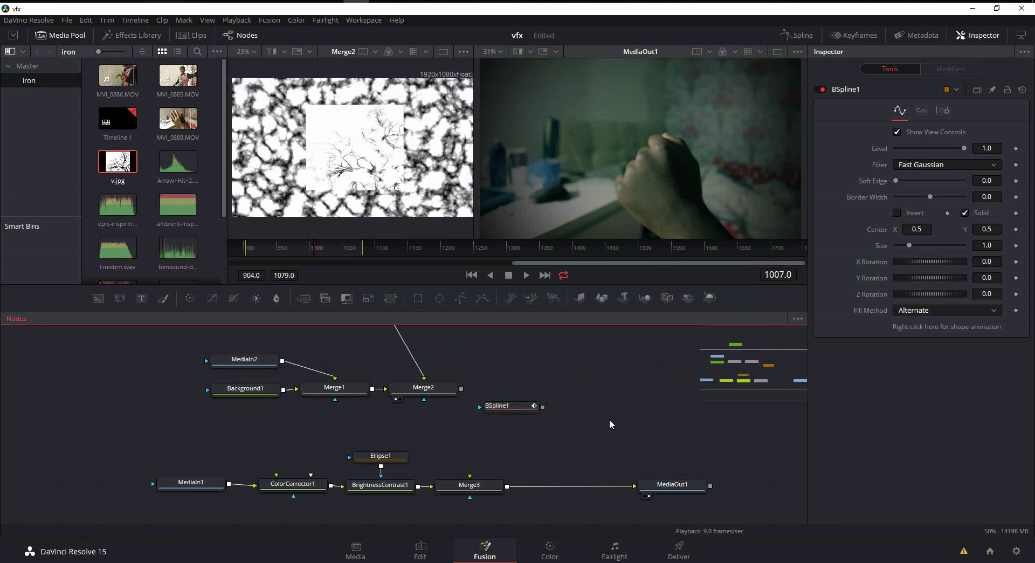
Step: Reconnect Merge2 to the Merge3 foreground and attach BSpline1 as the Merge3 effect mask, spacing out the two nodes
{"action": "scroll", "coordinate": [485, 399], "scroll_direction": "down", "scroll_amount": 2}
{"action": "left_click_drag", "start_coordinate": [455, 361], "coordinate": [464, 453]}
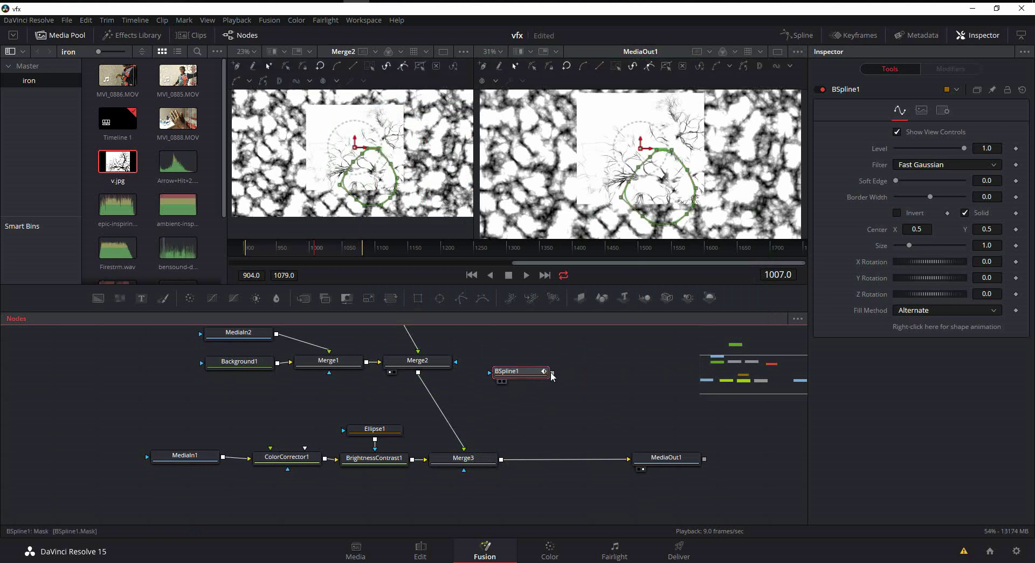
{"action": "left_click_drag", "start_coordinate": [552, 373], "coordinate": [483, 455]}
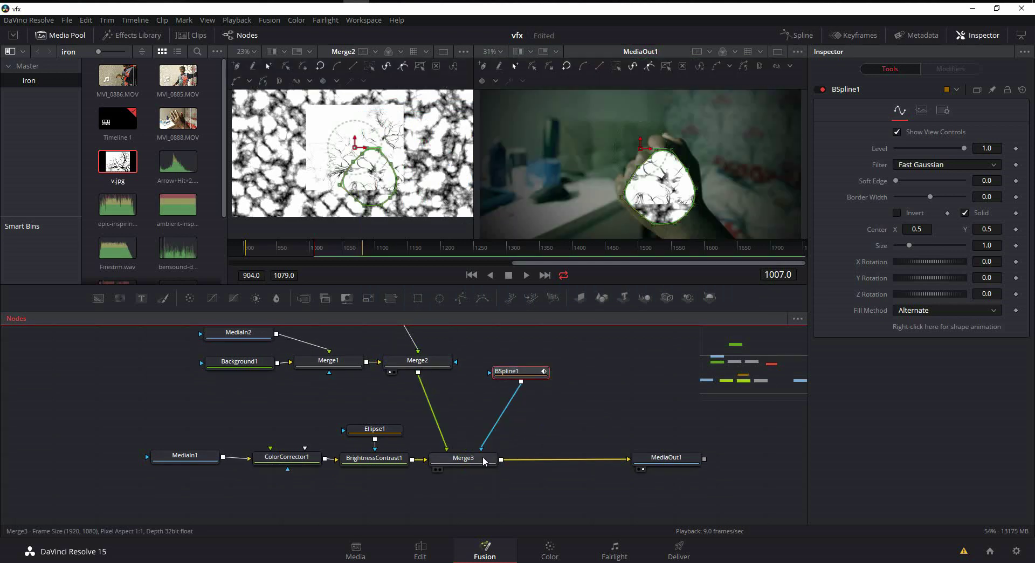
{"action": "left_click_drag", "start_coordinate": [521, 372], "coordinate": [513, 361]}
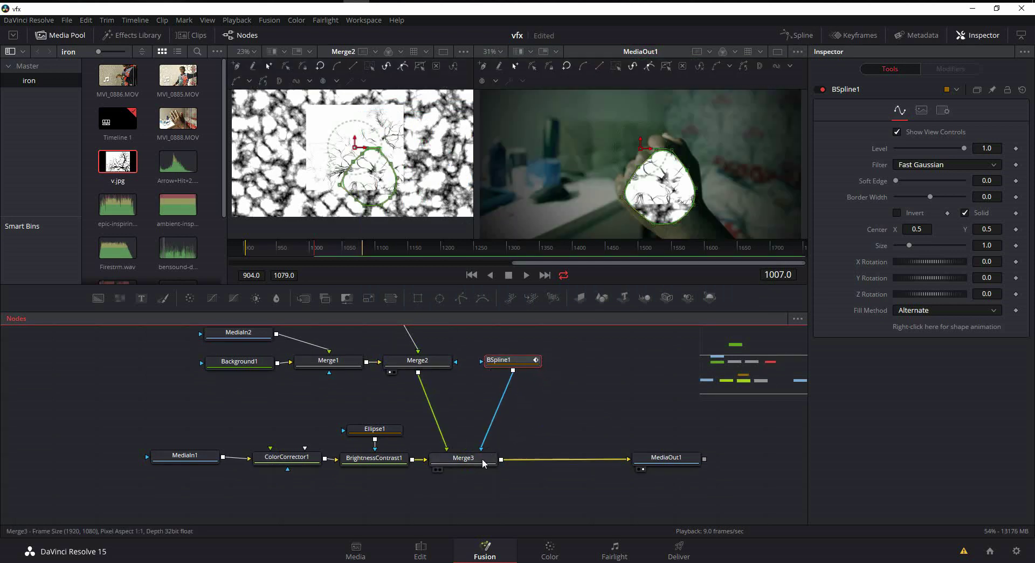
{"action": "mouse_move", "coordinate": [474, 459]}
{"action": "left_mouse_down"}
{"action": "mouse_move", "coordinate": [475, 412]}
{"action": "mouse_move", "coordinate": [480, 465]}
{"action": "left_mouse_up"}
Step: Set the BSpline1 soft edge to 0.0394 and its border width to -0.062
{"action": "left_click", "coordinate": [520, 361]}
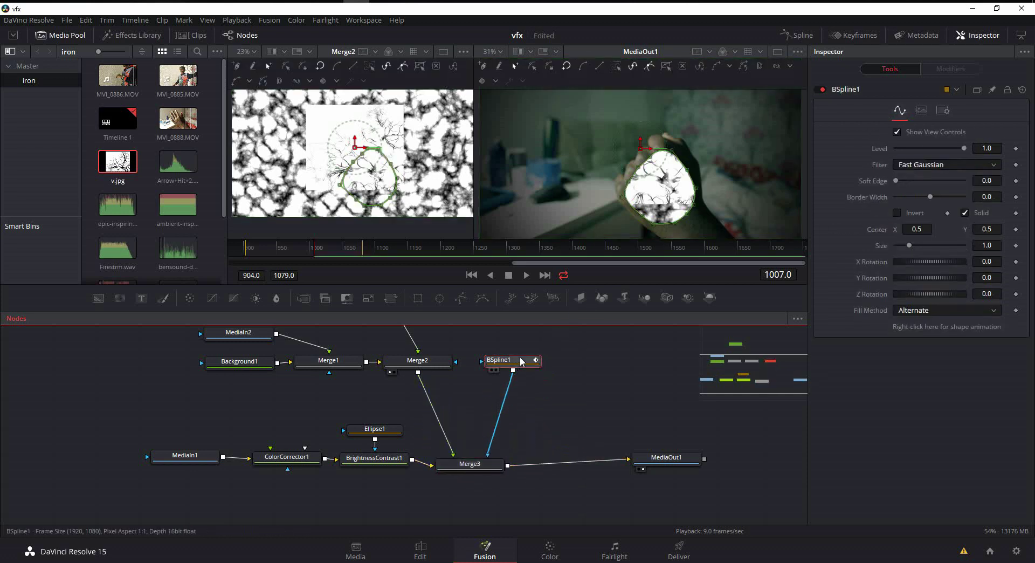
{"action": "left_click_drag", "start_coordinate": [896, 181], "coordinate": [910, 179]}
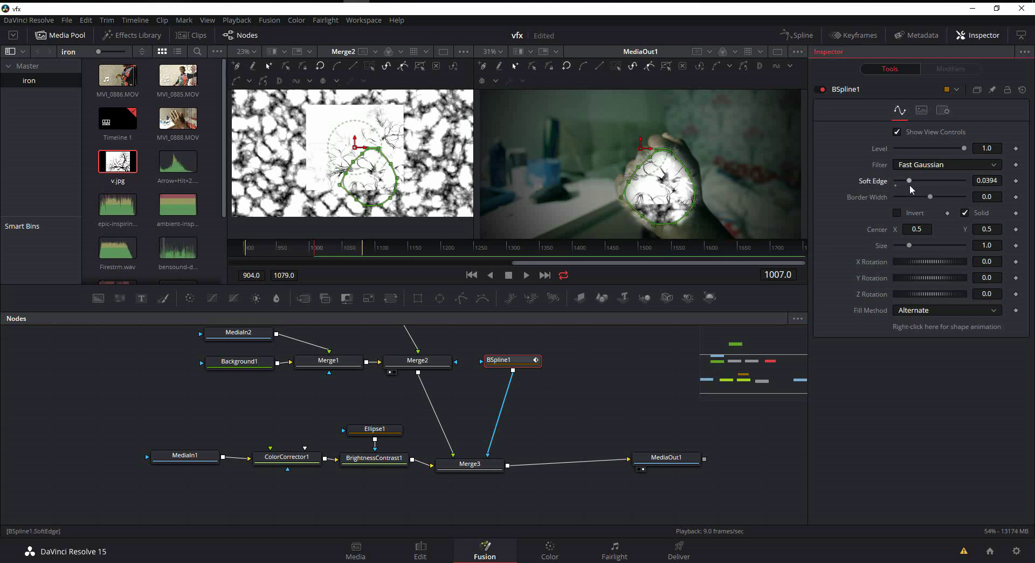
{"action": "left_click_drag", "start_coordinate": [931, 197], "coordinate": [919, 197]}
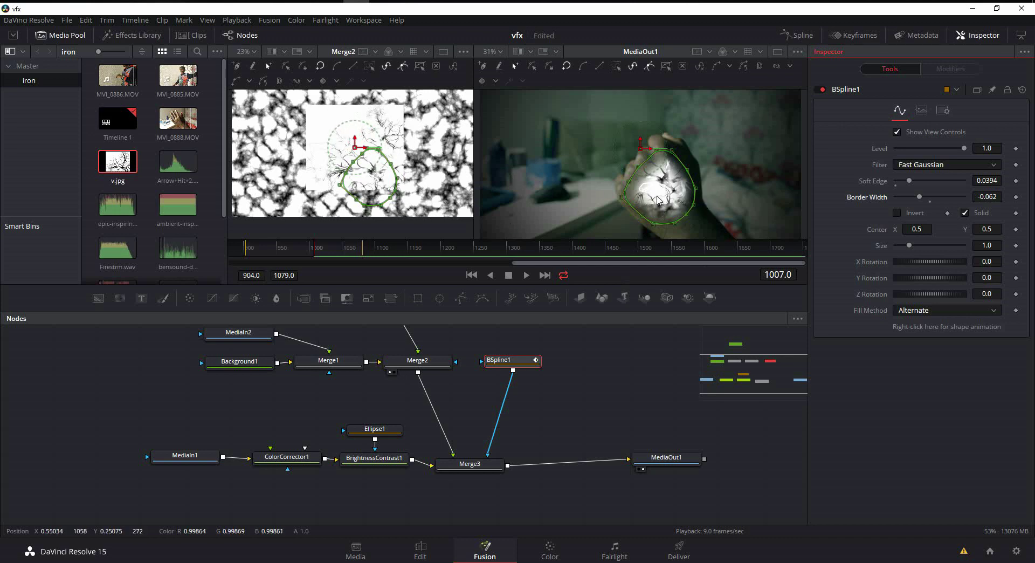
Step: Fit the vein image to the hand in Merge1 with size 1.954965, center 0.605263, 0.371595 and an angle of about -24.26
{"action": "left_click_drag", "start_coordinate": [606, 362], "coordinate": [612, 368]}
{"action": "scroll", "coordinate": [517, 380], "scroll_direction": "up", "scroll_amount": 5}
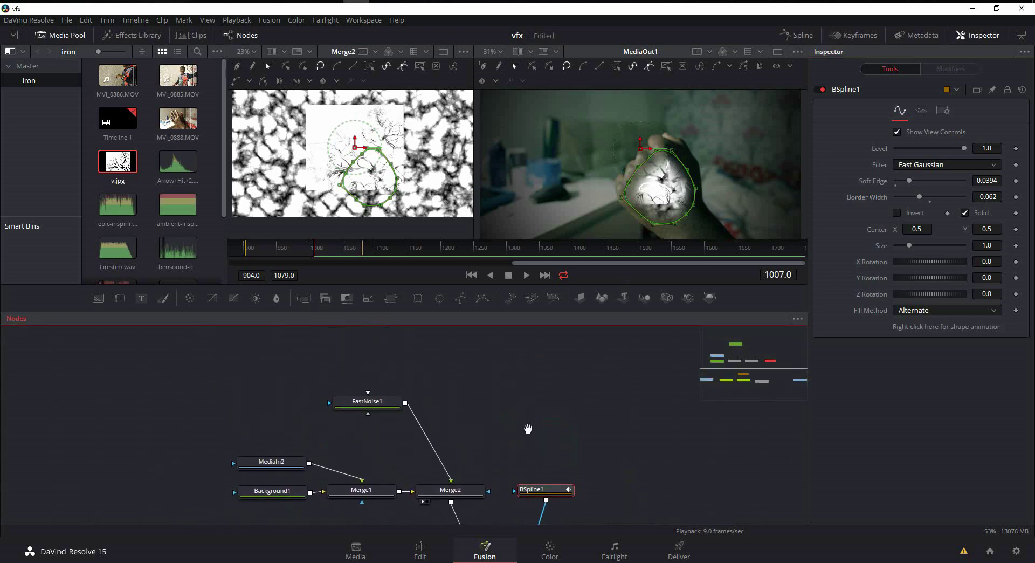
{"action": "scroll", "coordinate": [458, 426], "scroll_direction": "down", "scroll_amount": 2}
{"action": "left_click", "coordinate": [372, 447]}
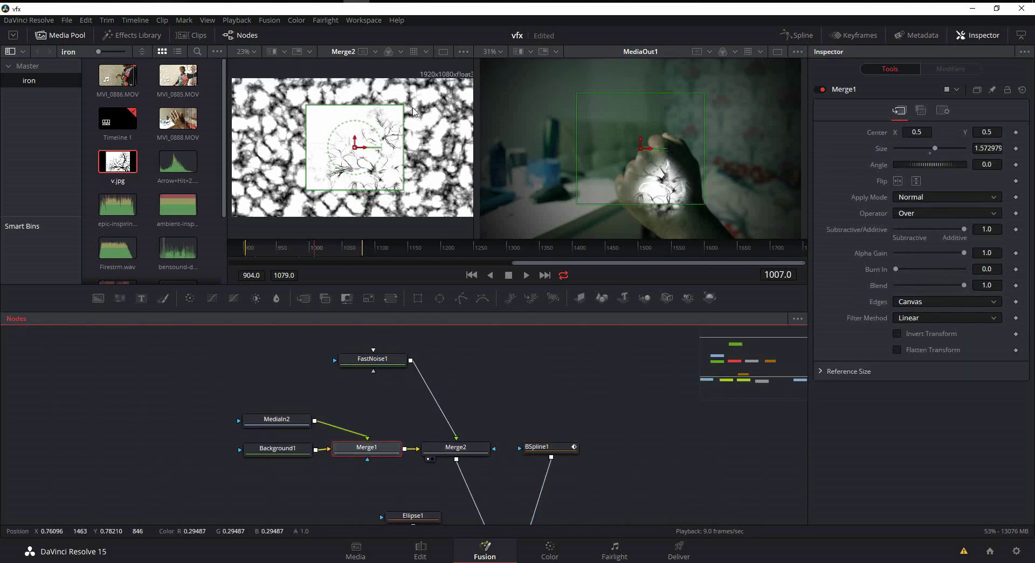
{"action": "left_click_drag", "start_coordinate": [403, 108], "coordinate": [416, 95]}
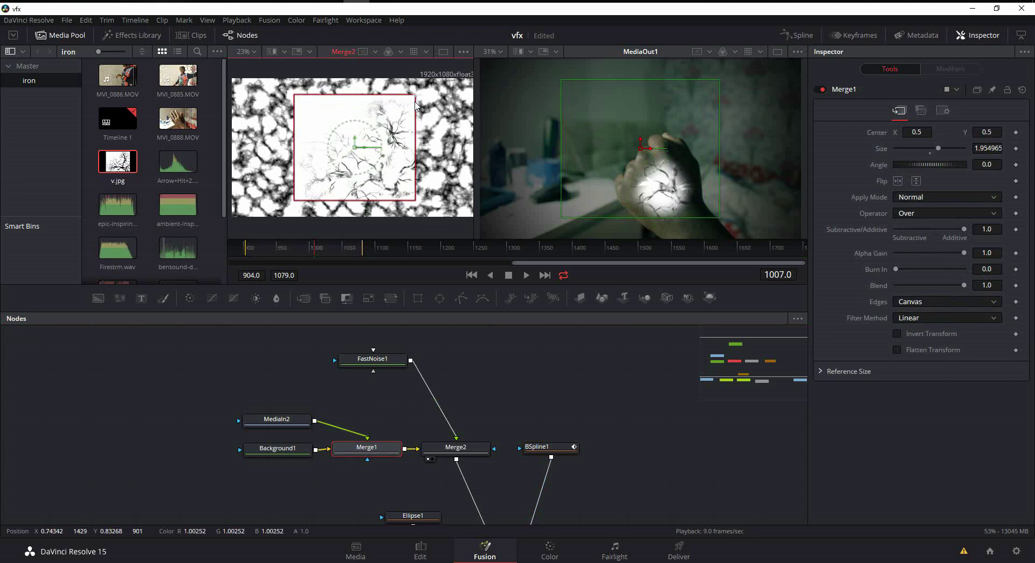
{"action": "mouse_move", "coordinate": [375, 162]}
{"action": "left_mouse_down"}
{"action": "mouse_move", "coordinate": [367, 150]}
{"action": "mouse_move", "coordinate": [382, 168]}
{"action": "left_mouse_up"}
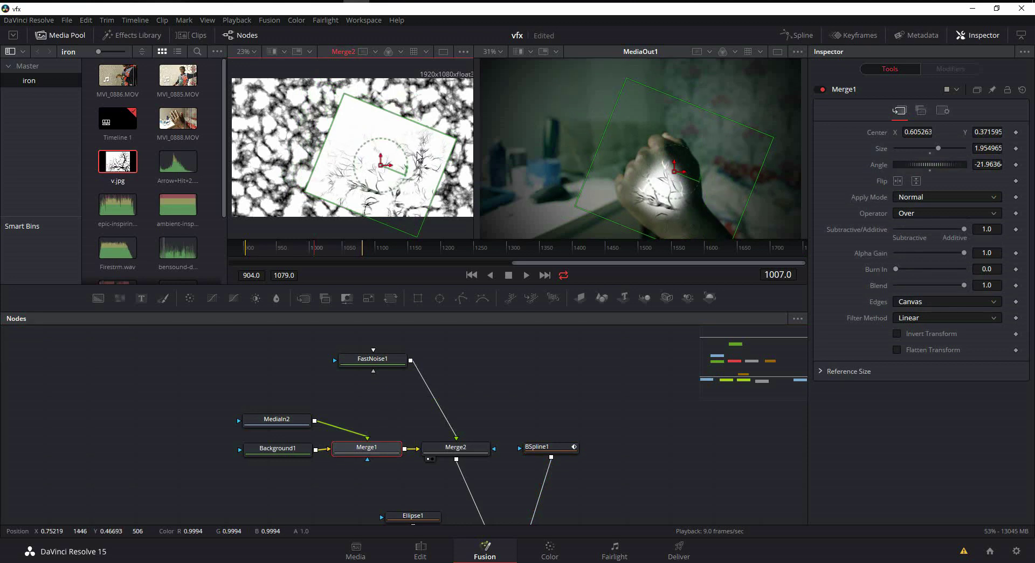
{"action": "left_click_drag", "start_coordinate": [406, 164], "coordinate": [405, 172]}
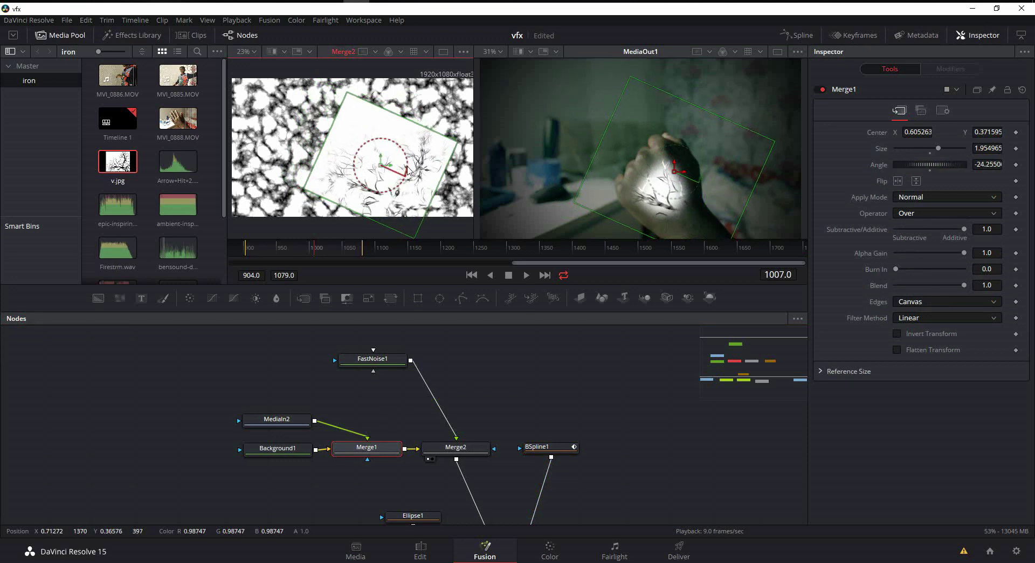
Step: Move the MediaIn1, ColorCorrector1, Ellipse1 and BrightnessContrast1 nodes away from Merge3 and show BrightnessContrast1 in the second viewer
{"action": "left_click", "coordinate": [642, 376]}
{"action": "scroll", "coordinate": [636, 426], "scroll_direction": "down", "scroll_amount": 2}
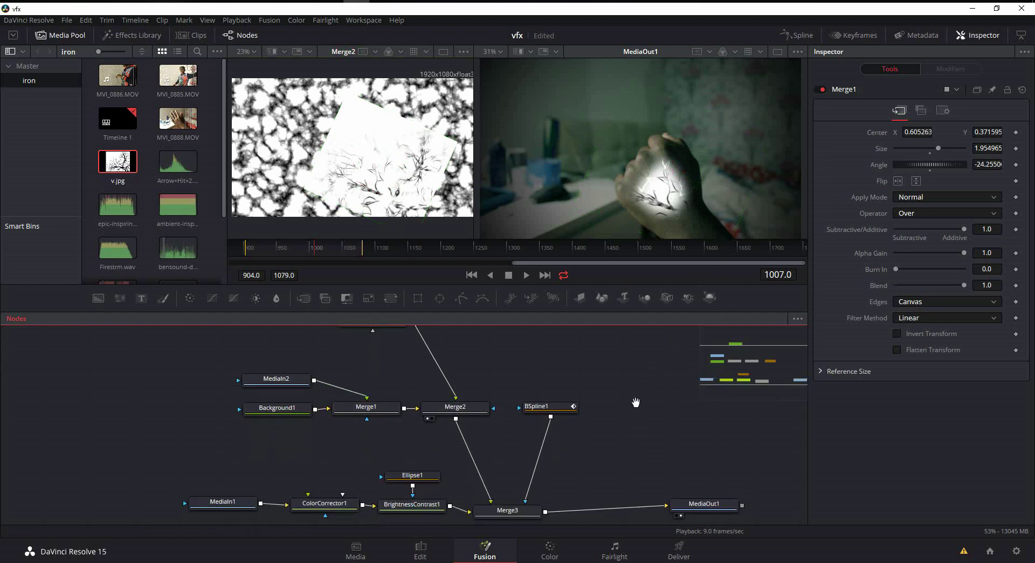
{"action": "left_click_drag", "start_coordinate": [137, 440], "coordinate": [391, 511]}
{"action": "left_click_drag", "start_coordinate": [343, 476], "coordinate": [262, 490]}
{"action": "scroll", "coordinate": [382, 459], "scroll_direction": "down", "scroll_amount": 2}
{"action": "scroll", "coordinate": [381, 458], "scroll_direction": "left", "scroll_amount": 3}
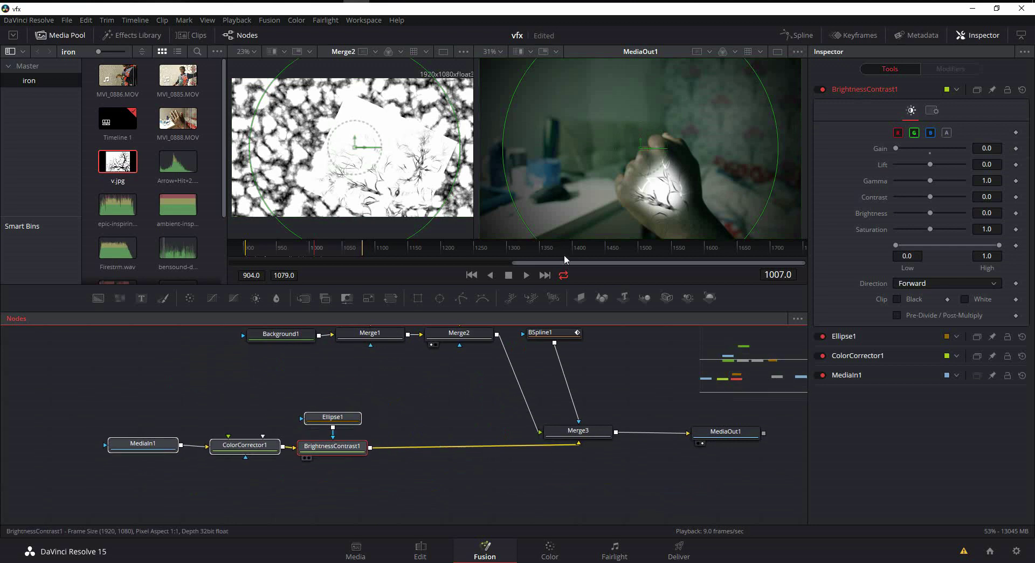
{"action": "key", "text": "2"}
{"action": "left_click", "coordinate": [361, 450]}
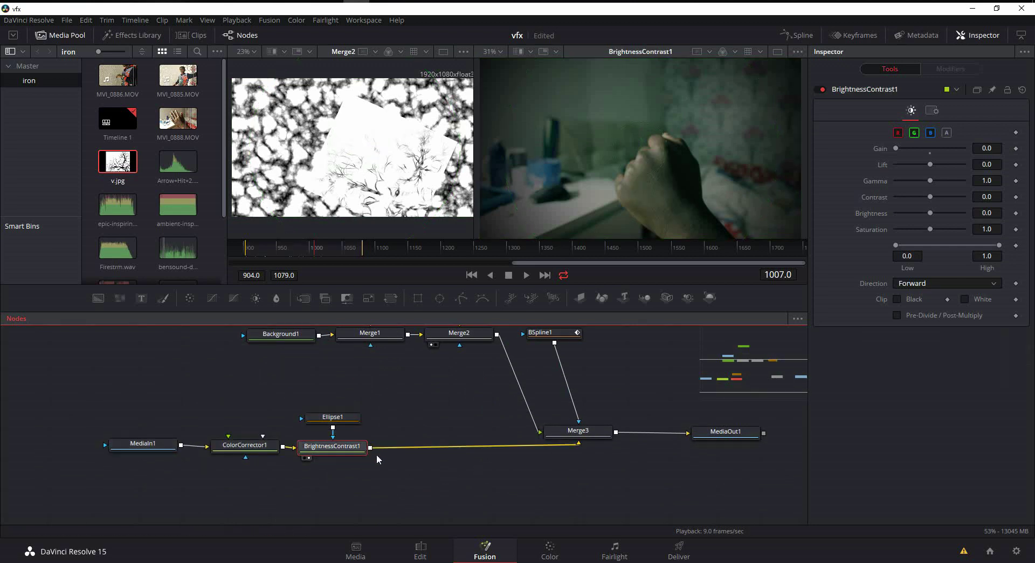
Step: Add a Planar Tracker node and insert it between BrightnessContrast1 and Merge3
{"action": "right_click", "coordinate": [440, 400]}
{"action": "mouse_move", "coordinate": [467, 216]}
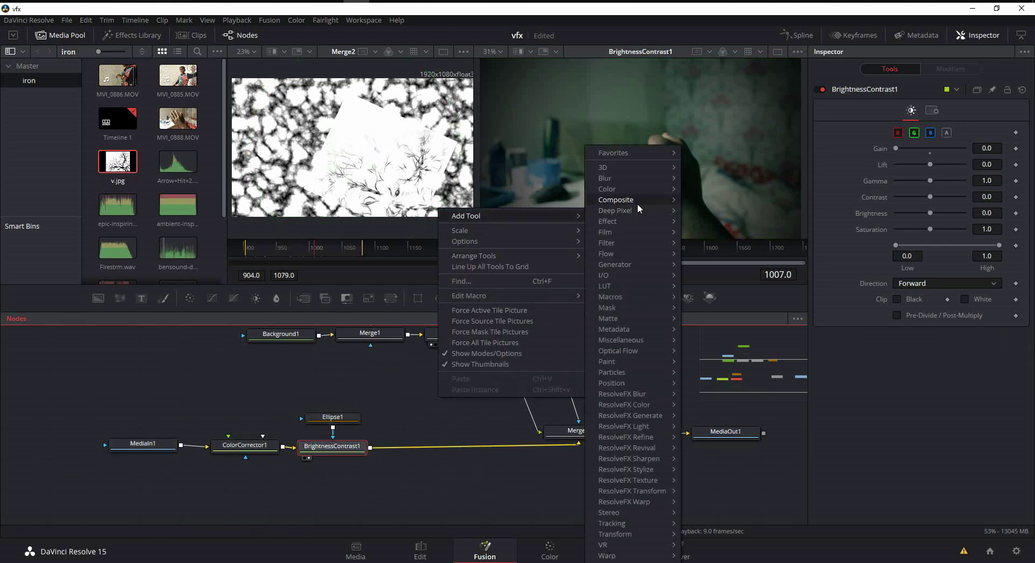
{"action": "mouse_move", "coordinate": [640, 522]}
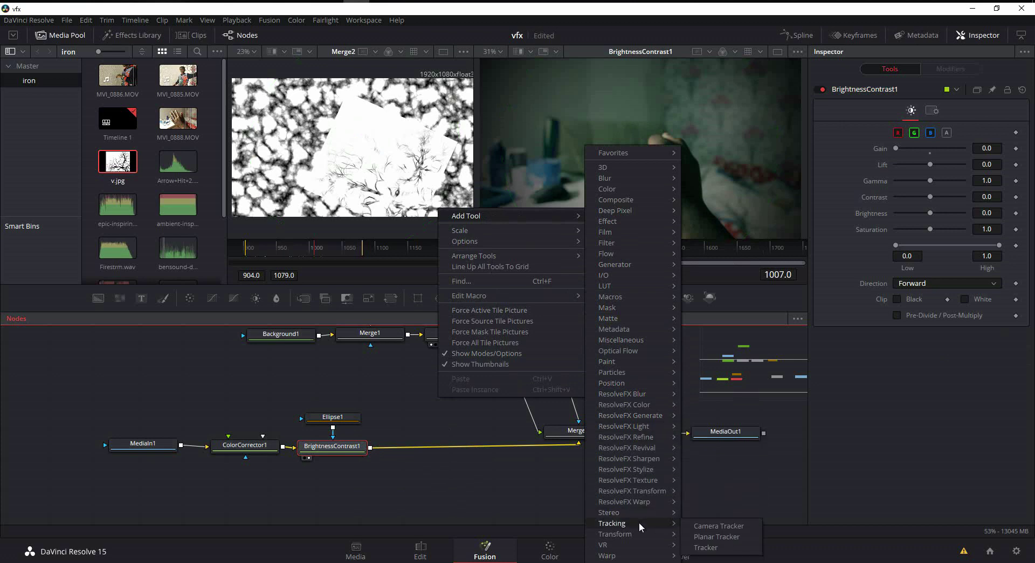
{"action": "left_click", "coordinate": [737, 538]}
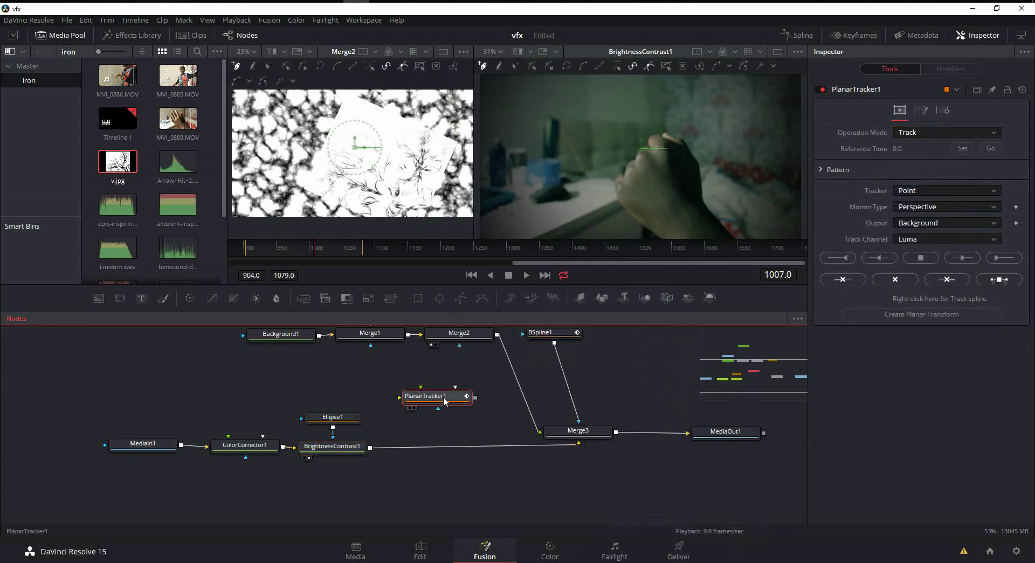
{"action": "left_click_drag", "start_coordinate": [444, 401], "coordinate": [450, 451]}
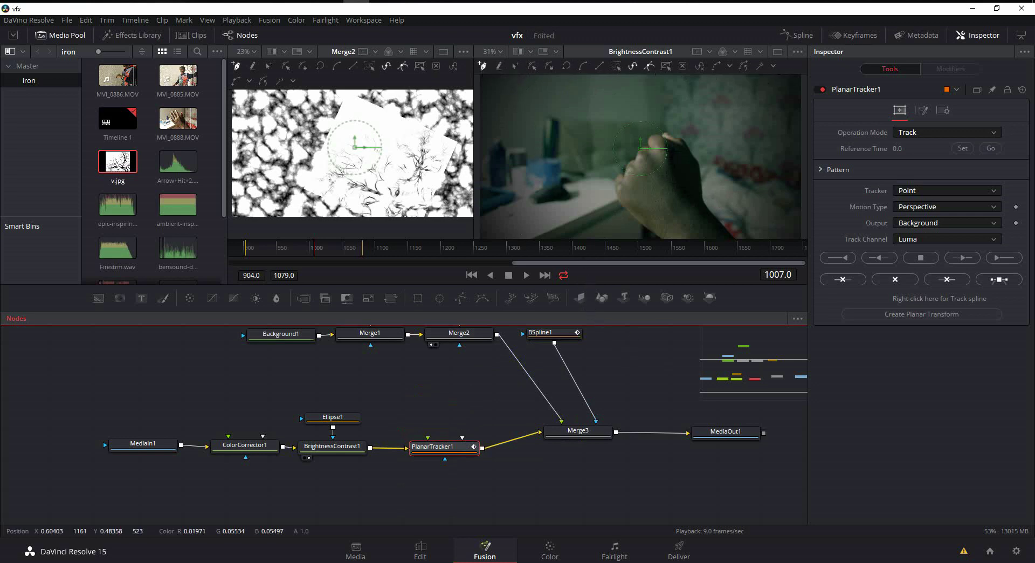
Step: Draw a closed PlanarTracker1 pattern polygon around the back of the hand on frame 1007
{"action": "left_click", "coordinate": [661, 150]}
{"action": "left_click_drag", "start_coordinate": [661, 150], "coordinate": [640, 162]}
{"action": "left_click", "coordinate": [632, 176]}
{"action": "left_click", "coordinate": [625, 197]}
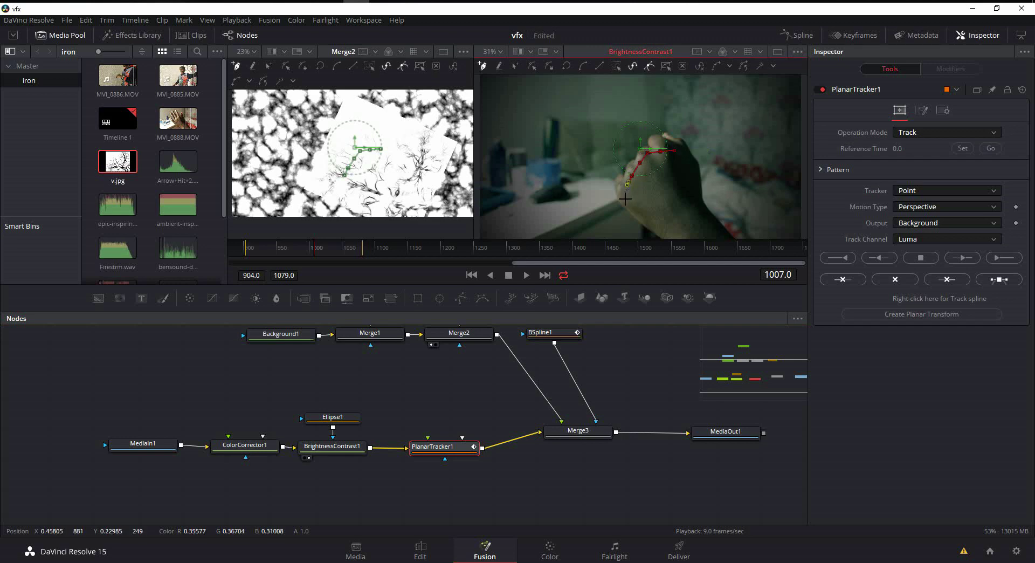
{"action": "left_click", "coordinate": [639, 209]}
{"action": "left_click", "coordinate": [646, 215]}
{"action": "left_click", "coordinate": [649, 223]}
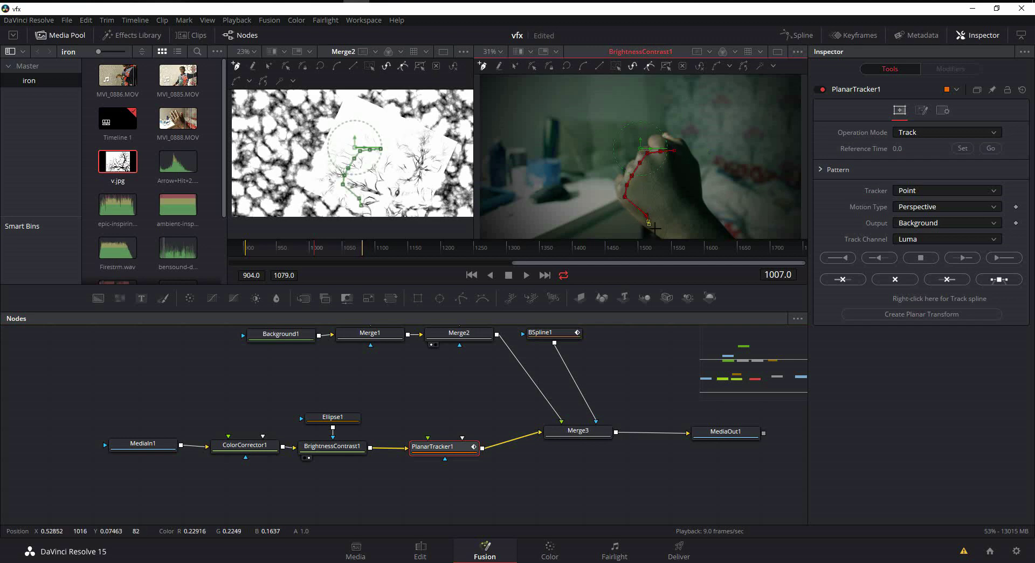
{"action": "left_click", "coordinate": [667, 229]}
{"action": "left_click", "coordinate": [676, 215]}
{"action": "left_click", "coordinate": [692, 195]}
{"action": "left_click", "coordinate": [688, 173]}
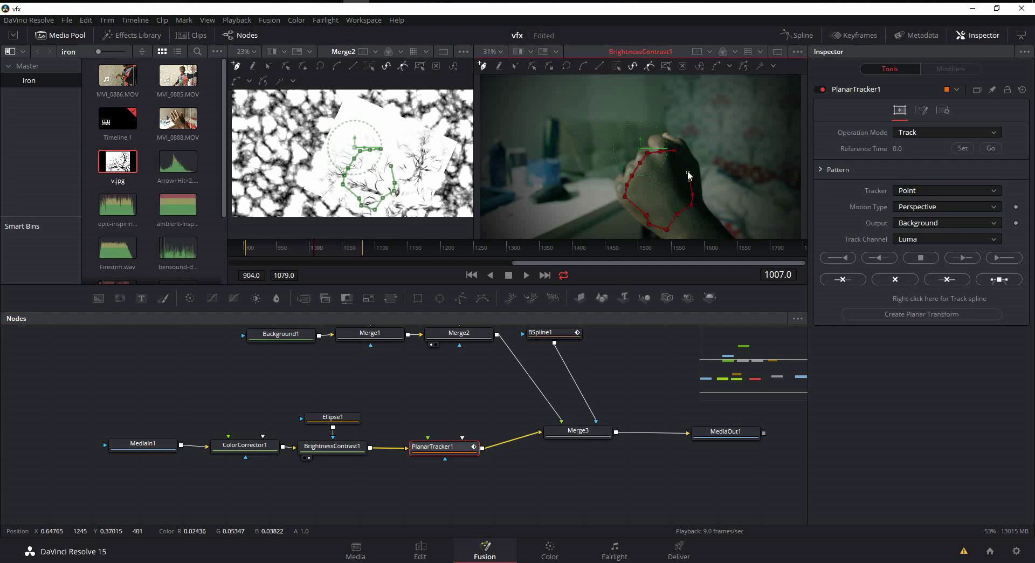
{"action": "left_click", "coordinate": [684, 164]}
{"action": "left_click", "coordinate": [681, 156]}
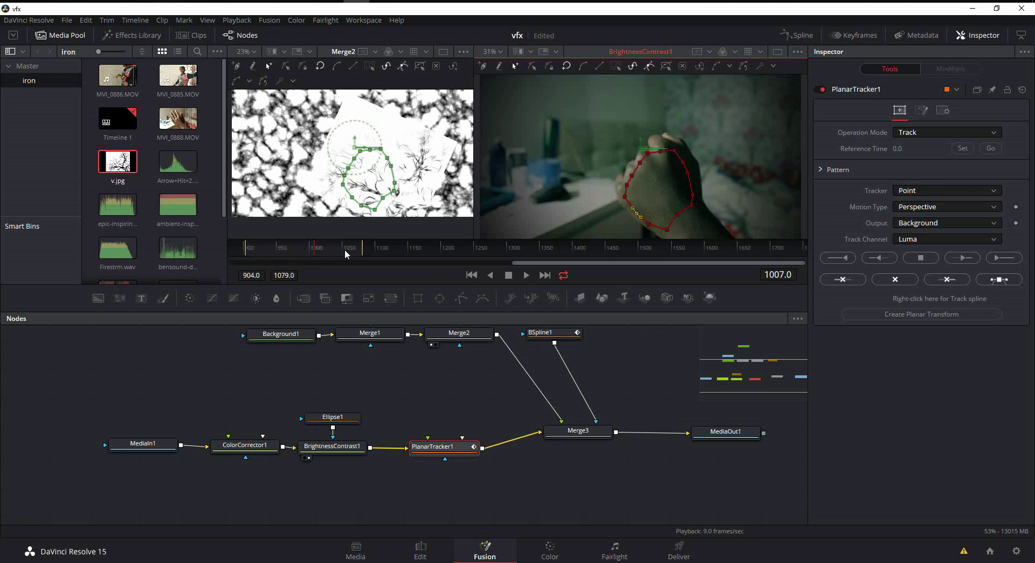
{"action": "left_click", "coordinate": [995, 135]}
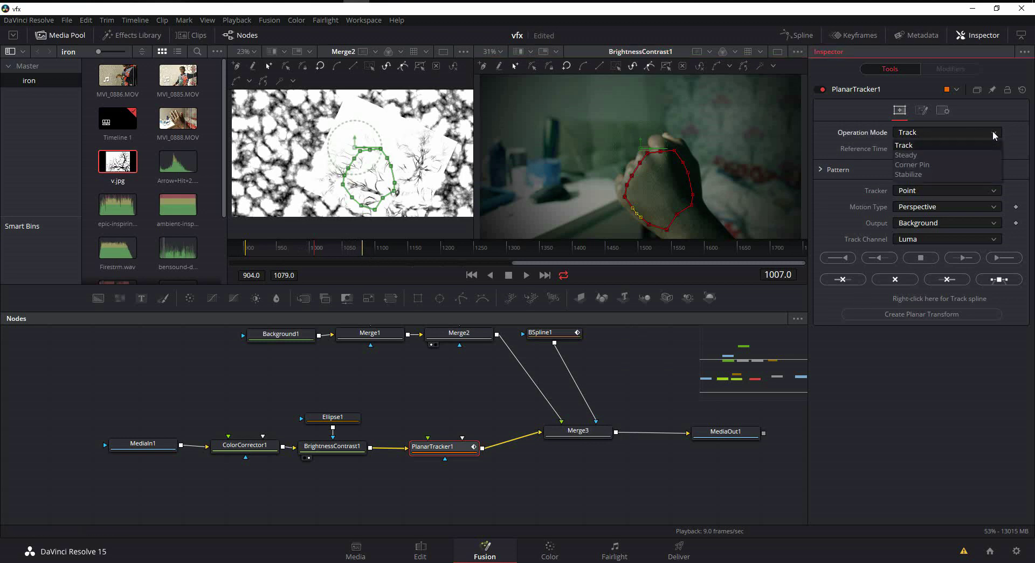
{"action": "left_click", "coordinate": [995, 135]}
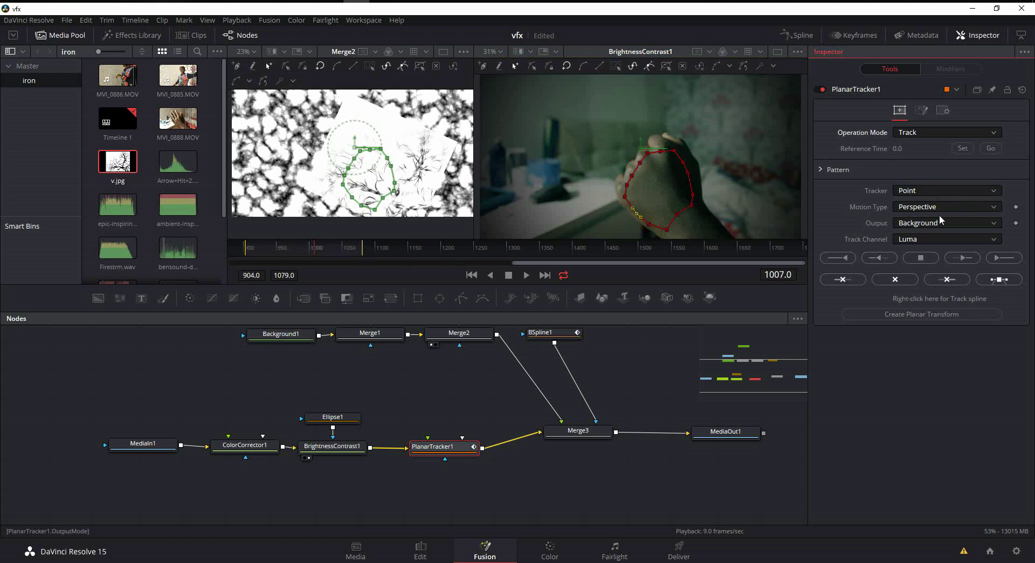
{"action": "left_click", "coordinate": [993, 208]}
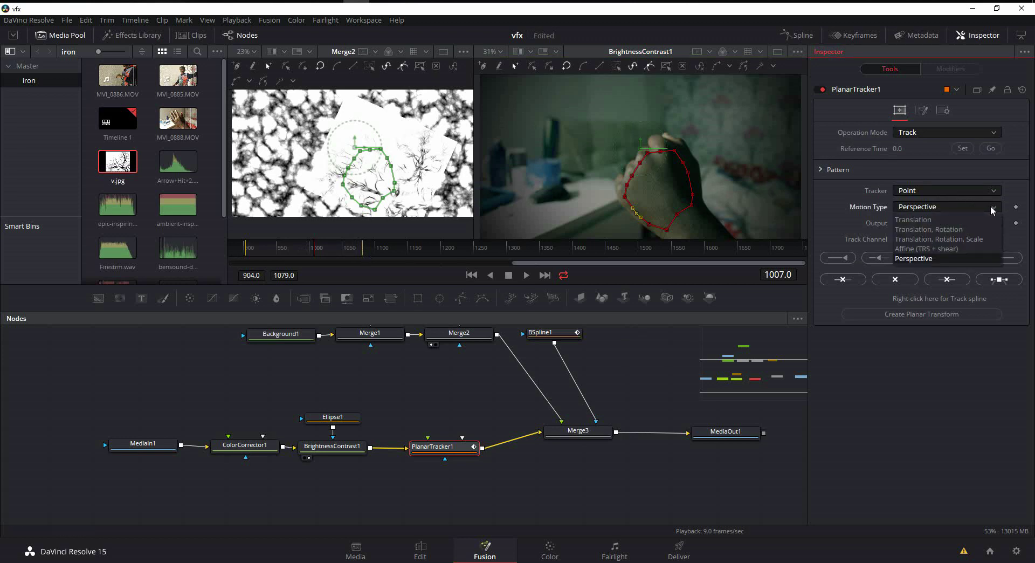
{"action": "left_click", "coordinate": [992, 209]}
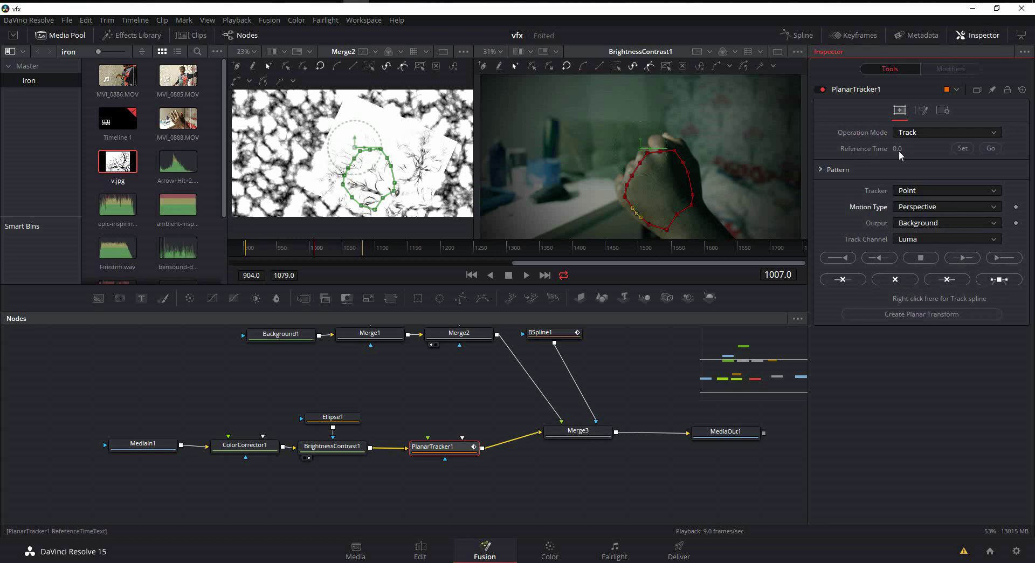
Step: Set the PlanarTracker1 reference time to the last frame of the range, 1079
{"action": "left_click", "coordinate": [358, 250]}
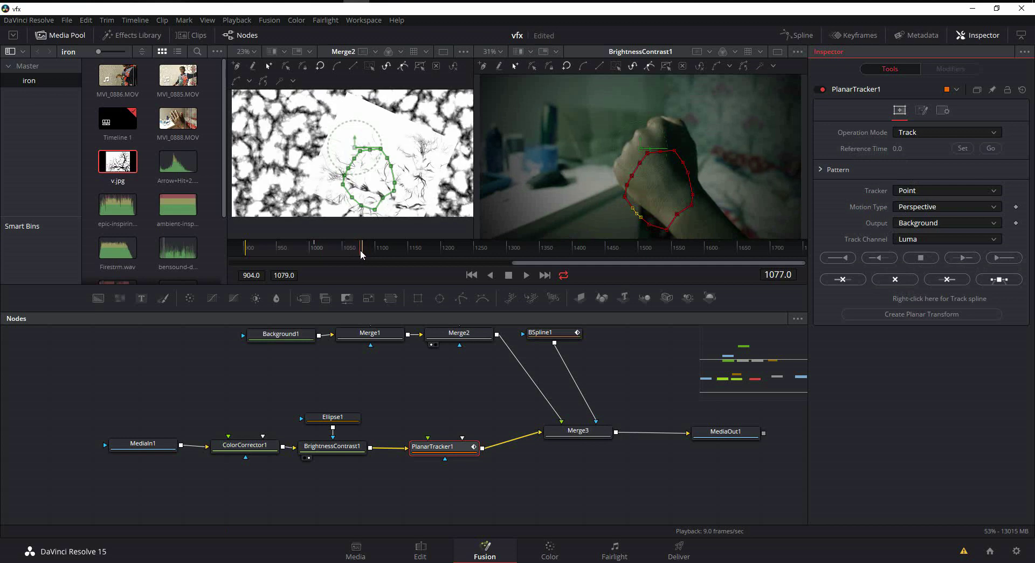
{"action": "left_click_drag", "start_coordinate": [362, 253], "coordinate": [363, 255]}
{"action": "key", "text": "Right"}
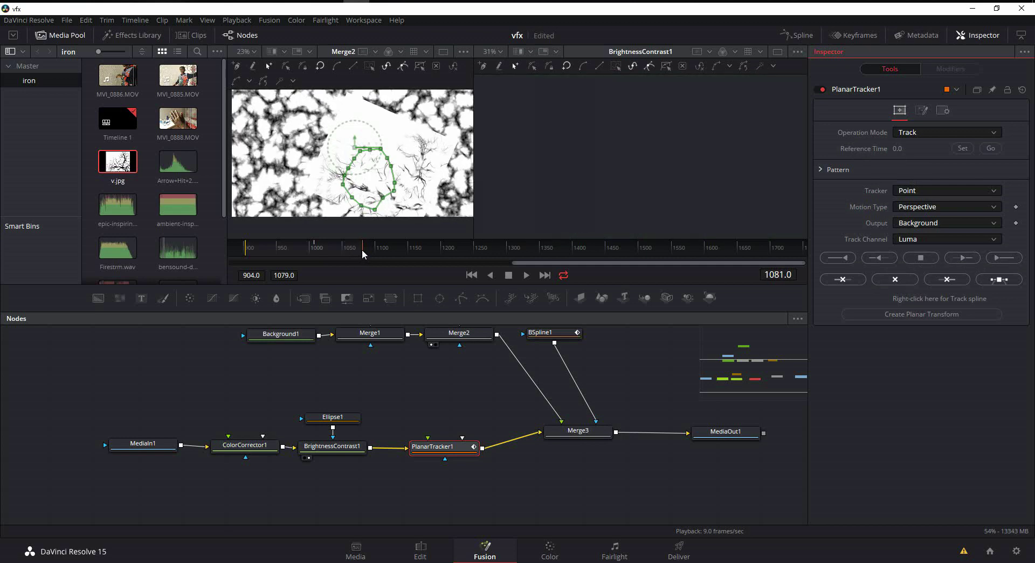
{"action": "left_click", "coordinate": [963, 148]}
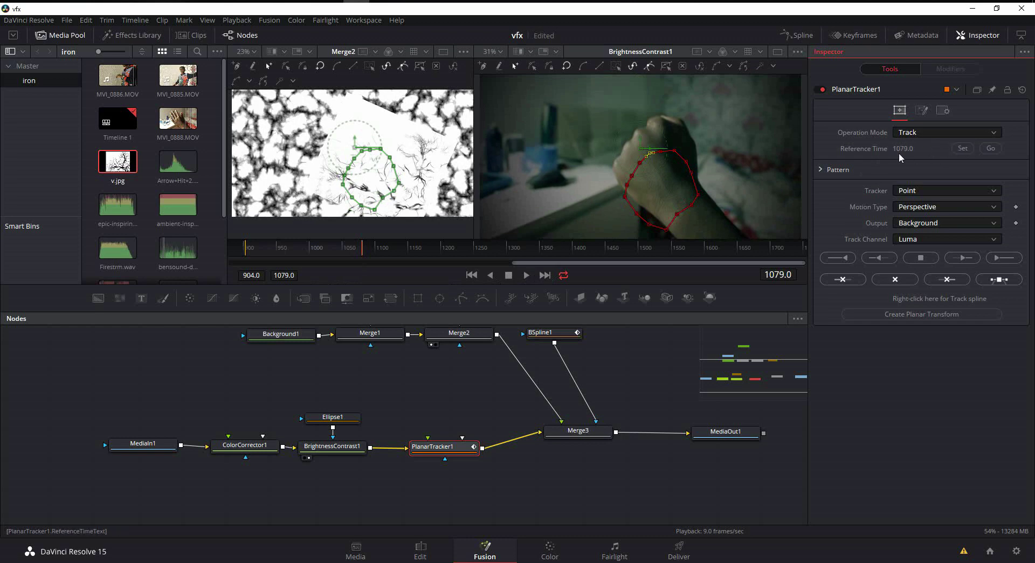
Step: Move the tracking pattern up onto the back of the hand, track it to the start, and show PlanarTracker1 in the second viewer
{"action": "left_click", "coordinate": [963, 258]}
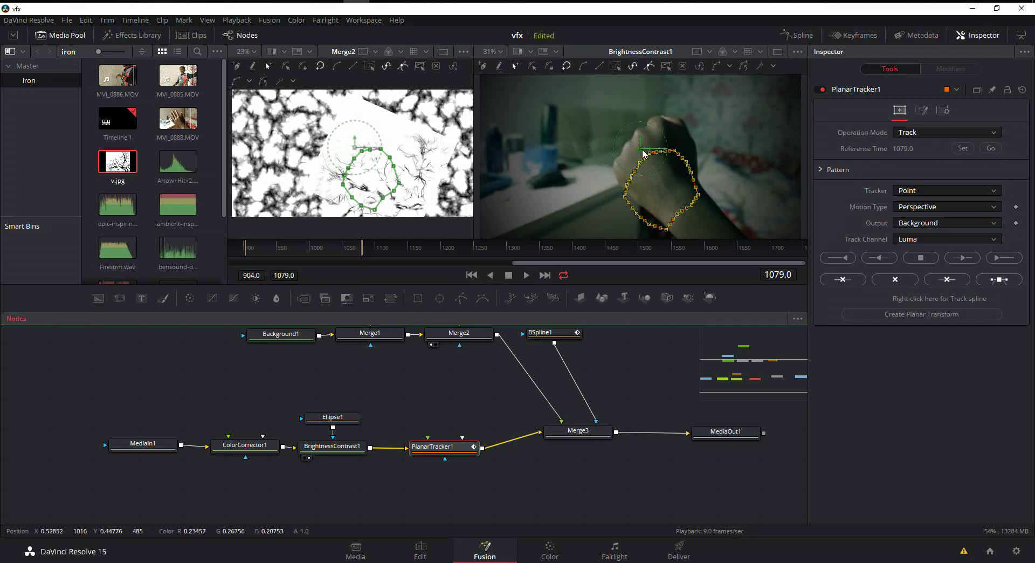
{"action": "left_click_drag", "start_coordinate": [644, 154], "coordinate": [637, 125]}
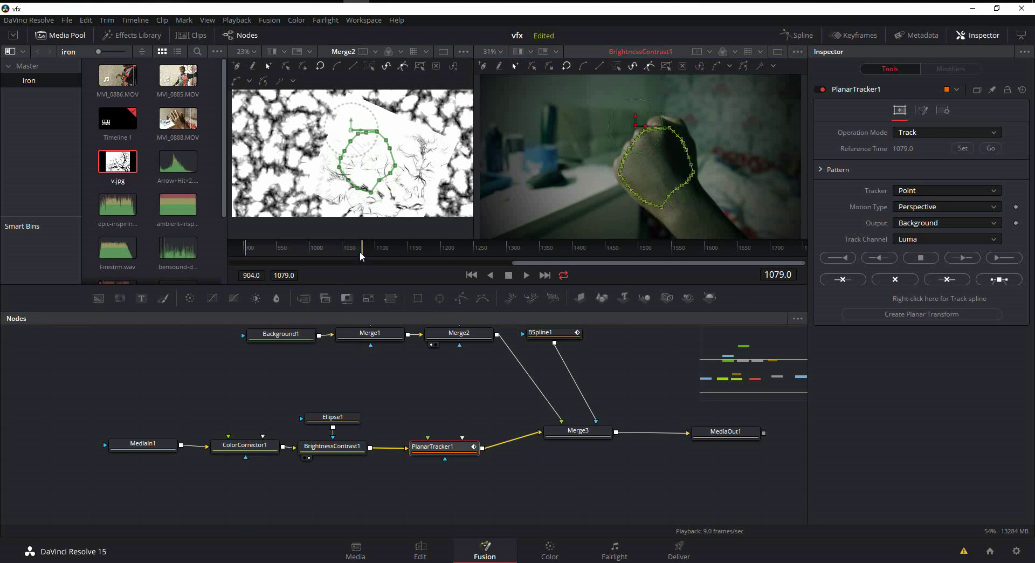
{"action": "left_click", "coordinate": [844, 261]}
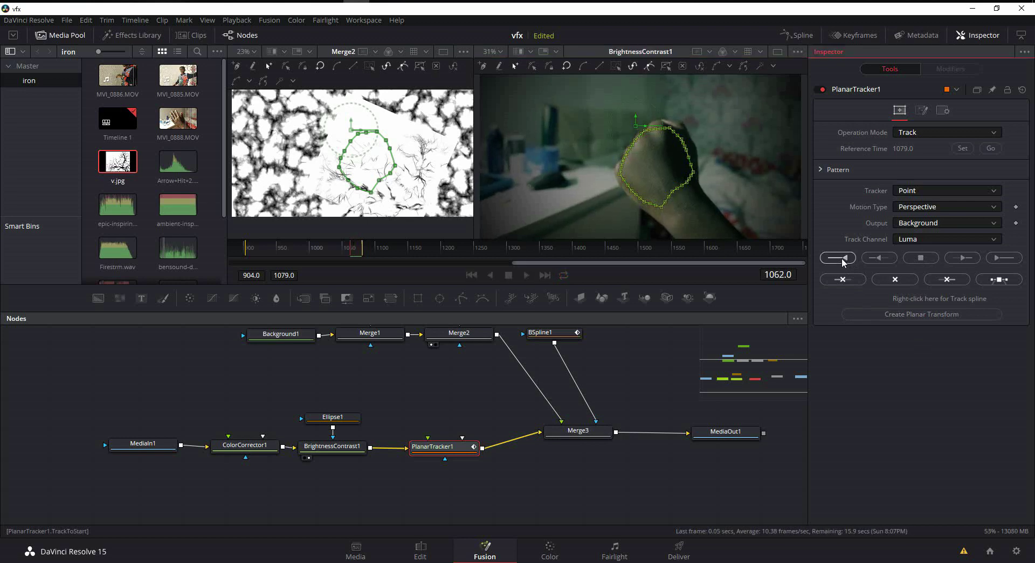
{"action": "key", "text": "2"}
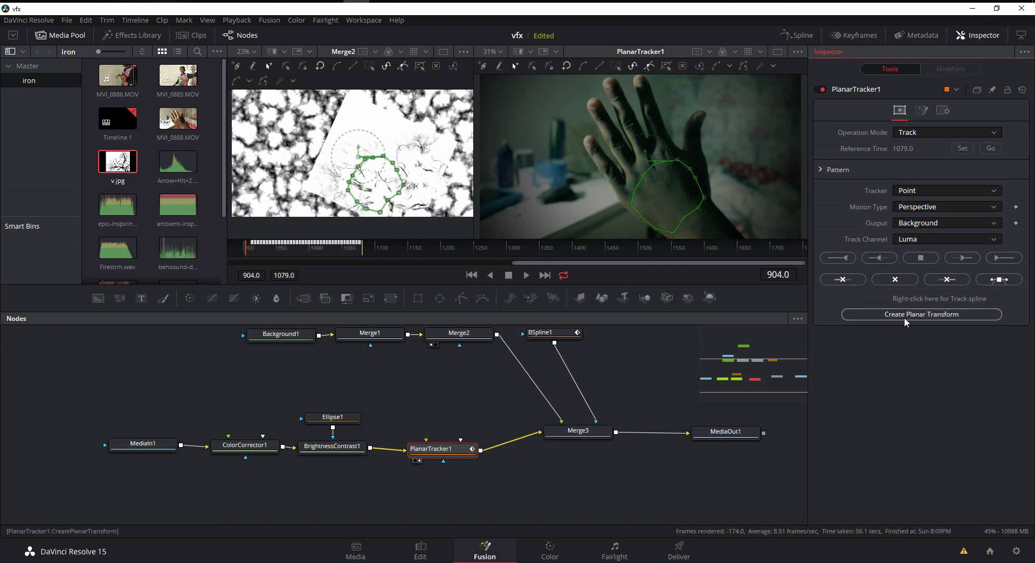
Step: Create a Planar Transform from the track, place it below Merge2, and extract PlanarTracker1 from between BrightnessContrast1 and Merge3
{"action": "left_click", "coordinate": [930, 315]}
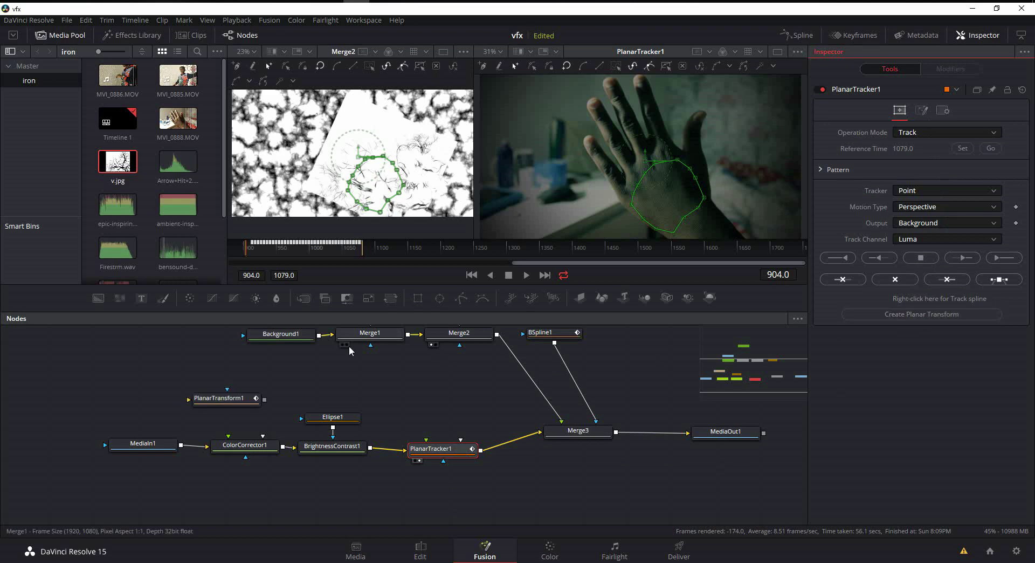
{"action": "left_click_drag", "start_coordinate": [213, 402], "coordinate": [458, 401]}
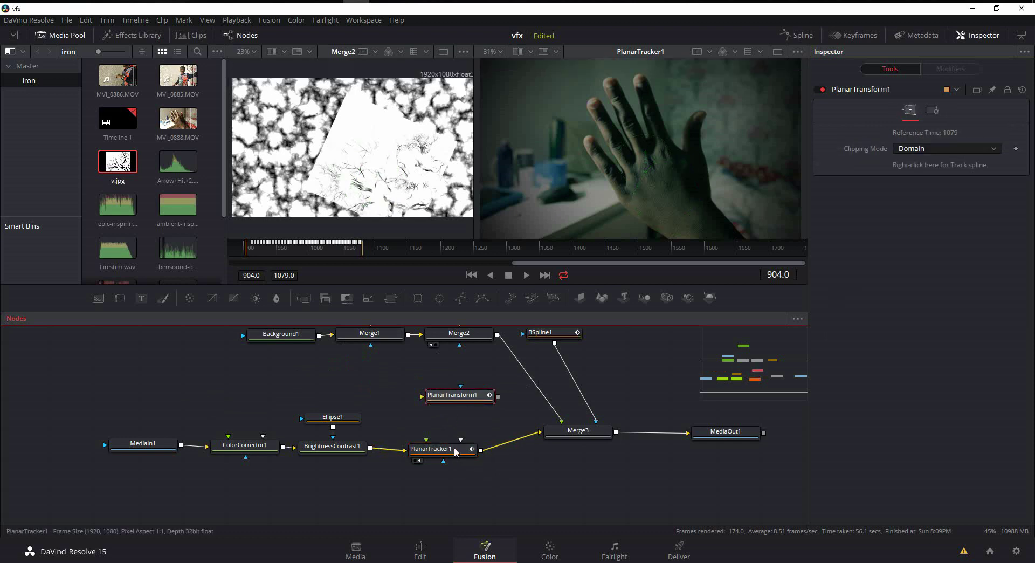
{"action": "left_click_drag", "start_coordinate": [455, 453], "coordinate": [529, 504]}
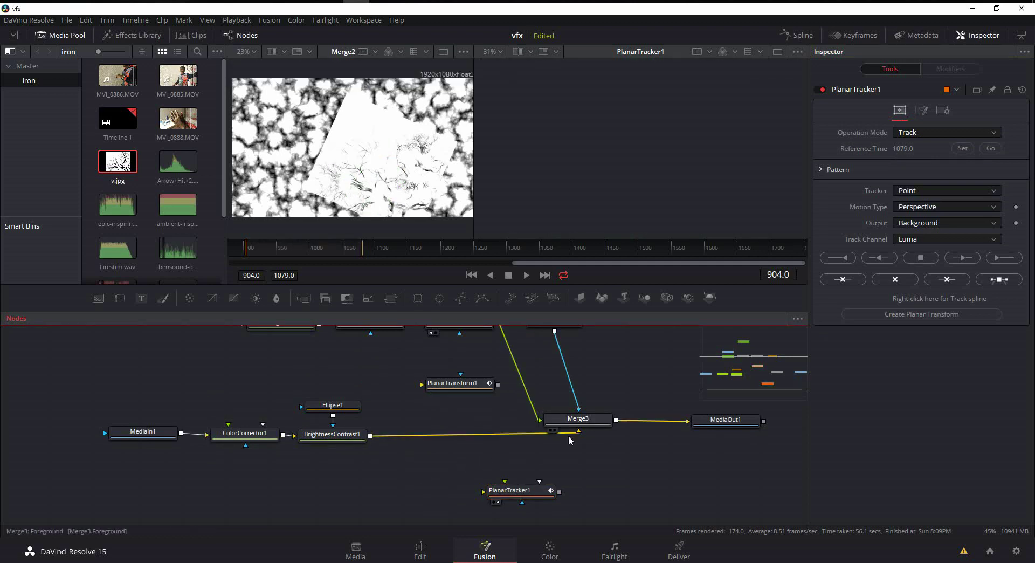
{"action": "left_click_drag", "start_coordinate": [647, 475], "coordinate": [608, 527]}
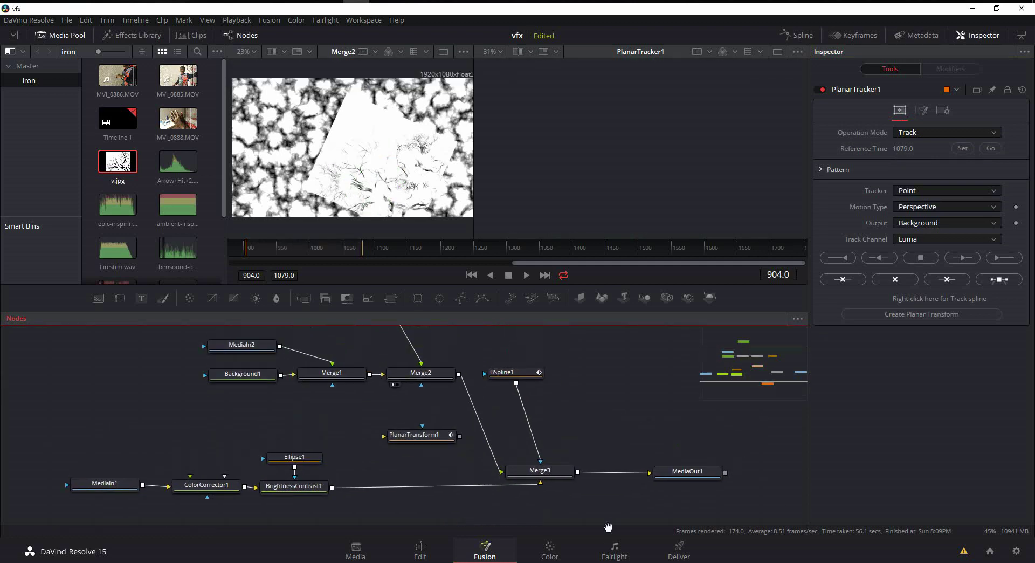
Step: Detach BSpline1 and Merge2 from Merge3 and connect PlanarTransform1 between Merge2 and Merge3
{"action": "left_click", "coordinate": [424, 441]}
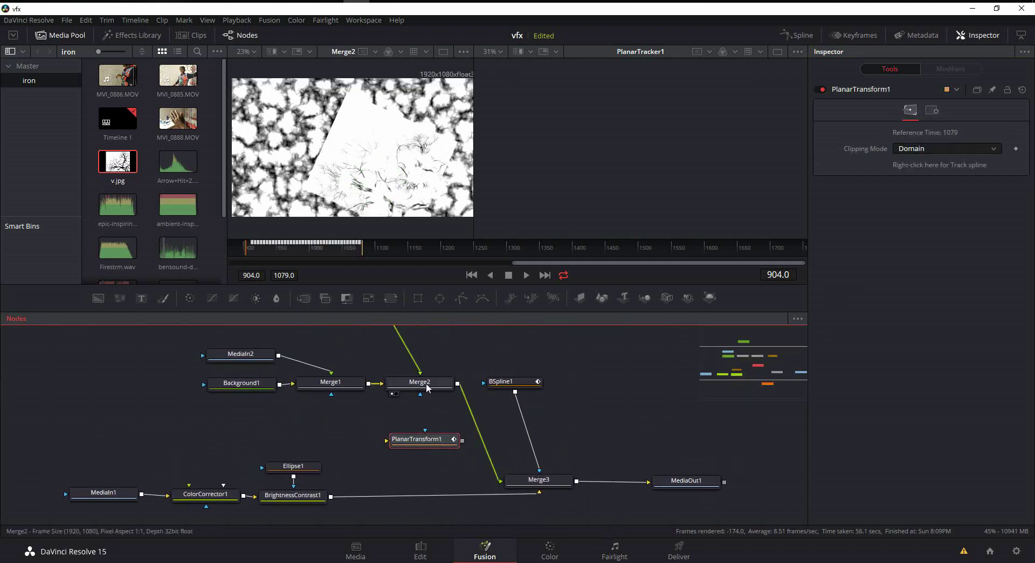
{"action": "left_click_drag", "start_coordinate": [539, 480], "coordinate": [508, 423]}
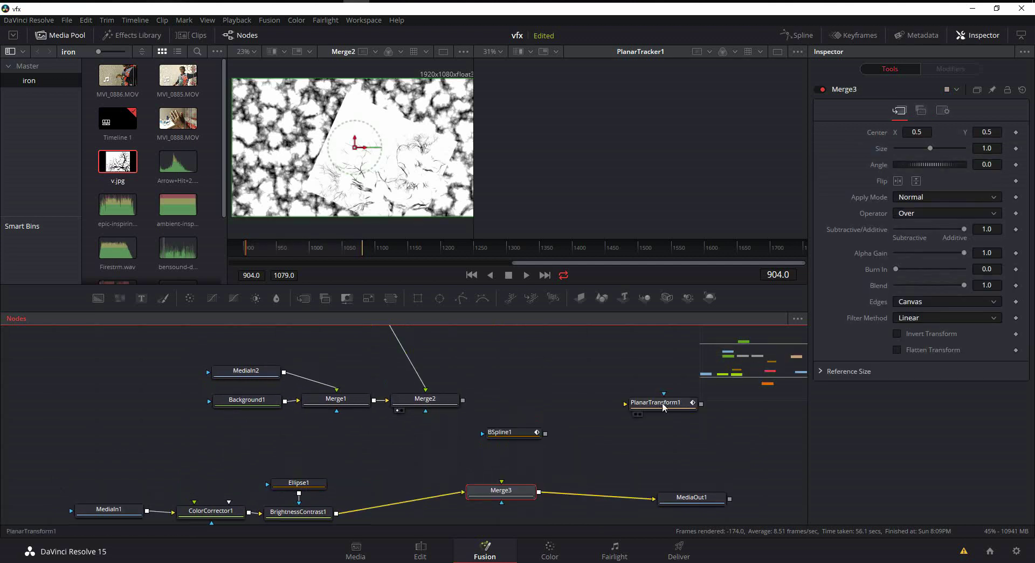
{"action": "left_click_drag", "start_coordinate": [671, 401], "coordinate": [426, 444]}
{"action": "left_click_drag", "start_coordinate": [463, 400], "coordinate": [435, 445]}
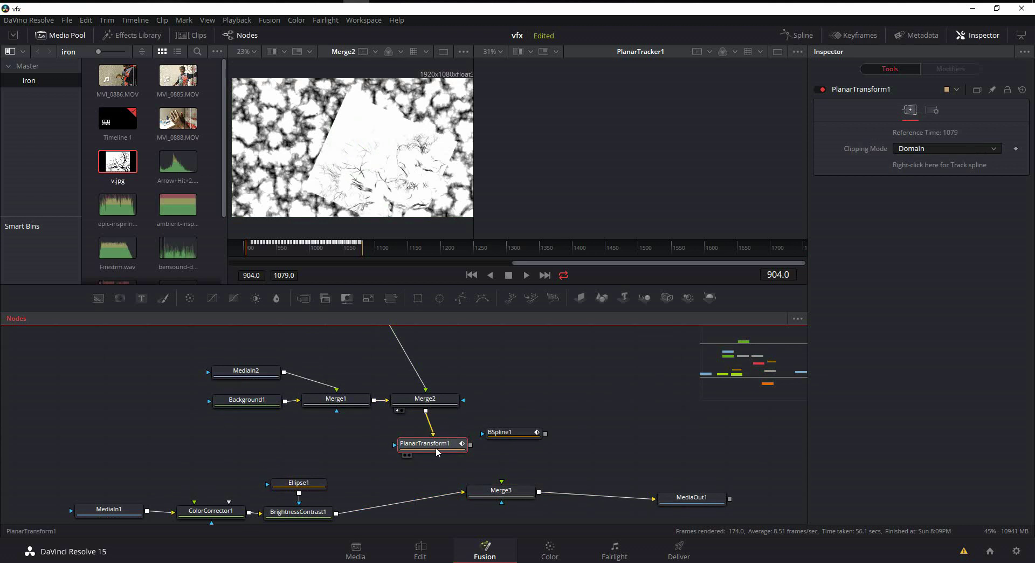
{"action": "left_click_drag", "start_coordinate": [505, 434], "coordinate": [522, 385]}
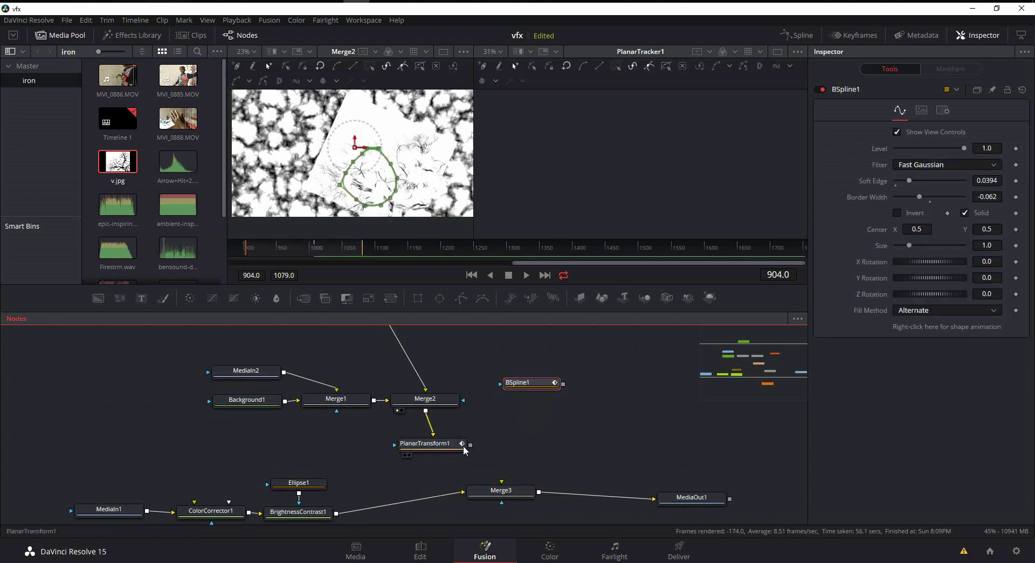
{"action": "left_click_drag", "start_coordinate": [471, 445], "coordinate": [488, 491]}
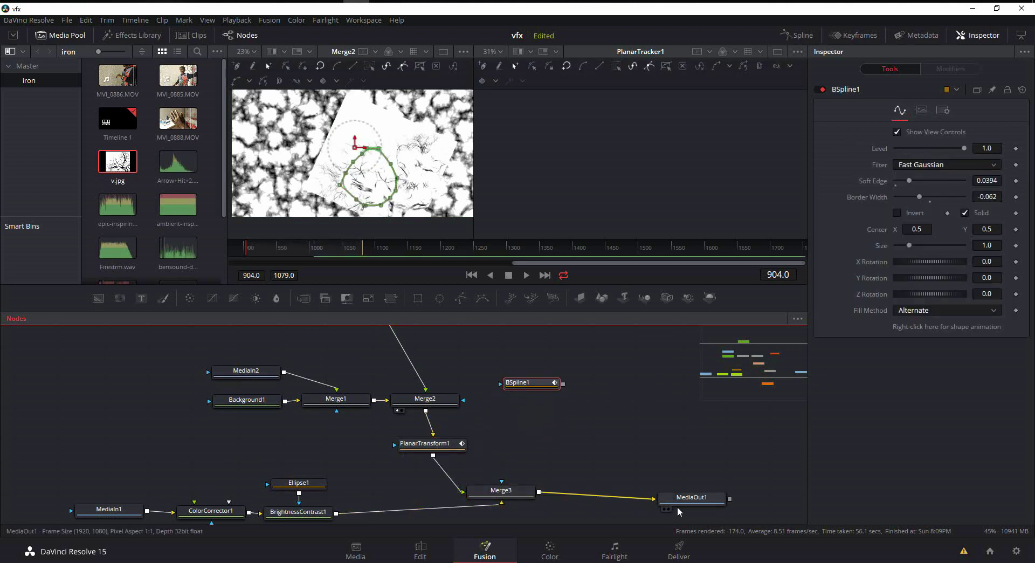
Step: Show MediaOut1 in the second viewer and play the tracked composite
{"action": "left_click_drag", "start_coordinate": [692, 497], "coordinate": [686, 130]}
{"action": "left_click", "coordinate": [501, 491]}
{"action": "key", "text": "space"}
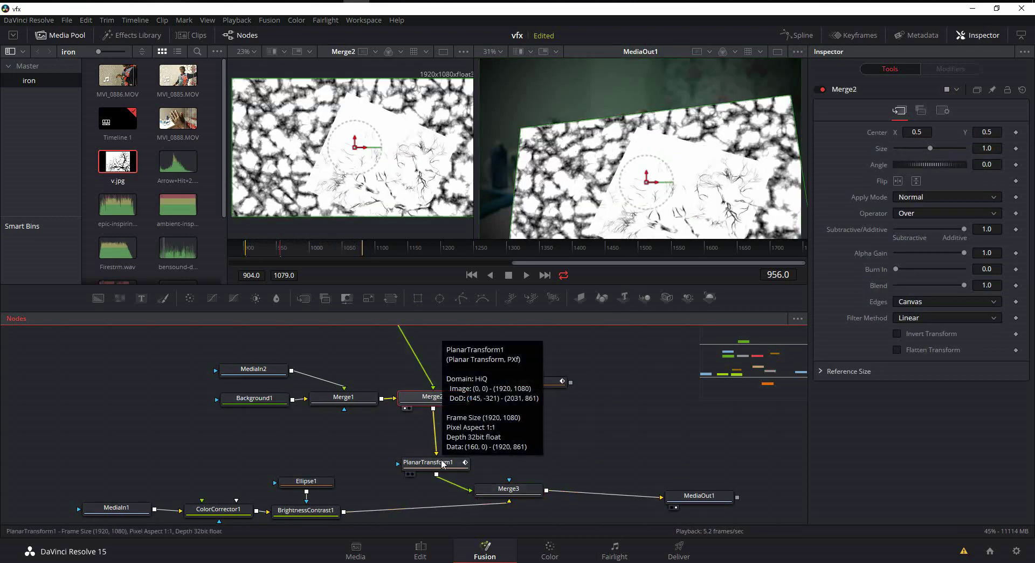
Step: Move the MediaIn2, Background1, Merge1 and Merge2 nodes up and insert a new Brightness / Contrast node between Merge2 and PlanarTransform1
{"action": "left_click_drag", "start_coordinate": [218, 336], "coordinate": [471, 451]}
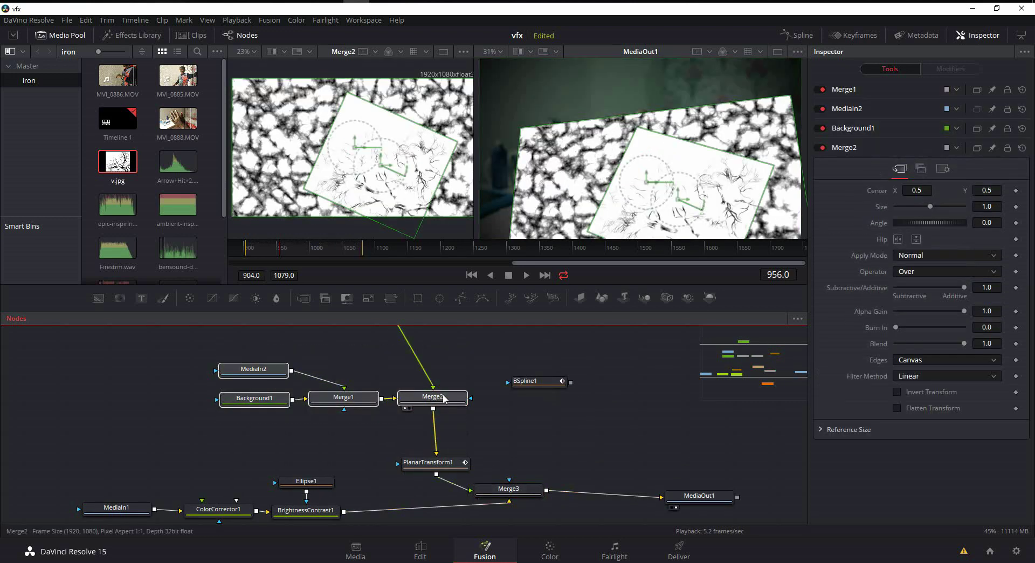
{"action": "left_click_drag", "start_coordinate": [444, 398], "coordinate": [443, 376]}
{"action": "left_click", "coordinate": [442, 376]}
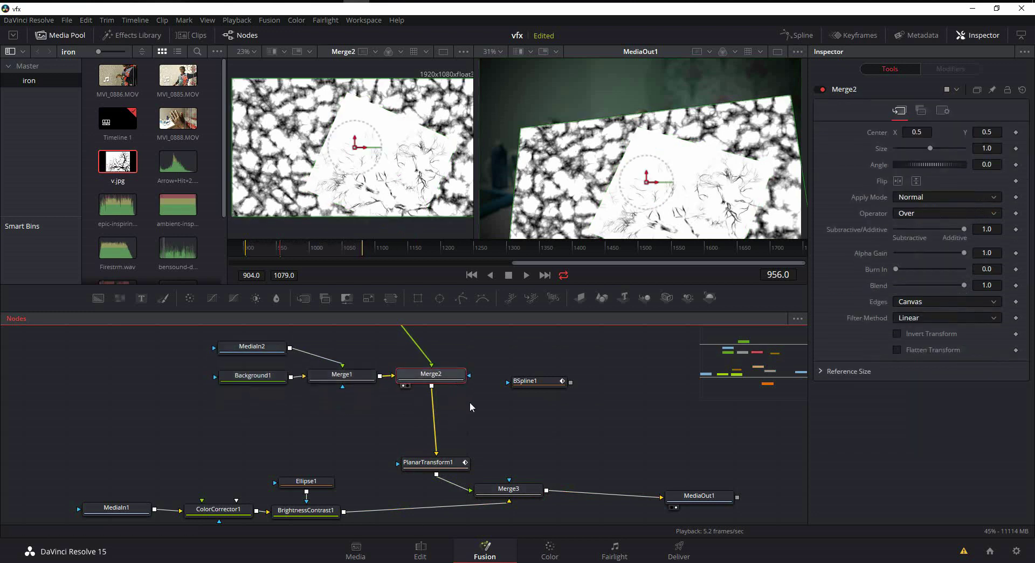
{"action": "right_click", "coordinate": [470, 406]}
{"action": "key", "text": "Escape"}
{"action": "right_click", "coordinate": [480, 417]}
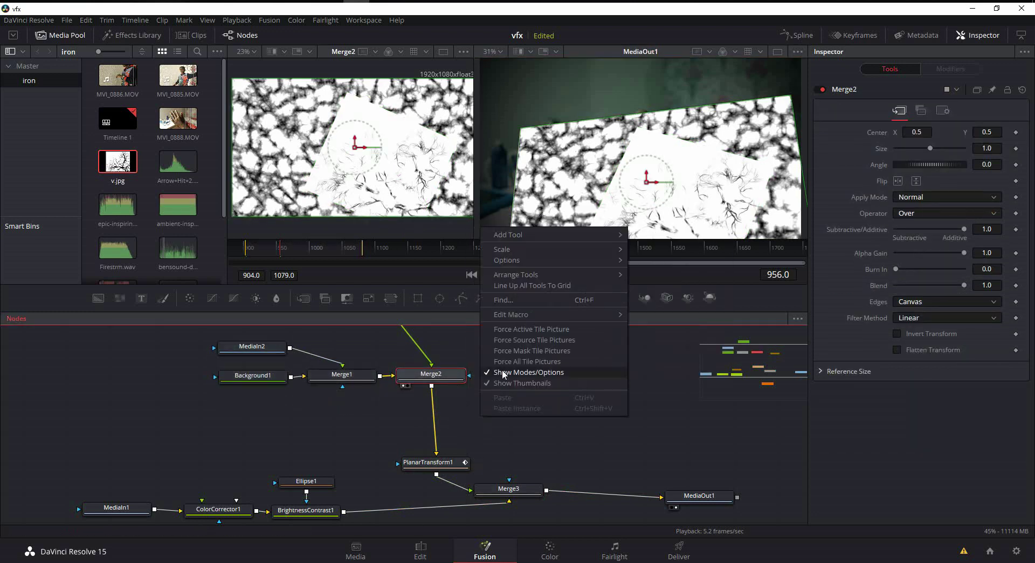
{"action": "mouse_move", "coordinate": [539, 235]}
{"action": "mouse_move", "coordinate": [689, 177]}
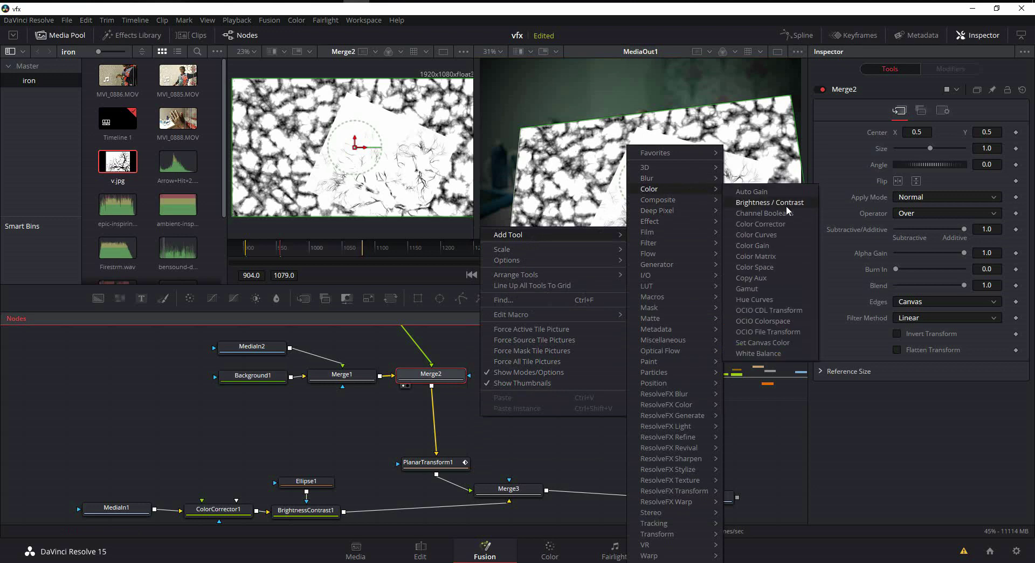
{"action": "left_click", "coordinate": [786, 204]}
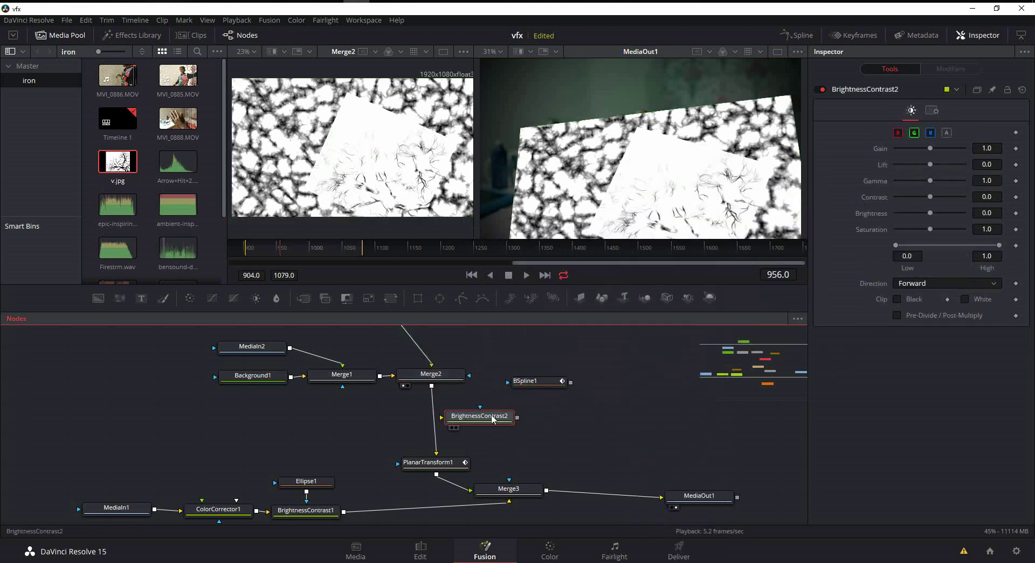
{"action": "left_click_drag", "start_coordinate": [492, 419], "coordinate": [447, 418]}
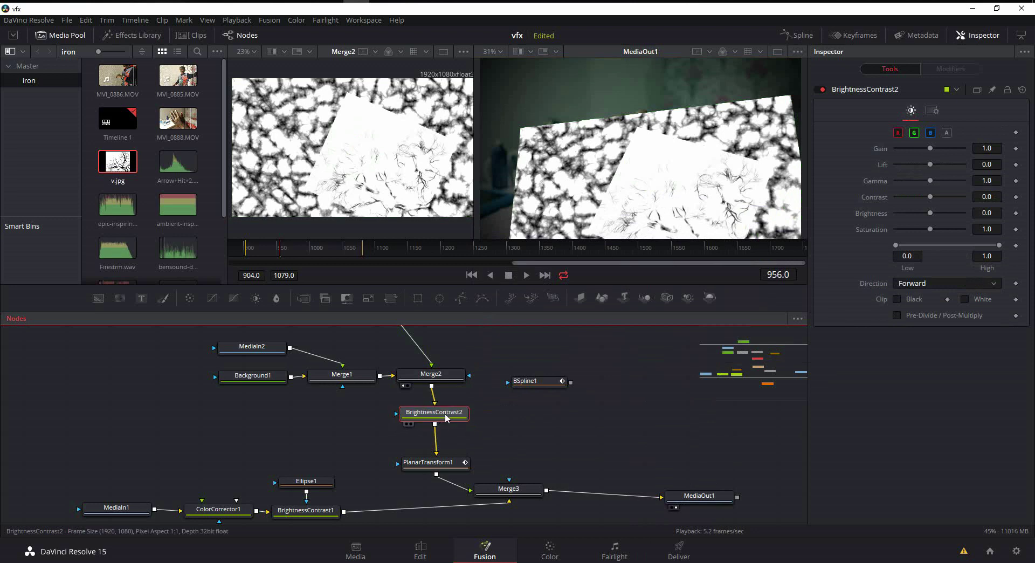
Step: Set BrightnessContrast2 Gain to 0.0 with the alpha channel enabled, and mask it with BSpline1 inverted
{"action": "left_click_drag", "start_coordinate": [929, 148], "coordinate": [881, 150]}
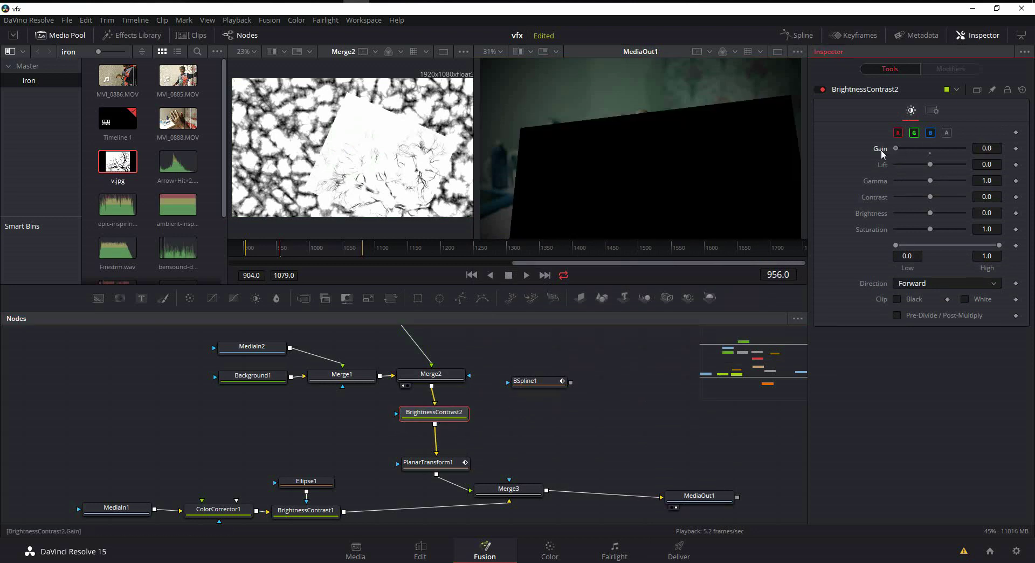
{"action": "left_click", "coordinate": [947, 134]}
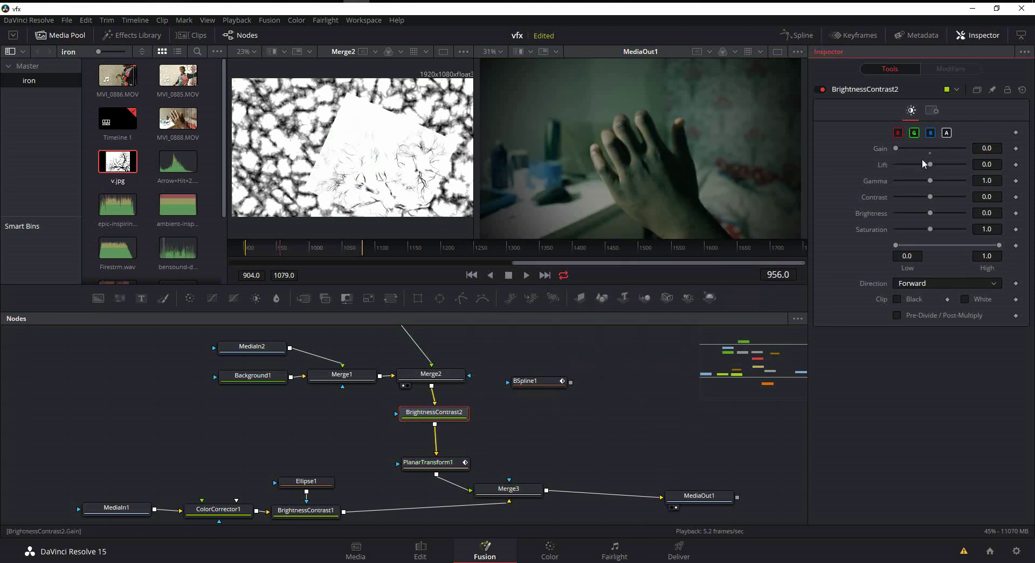
{"action": "left_click_drag", "start_coordinate": [571, 381], "coordinate": [453, 421]}
{"action": "left_click", "coordinate": [538, 381]}
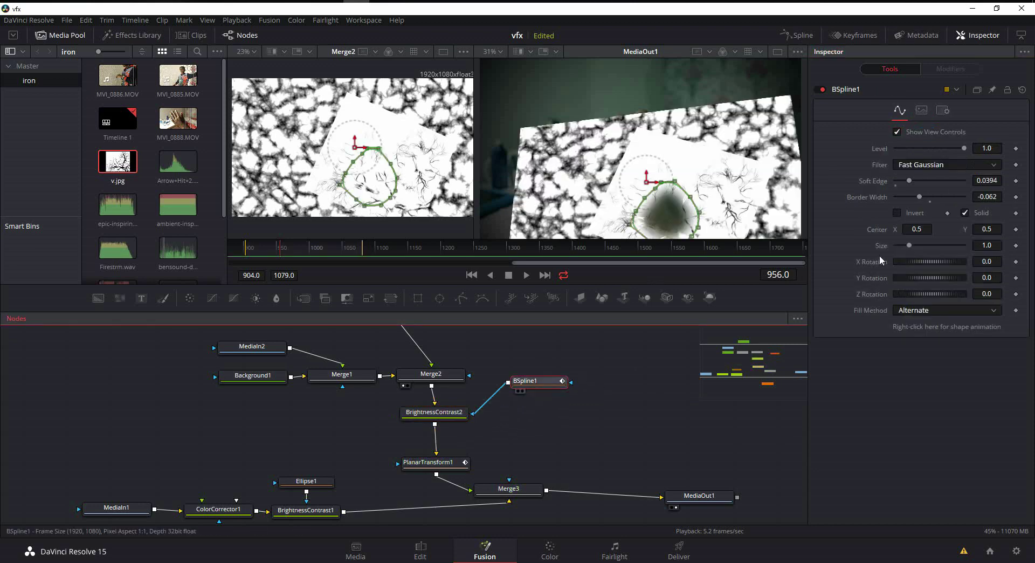
{"action": "left_click", "coordinate": [897, 214]}
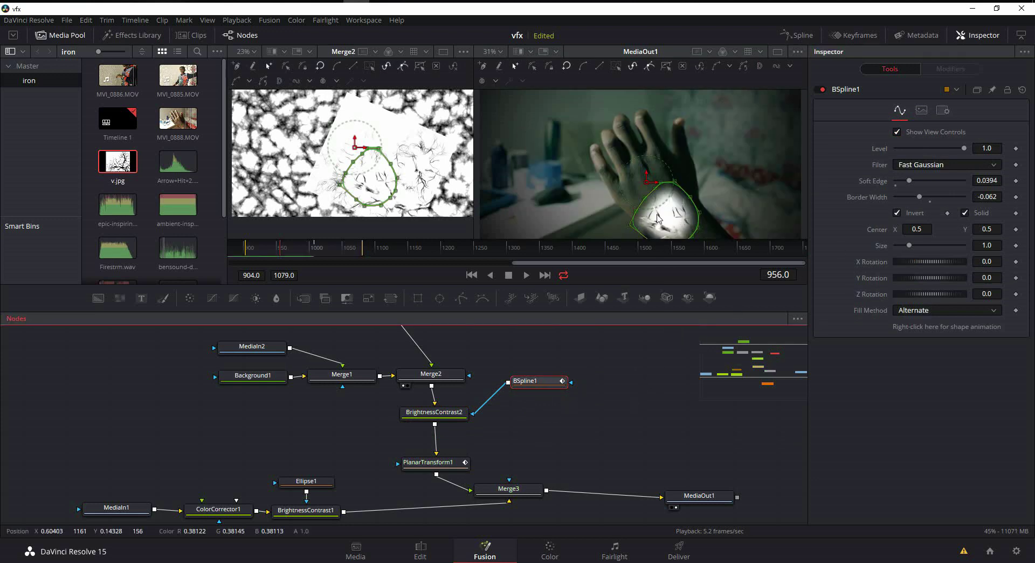
Step: Rearrange PlanarTransform1 and Merge3, and insert a new Transform node between them
{"action": "left_click_drag", "start_coordinate": [442, 466], "coordinate": [449, 438]}
{"action": "left_click_drag", "start_coordinate": [520, 479], "coordinate": [498, 501]}
{"action": "right_click", "coordinate": [552, 409]}
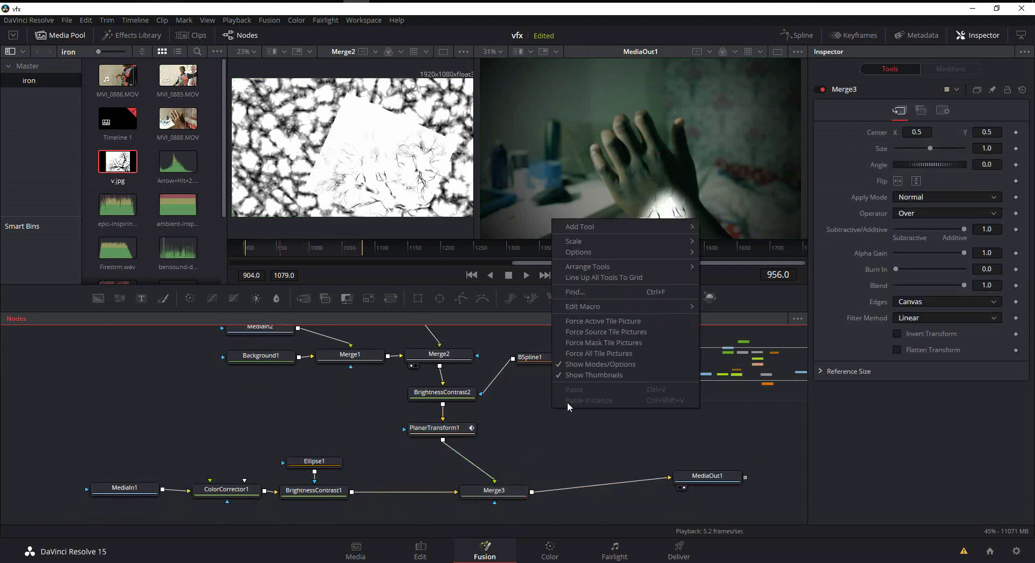
{"action": "mouse_move", "coordinate": [612, 225]}
{"action": "mouse_move", "coordinate": [742, 533]}
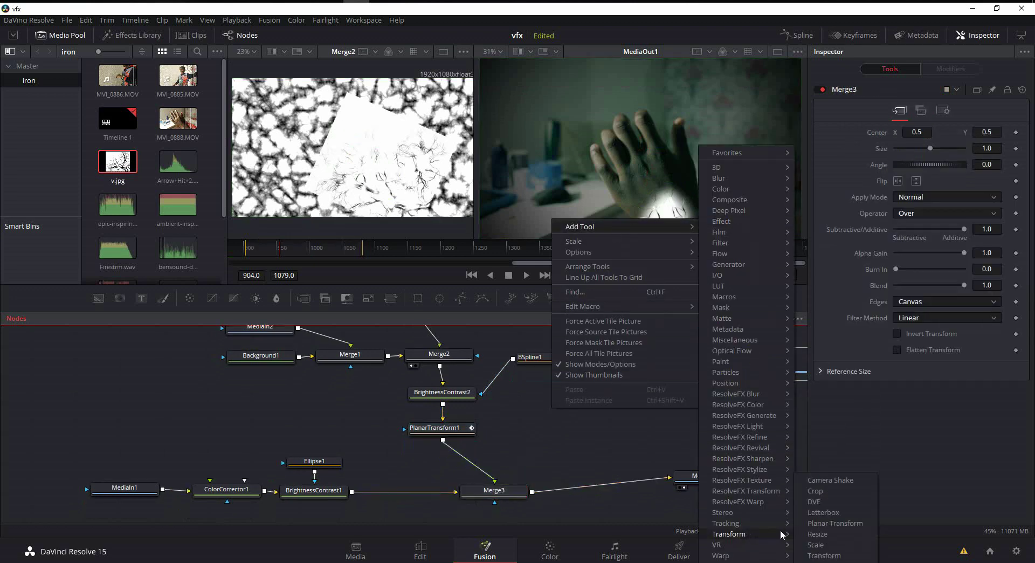
{"action": "left_click", "coordinate": [839, 556]}
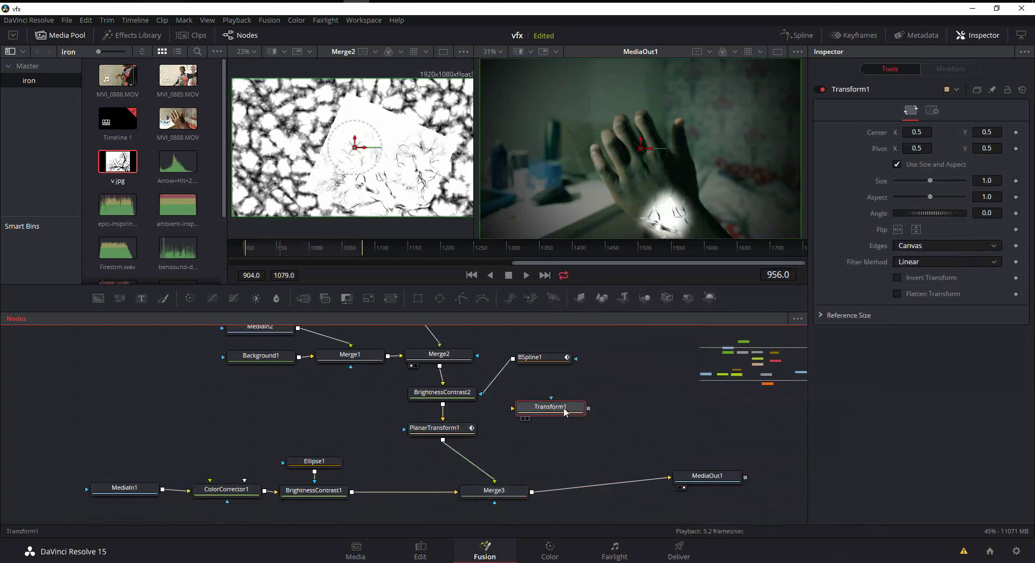
{"action": "left_click_drag", "start_coordinate": [545, 415], "coordinate": [465, 463]}
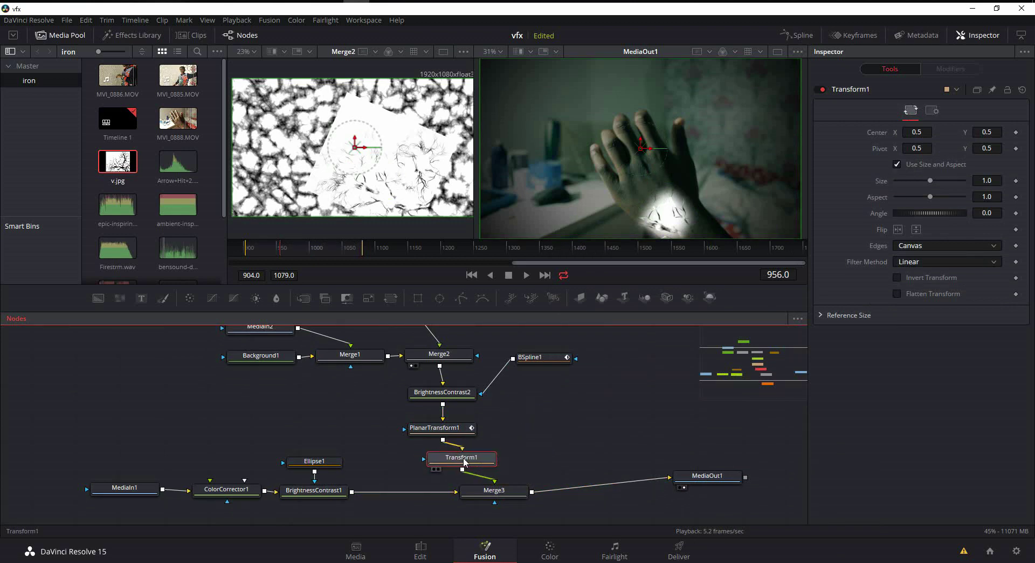
Step: Move Transform1's center to about X 0.453, Y 0.658 to reposition the veins, and play the composite from the start
{"action": "left_click", "coordinate": [641, 150]}
{"action": "left_click_drag", "start_coordinate": [641, 149], "coordinate": [624, 120]}
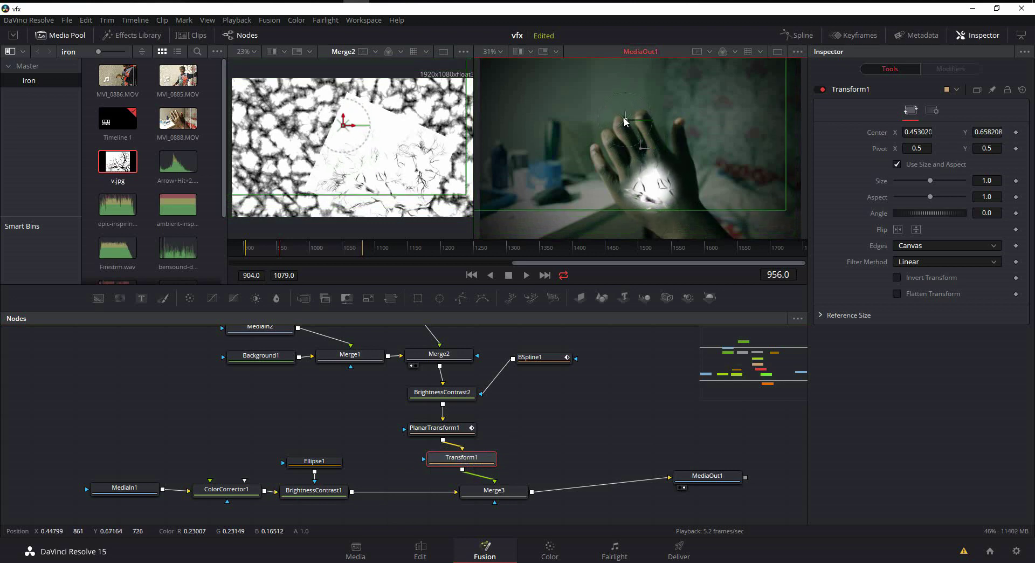
{"action": "left_click", "coordinate": [652, 421]}
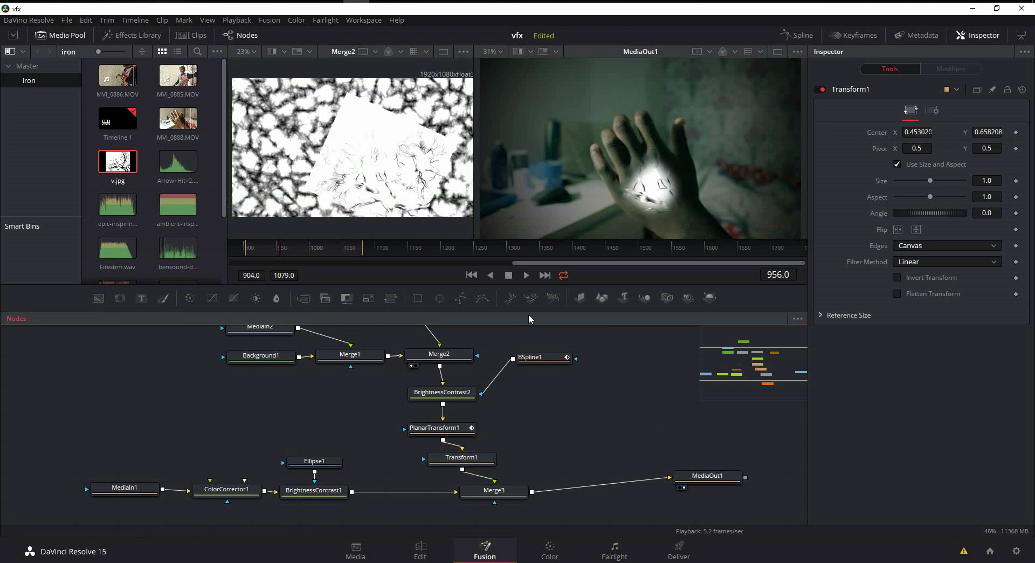
{"action": "left_click", "coordinate": [471, 275]}
{"action": "left_click", "coordinate": [525, 276]}
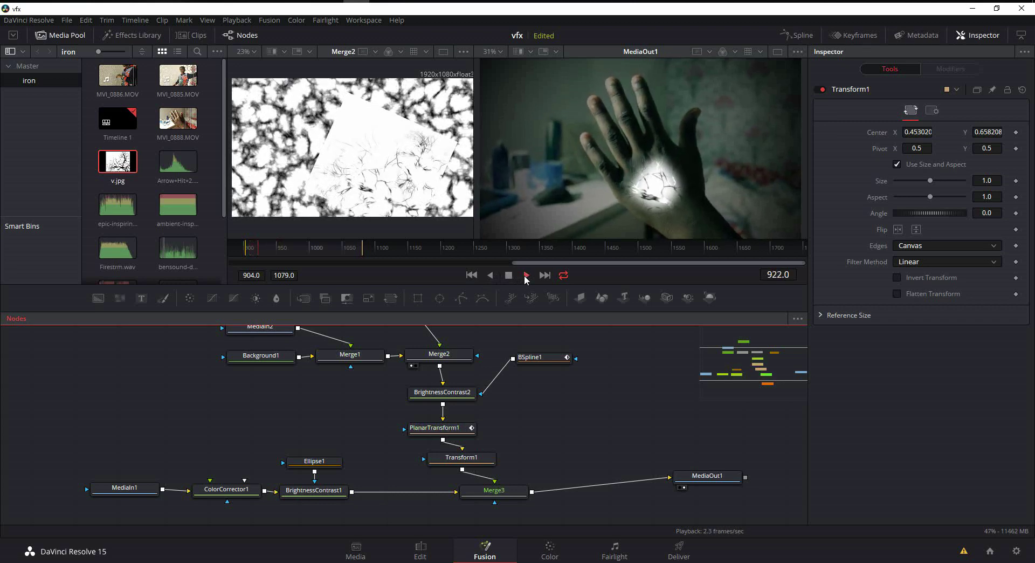
{"action": "left_click", "coordinate": [525, 275]}
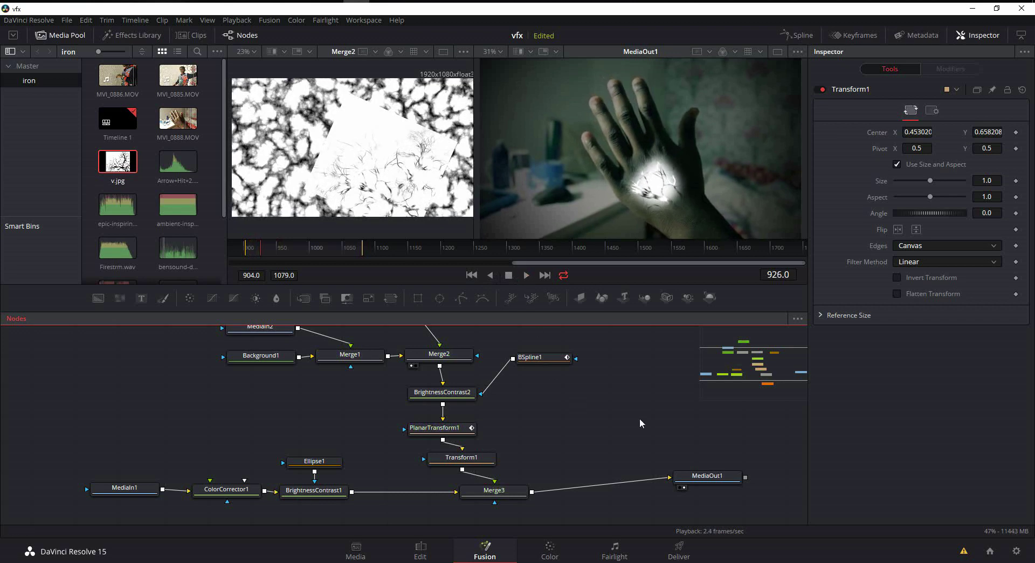
Step: Move the PlanarTransform1 and Transform1 nodes slightly up toward BrightnessContrast2
{"action": "scroll", "coordinate": [593, 410], "scroll_direction": "down", "scroll_amount": 2}
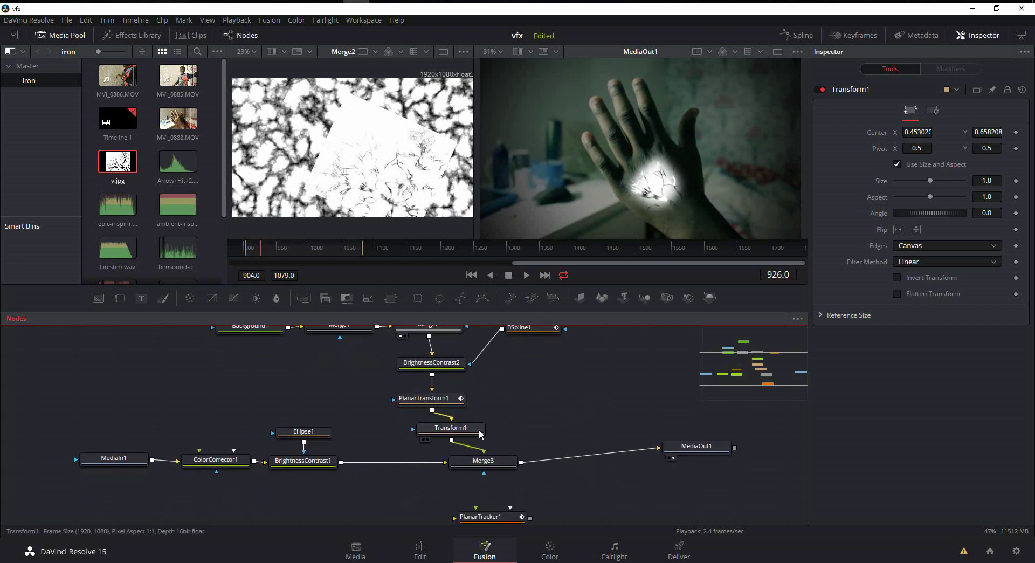
{"action": "scroll", "coordinate": [557, 419], "scroll_direction": "up", "scroll_amount": 1}
{"action": "left_click", "coordinate": [426, 407]}
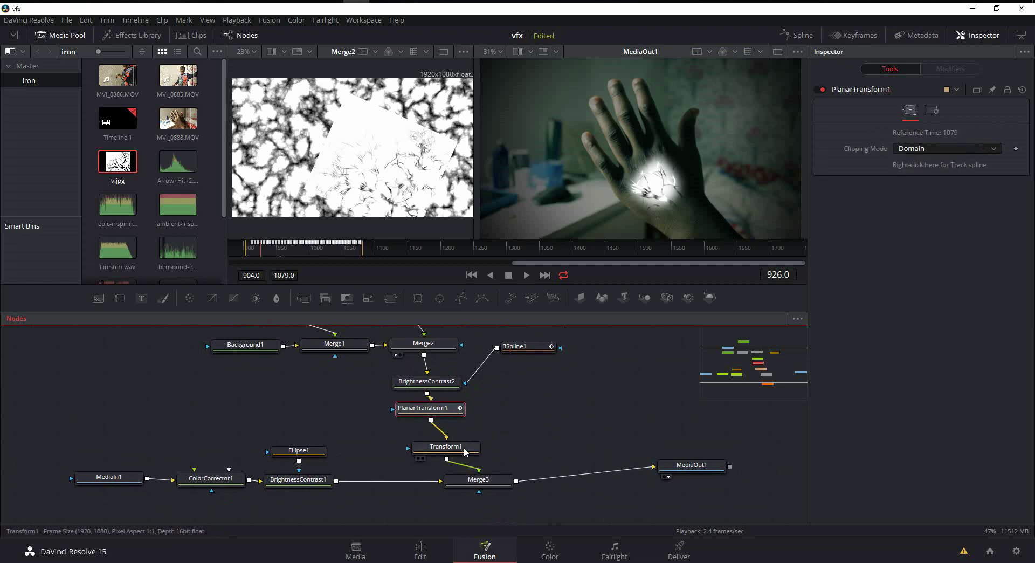
{"action": "left_click", "coordinate": [463, 443]}
Step: Set Merge3's Apply Mode to Color Dodge
{"action": "left_click", "coordinate": [497, 484]}
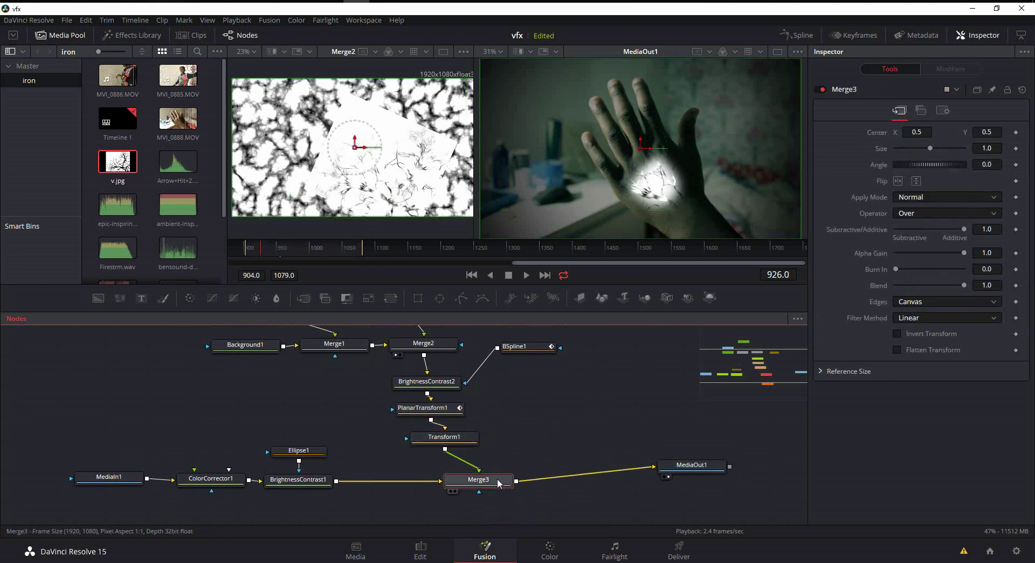
{"action": "left_click", "coordinate": [922, 199]}
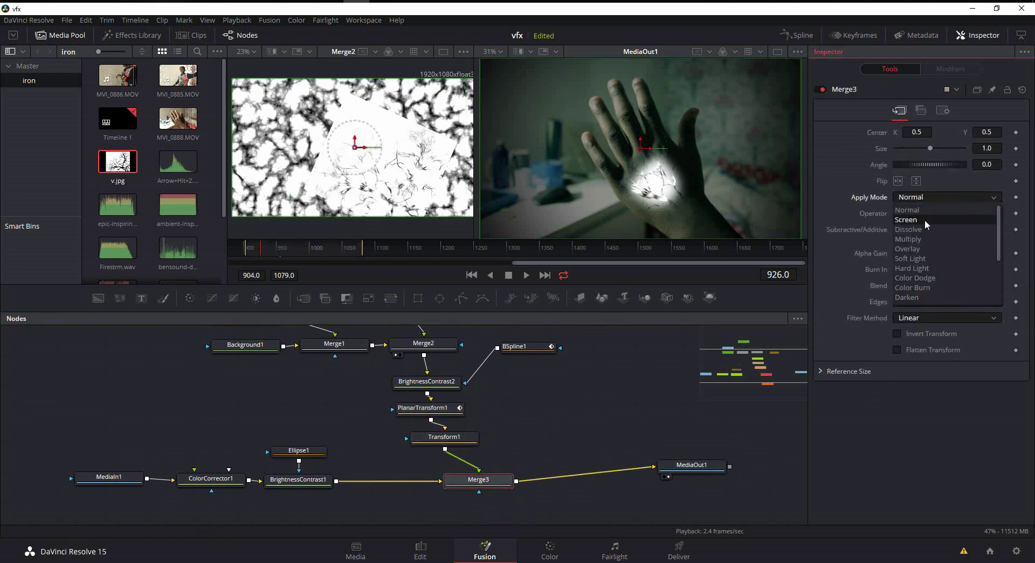
{"action": "left_click", "coordinate": [957, 268]}
{"action": "left_click", "coordinate": [953, 198]}
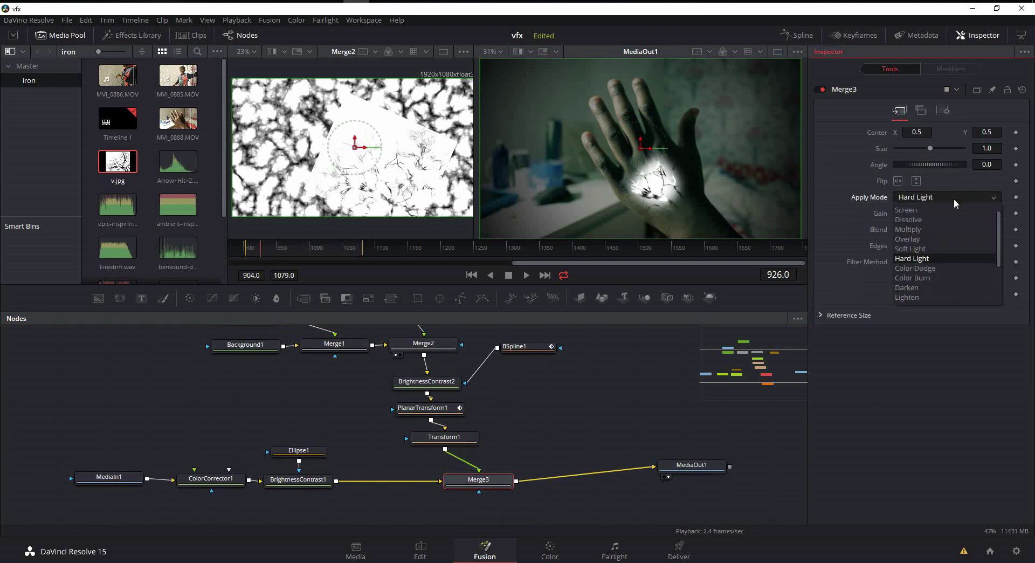
{"action": "left_click", "coordinate": [940, 239]}
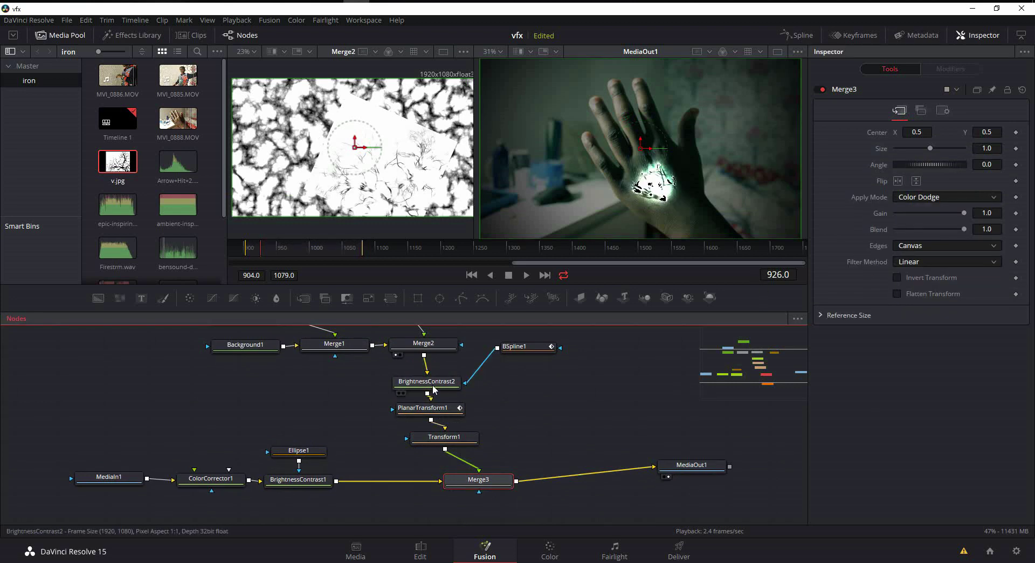
Step: Make room below BrightnessContrast2 and insert a new Color Corrector node between it and PlanarTransform1
{"action": "left_click_drag", "start_coordinate": [427, 381], "coordinate": [428, 373]}
{"action": "left_click", "coordinate": [436, 415]}
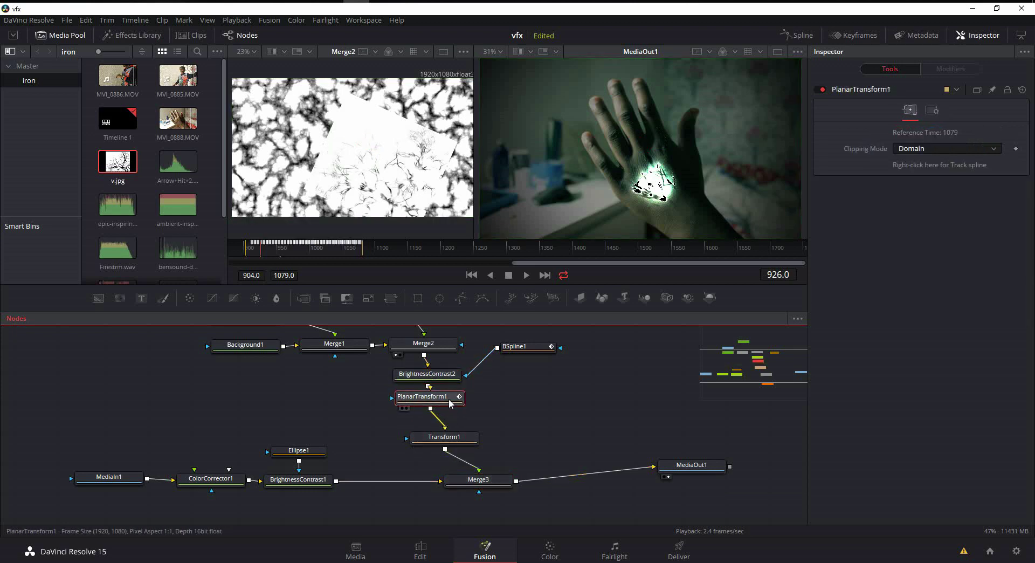
{"action": "left_click_drag", "start_coordinate": [437, 415], "coordinate": [443, 449]}
{"action": "left_click", "coordinate": [445, 376]}
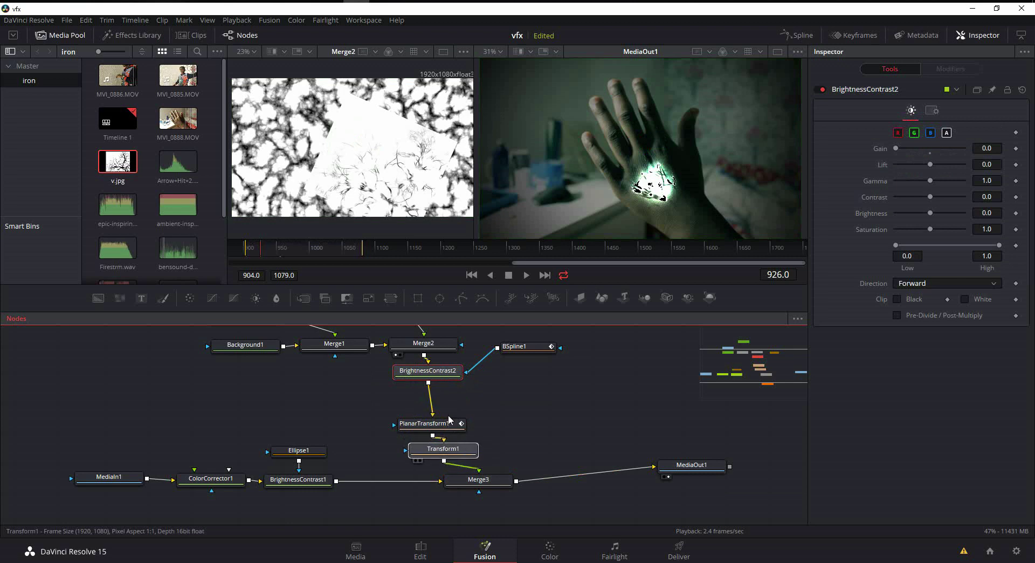
{"action": "left_click", "coordinate": [458, 373]}
{"action": "right_click", "coordinate": [533, 386]}
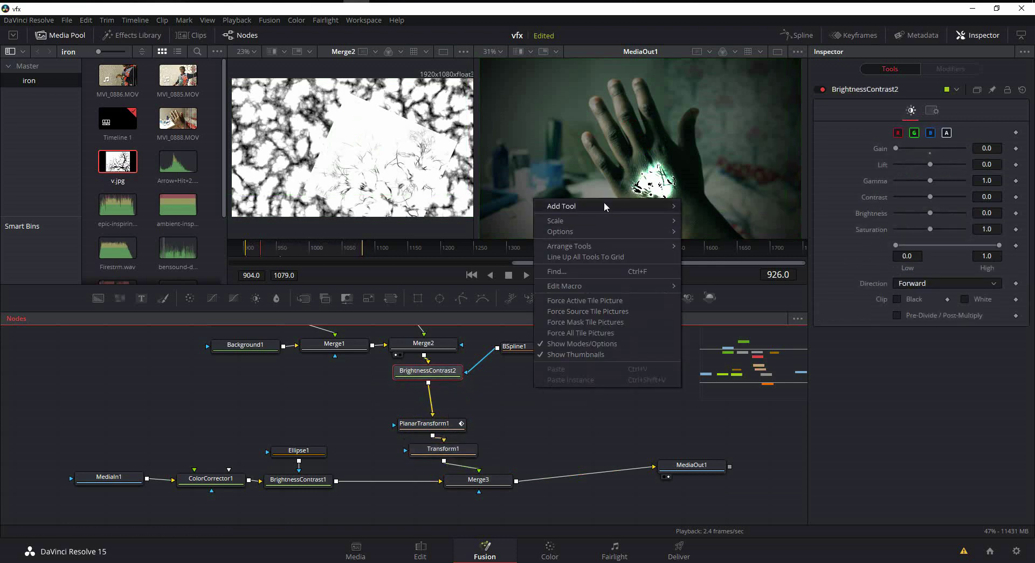
{"action": "mouse_move", "coordinate": [603, 205]}
{"action": "mouse_move", "coordinate": [749, 199]}
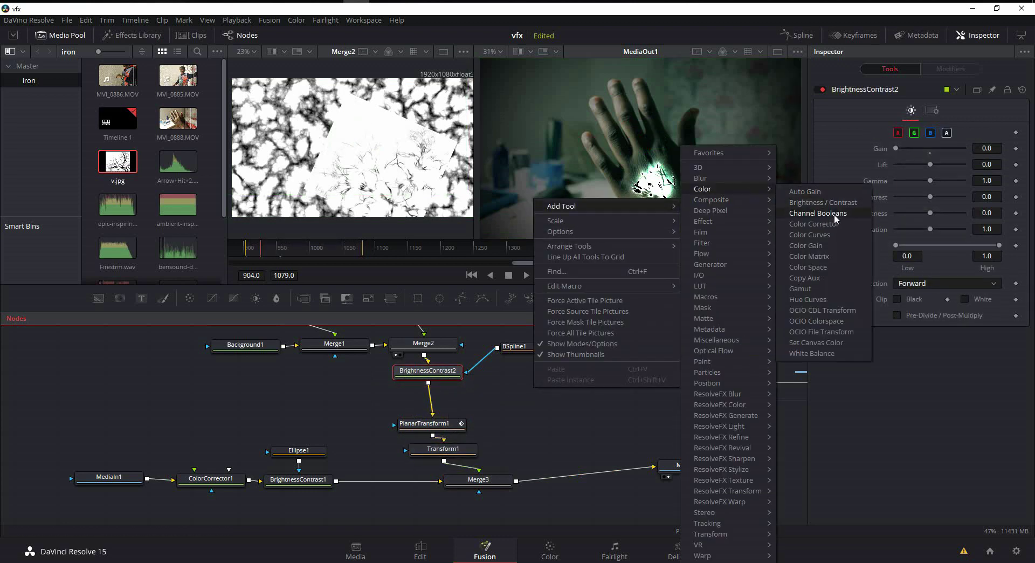
{"action": "left_click", "coordinate": [806, 221]}
{"action": "left_click_drag", "start_coordinate": [542, 391], "coordinate": [436, 406]}
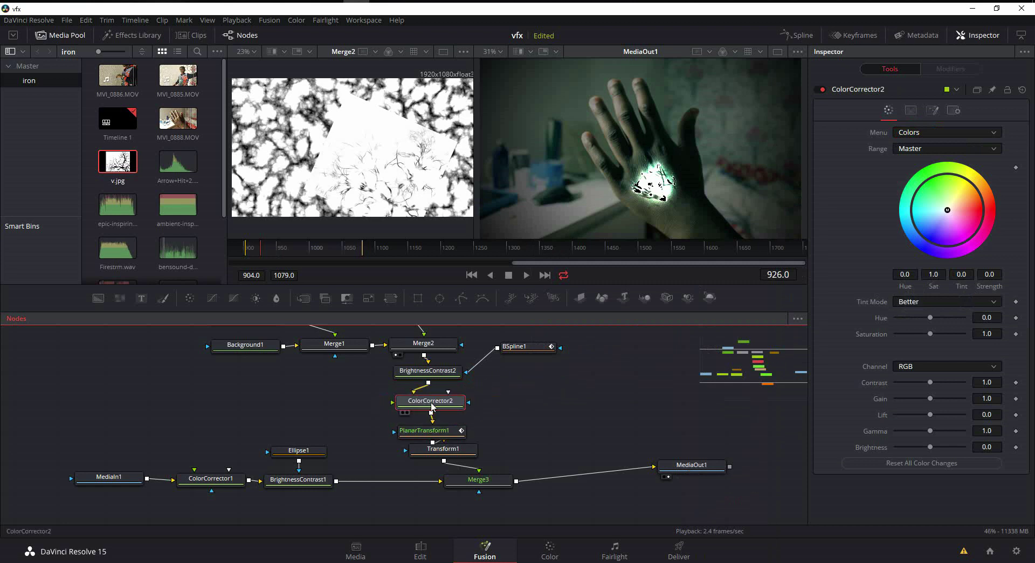
Step: Switch ColorCorrector2 from its Colors controls to Levels, keeping the Master range
{"action": "left_click", "coordinate": [933, 149]}
{"action": "left_click", "coordinate": [924, 158]}
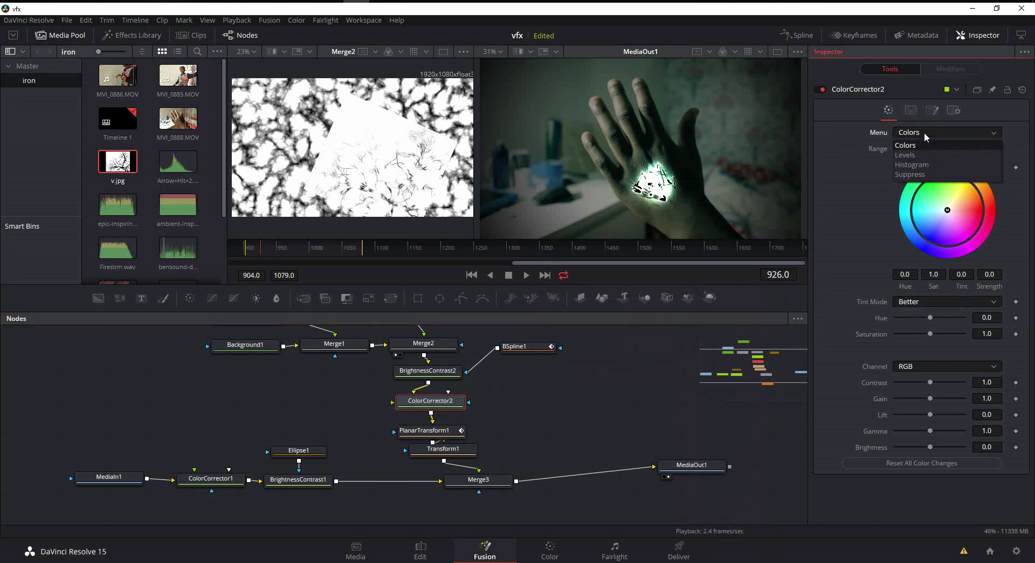
{"action": "left_click", "coordinate": [933, 133]}
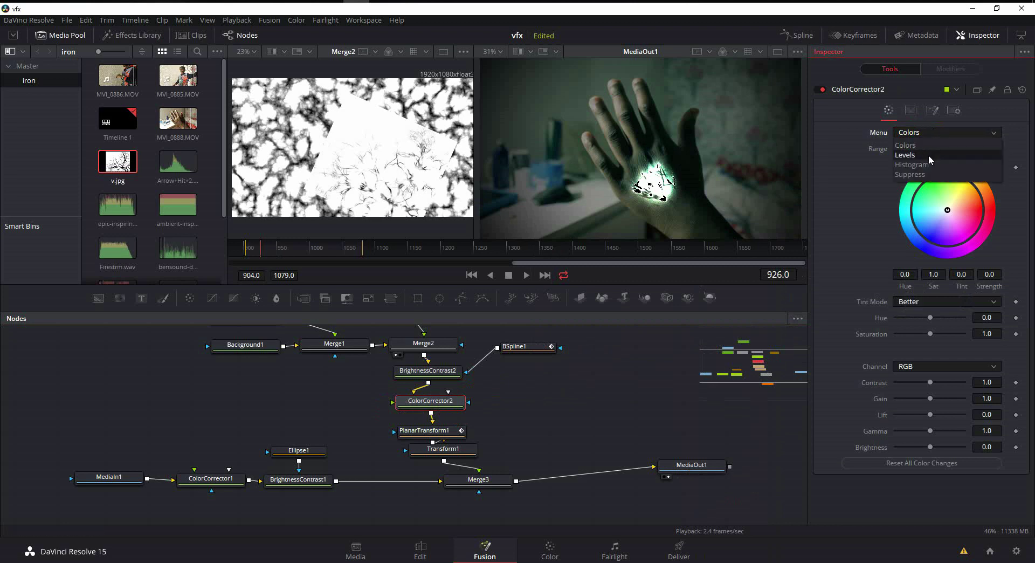
{"action": "left_click", "coordinate": [929, 155]}
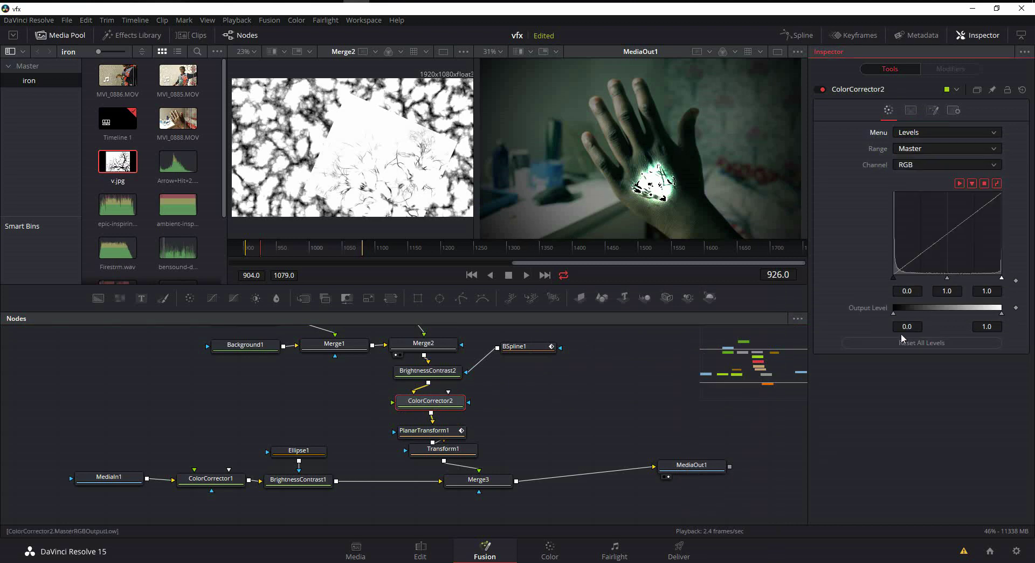
Step: Set ColorCorrector2's levels midpoint to about 0.47 for the Red channel and about 1.07 for the Green channel
{"action": "left_click", "coordinate": [945, 166]}
{"action": "left_click", "coordinate": [926, 185]}
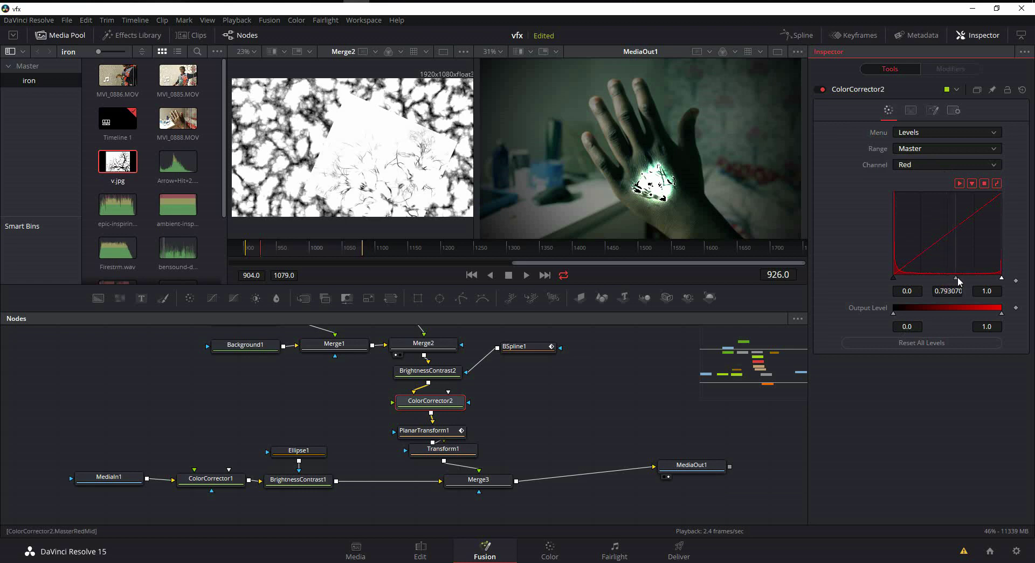
{"action": "left_click_drag", "start_coordinate": [957, 278], "coordinate": [980, 277]}
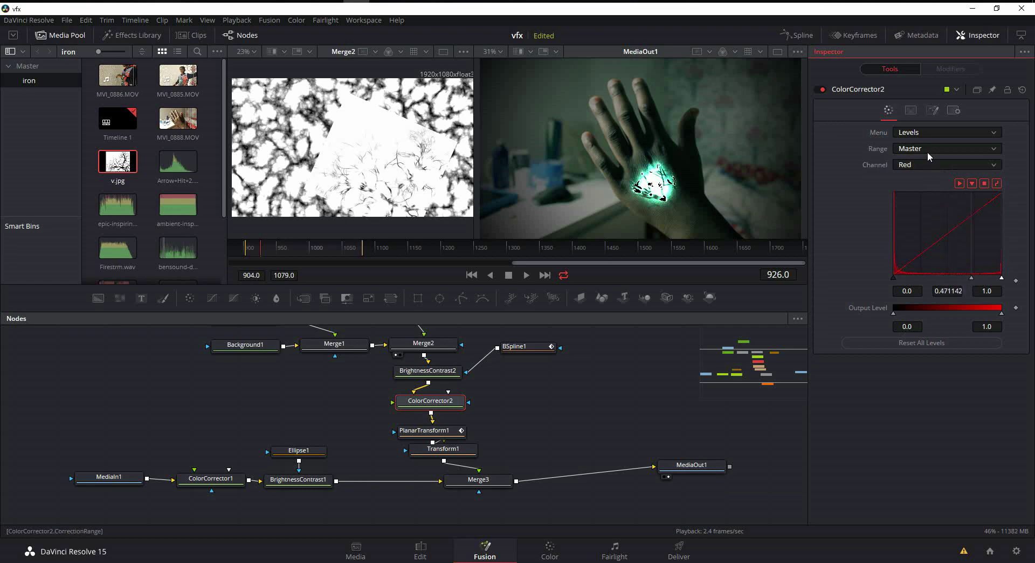
{"action": "left_click", "coordinate": [936, 166]}
{"action": "left_click", "coordinate": [929, 198]}
{"action": "left_click_drag", "start_coordinate": [947, 277], "coordinate": [881, 282]}
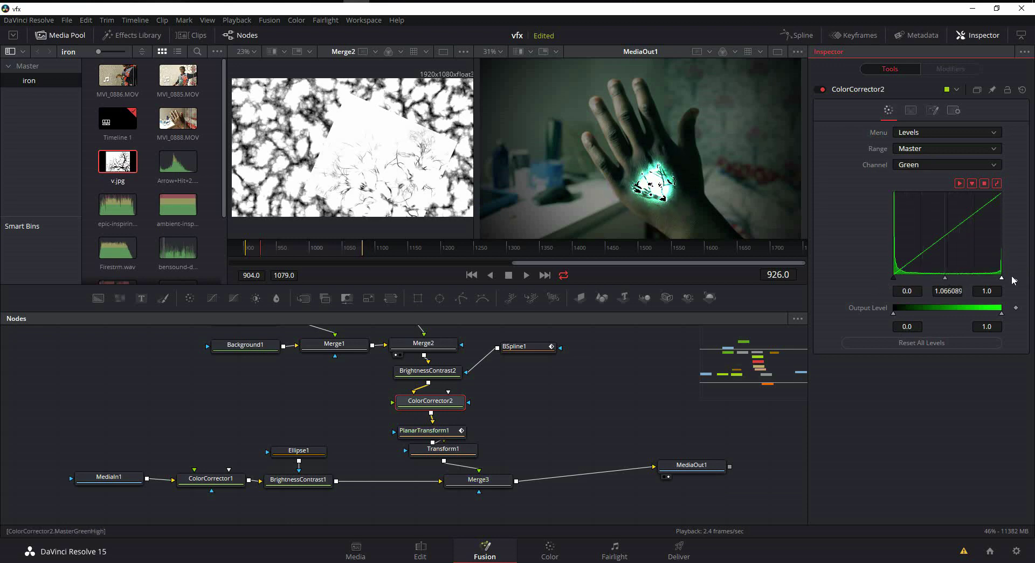
{"action": "mouse_move", "coordinate": [1002, 278]}
{"action": "left_mouse_down"}
{"action": "mouse_move", "coordinate": [972, 279]}
{"action": "mouse_move", "coordinate": [1004, 281]}
{"action": "left_mouse_up"}
Step: Lower Merge3's Gain to 0.701 and shift the PlanarTransform1 node slightly up
{"action": "left_click", "coordinate": [497, 481]}
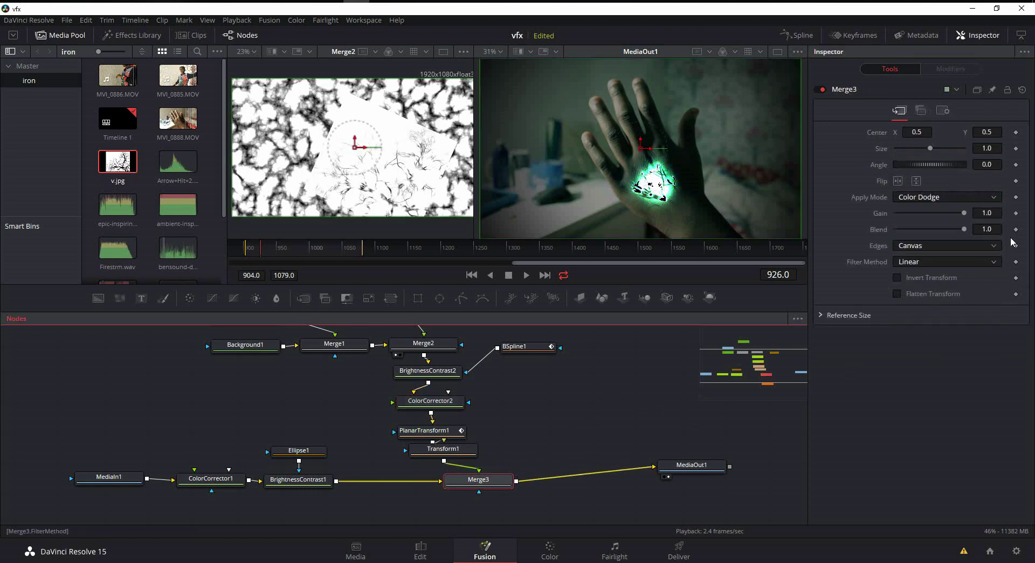
{"action": "left_click_drag", "start_coordinate": [965, 212], "coordinate": [944, 214]}
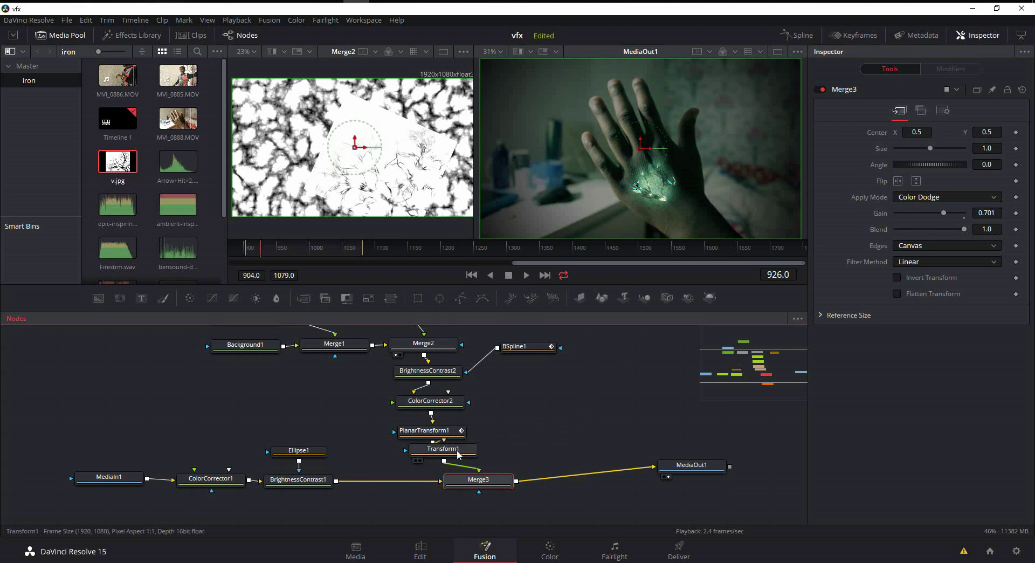
{"action": "mouse_move", "coordinate": [430, 432]}
{"action": "left_mouse_down"}
{"action": "mouse_move", "coordinate": [430, 441]}
{"action": "mouse_move", "coordinate": [430, 426]}
{"action": "left_mouse_up"}
Step: Set the Red channel's levels midpoint in ColorCorrector2 to about 2.07
{"action": "left_click", "coordinate": [431, 401]}
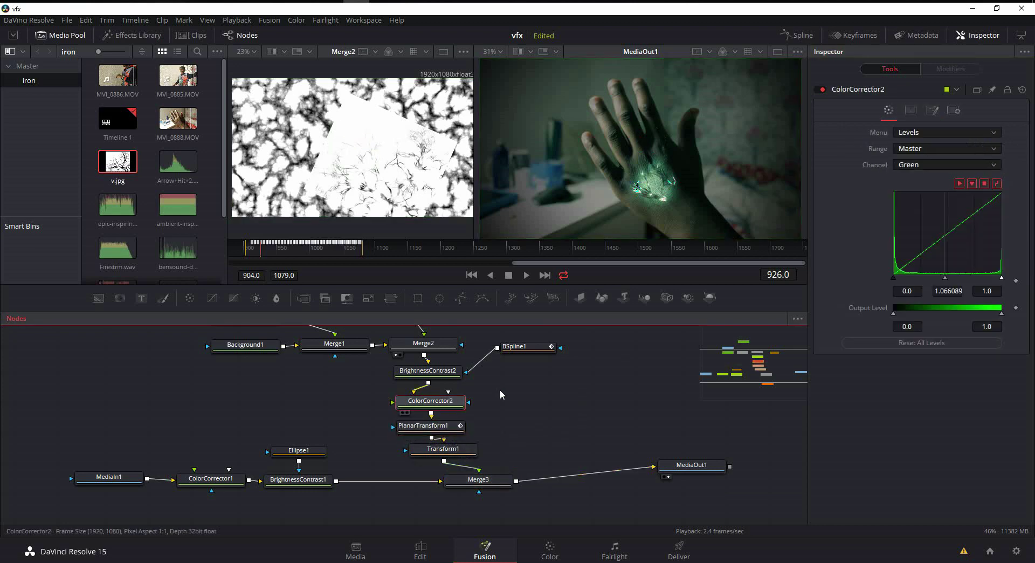
{"action": "left_click", "coordinate": [949, 166]}
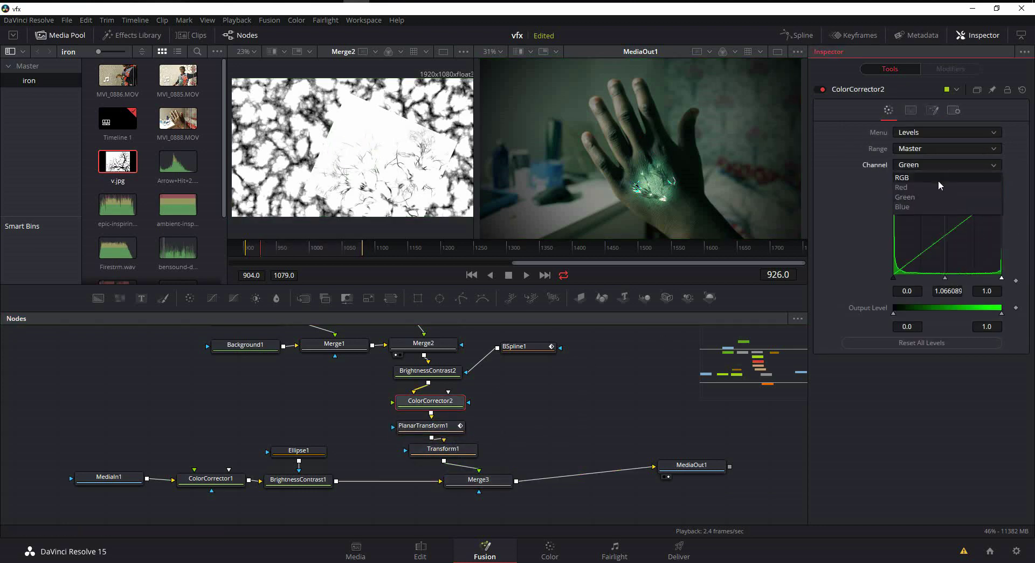
{"action": "left_click", "coordinate": [938, 178]}
{"action": "left_click", "coordinate": [932, 164]}
{"action": "left_click", "coordinate": [932, 185]}
{"action": "left_click_drag", "start_coordinate": [947, 278], "coordinate": [988, 279]}
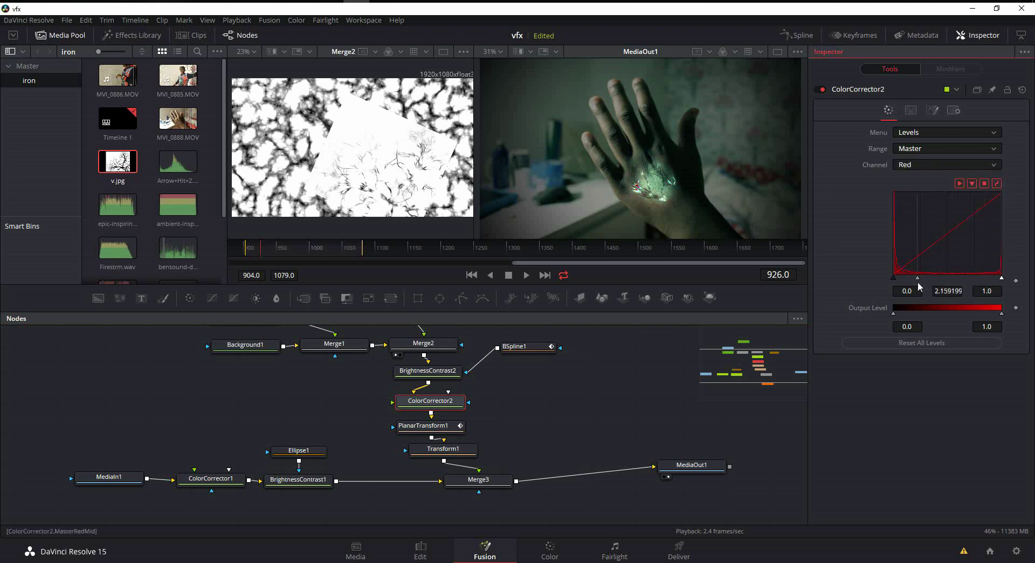
{"action": "left_click_drag", "start_coordinate": [918, 282], "coordinate": [915, 284]}
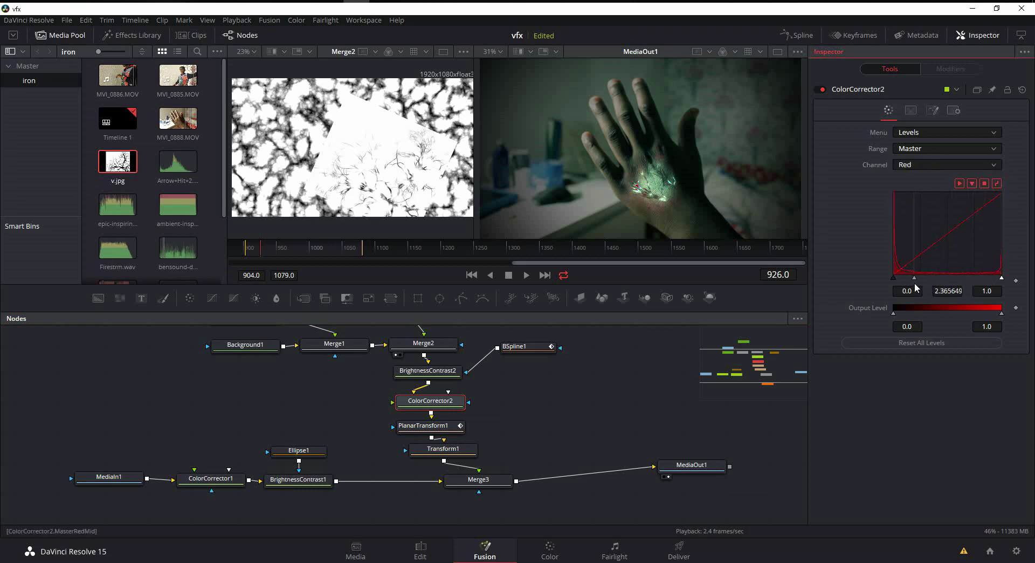
Step: Set ColorCorrector2's levels midpoint to about 1.72 for the Green channel and about 0.54 for the Blue channel
{"action": "left_click", "coordinate": [941, 165]}
{"action": "left_click", "coordinate": [933, 199]}
{"action": "mouse_move", "coordinate": [944, 278]}
{"action": "left_mouse_down"}
{"action": "mouse_move", "coordinate": [966, 277]}
{"action": "mouse_move", "coordinate": [926, 282]}
{"action": "left_mouse_up"}
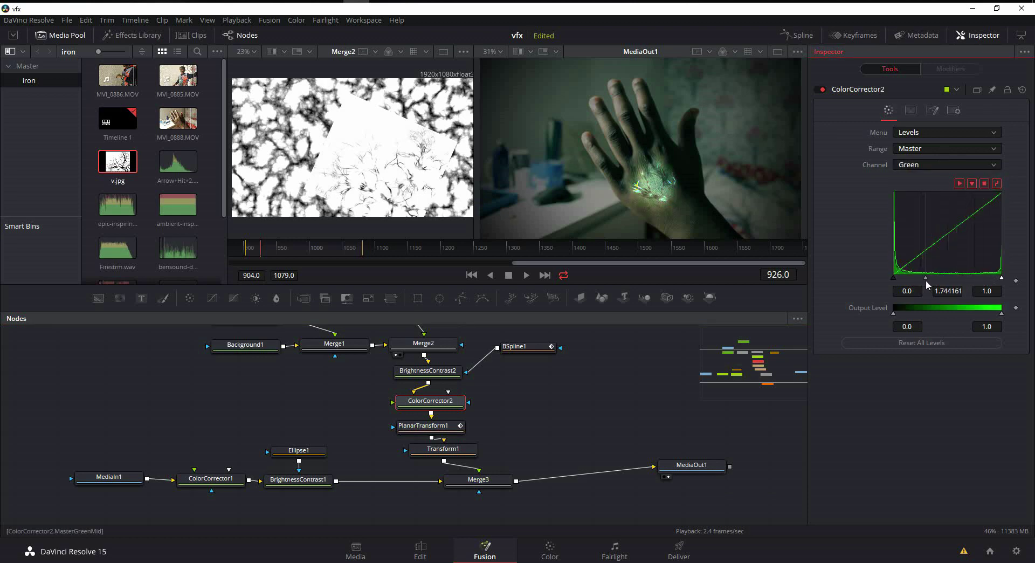
{"action": "left_click", "coordinate": [954, 165]}
{"action": "left_click", "coordinate": [931, 209]}
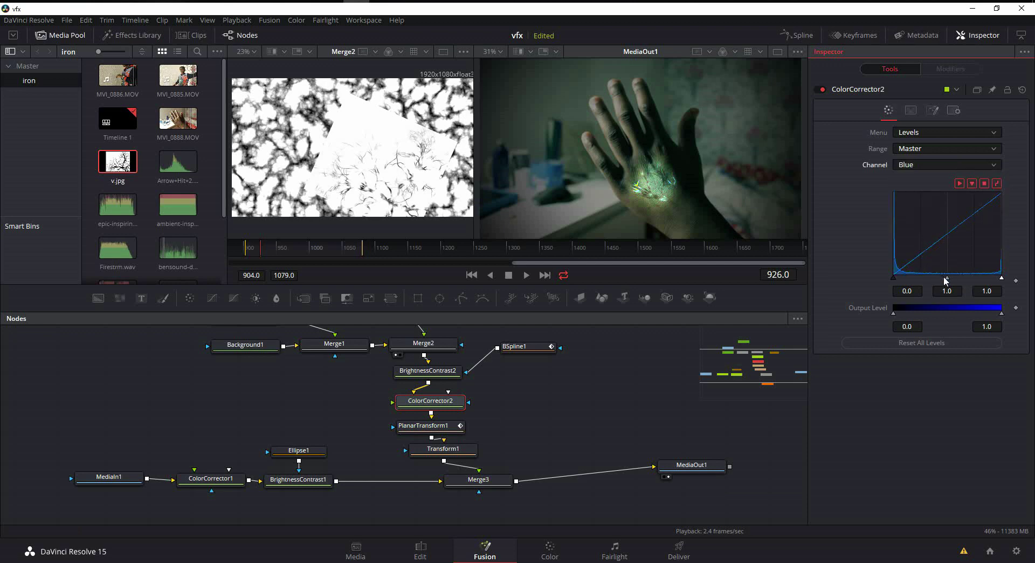
{"action": "left_click_drag", "start_coordinate": [945, 279], "coordinate": [986, 278]}
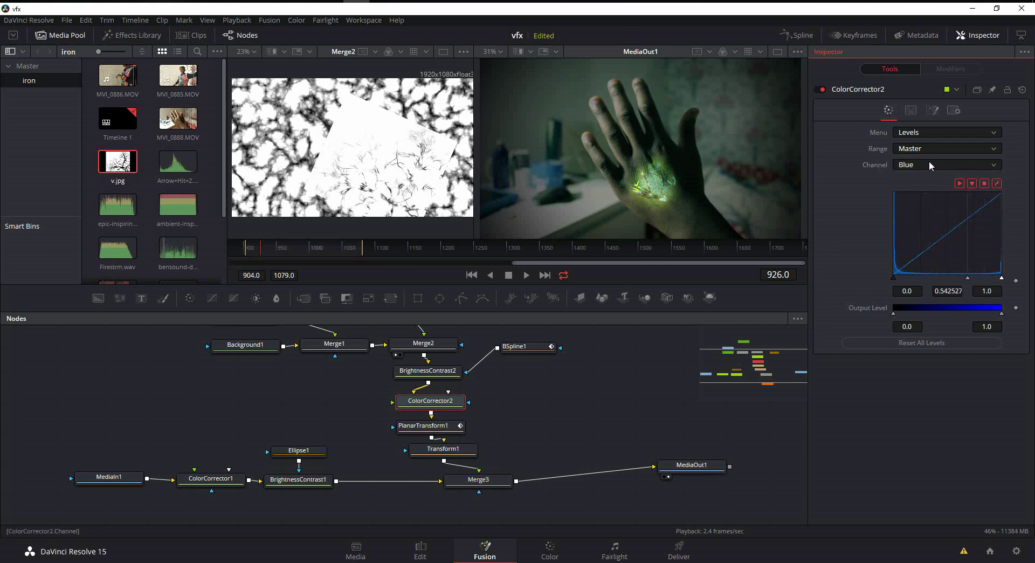
Step: Lower the Red channel's high input level in ColorCorrector2 to 0.662
{"action": "left_click", "coordinate": [945, 132]}
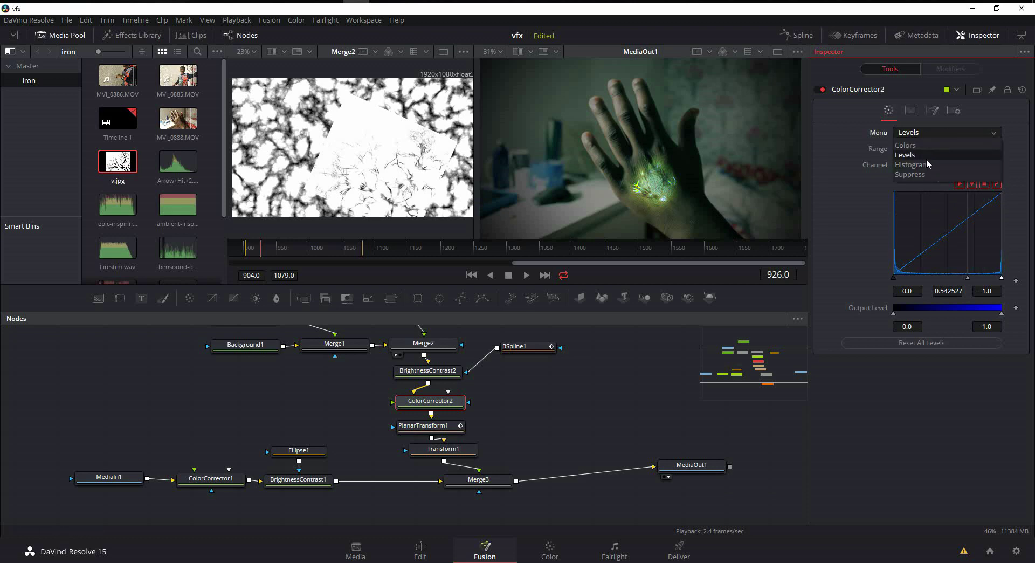
{"action": "left_click", "coordinate": [929, 158]}
{"action": "left_click", "coordinate": [967, 165]}
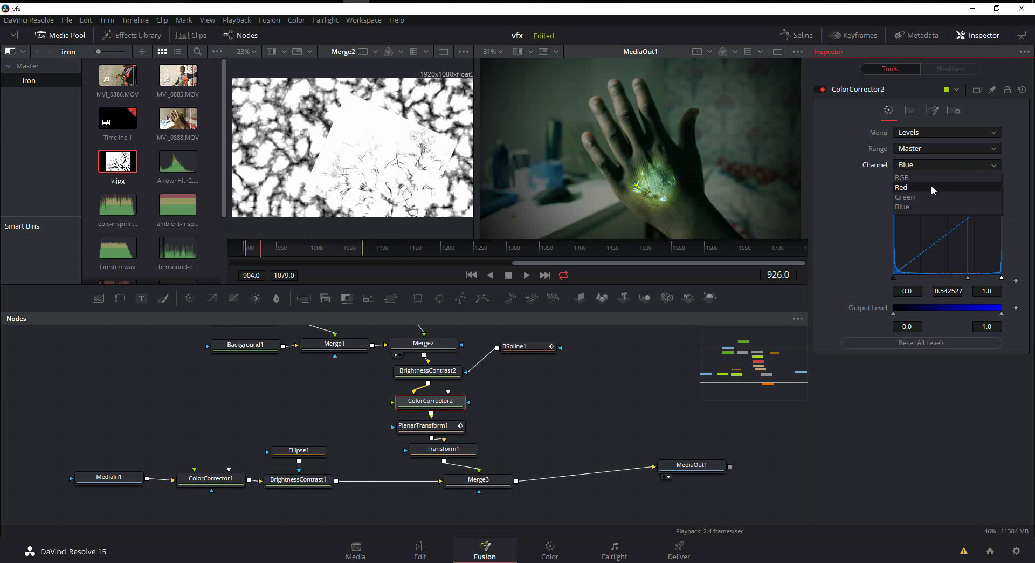
{"action": "left_click", "coordinate": [932, 187]}
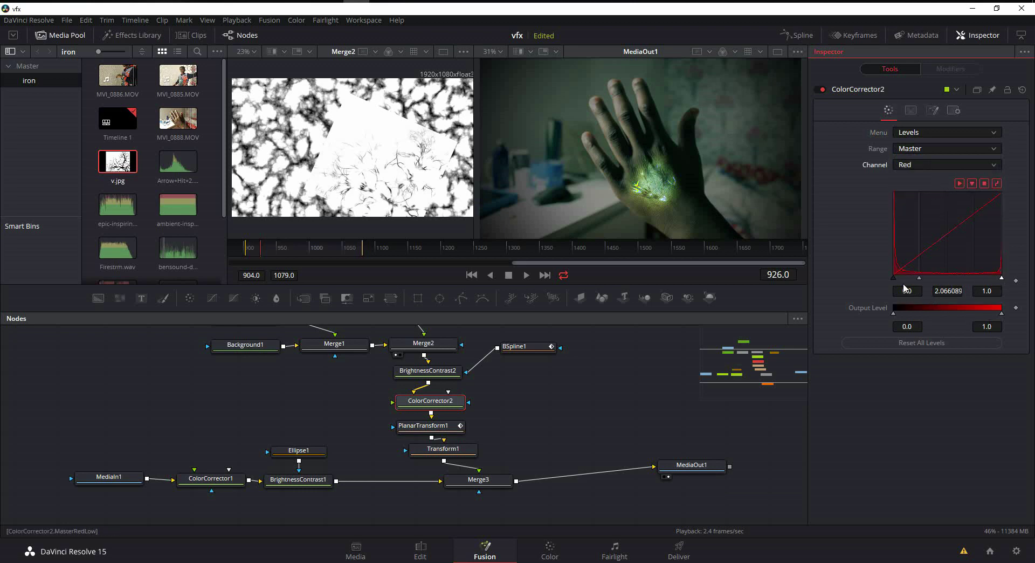
{"action": "left_click_drag", "start_coordinate": [893, 278], "coordinate": [910, 279]}
{"action": "mouse_move", "coordinate": [1001, 279]}
{"action": "left_mouse_down"}
{"action": "mouse_move", "coordinate": [954, 279]}
{"action": "mouse_move", "coordinate": [965, 279]}
{"action": "left_mouse_up"}
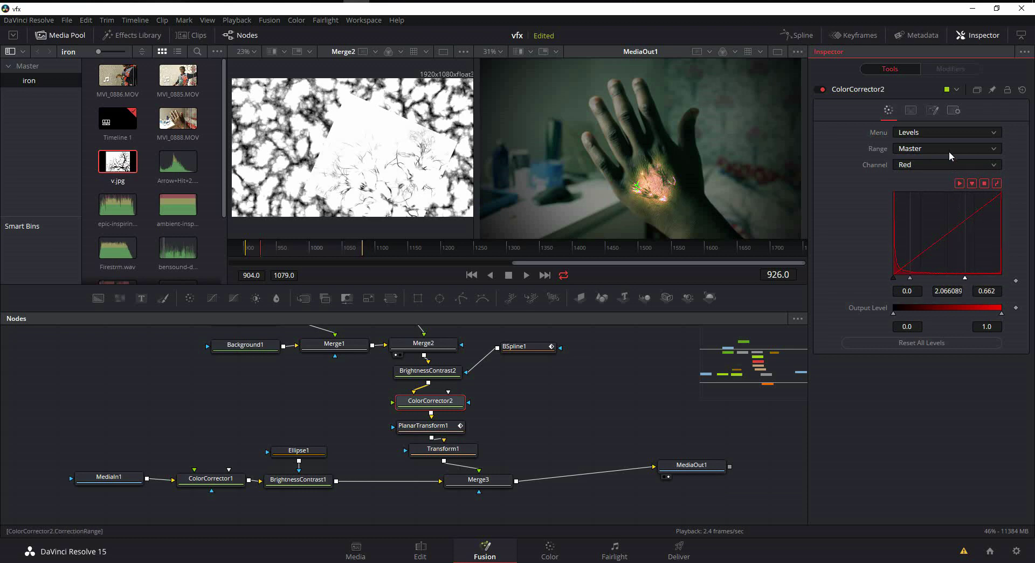
Step: Set the Green channel's levels midpoint in ColorCorrector2 to about 1.68 and its high input level to 0.866, checking the glow at frame 1012
{"action": "left_click", "coordinate": [954, 167]}
{"action": "left_click", "coordinate": [937, 196]}
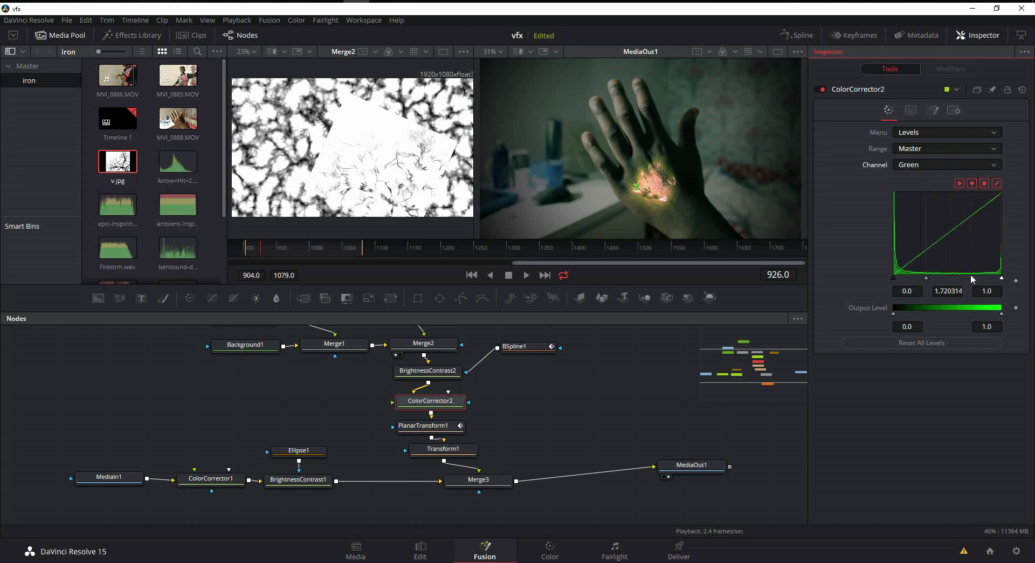
{"action": "left_click_drag", "start_coordinate": [1001, 279], "coordinate": [983, 278]}
{"action": "left_click_drag", "start_coordinate": [920, 278], "coordinate": [987, 285]}
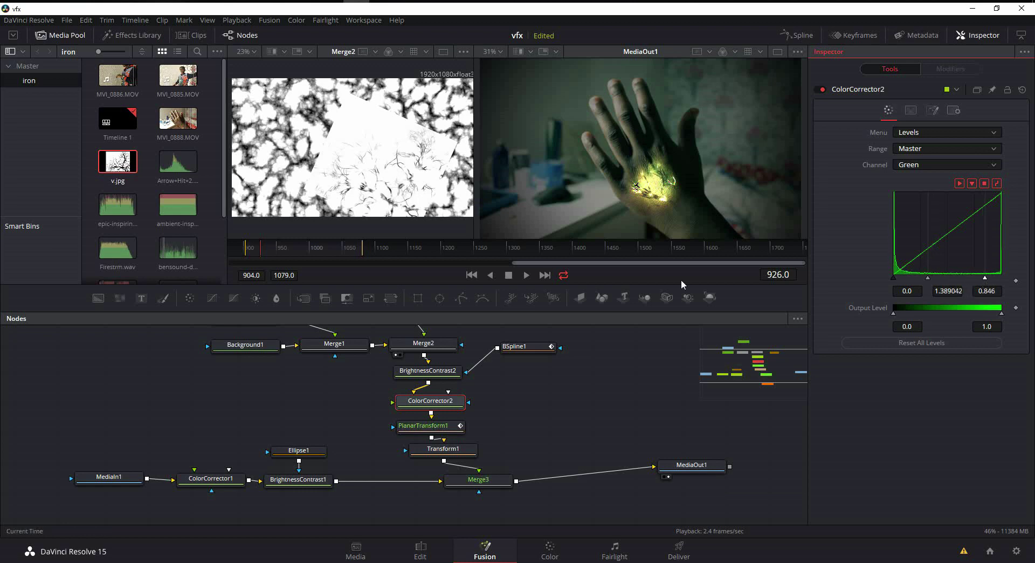
{"action": "left_click", "coordinate": [330, 247]}
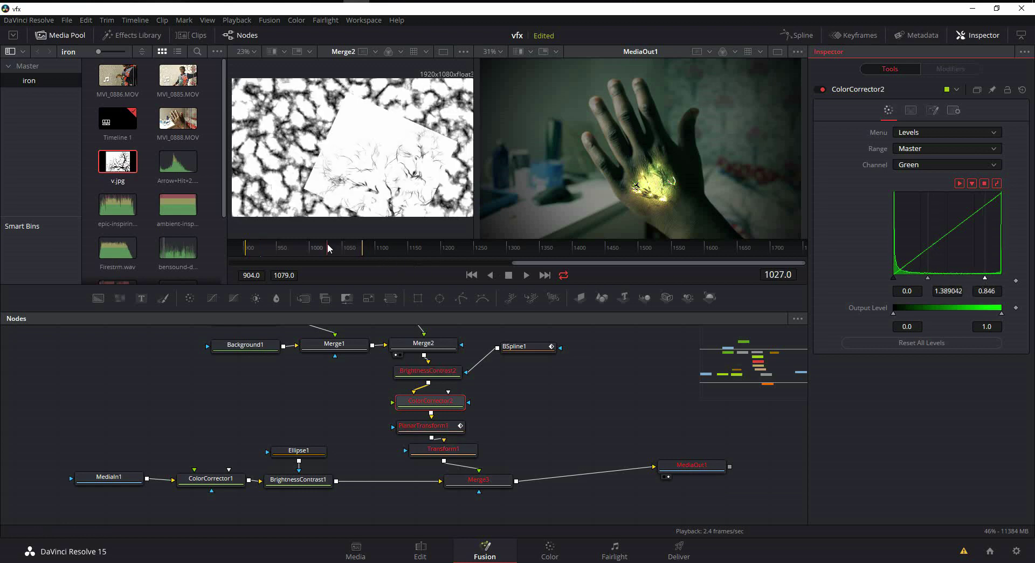
{"action": "left_click", "coordinate": [339, 246]}
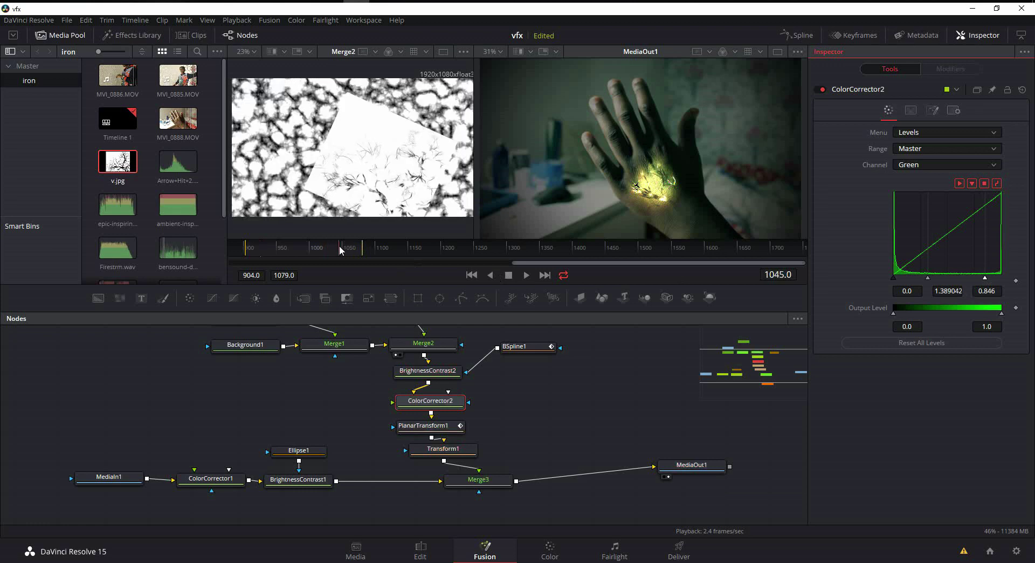
{"action": "left_click", "coordinate": [319, 247]}
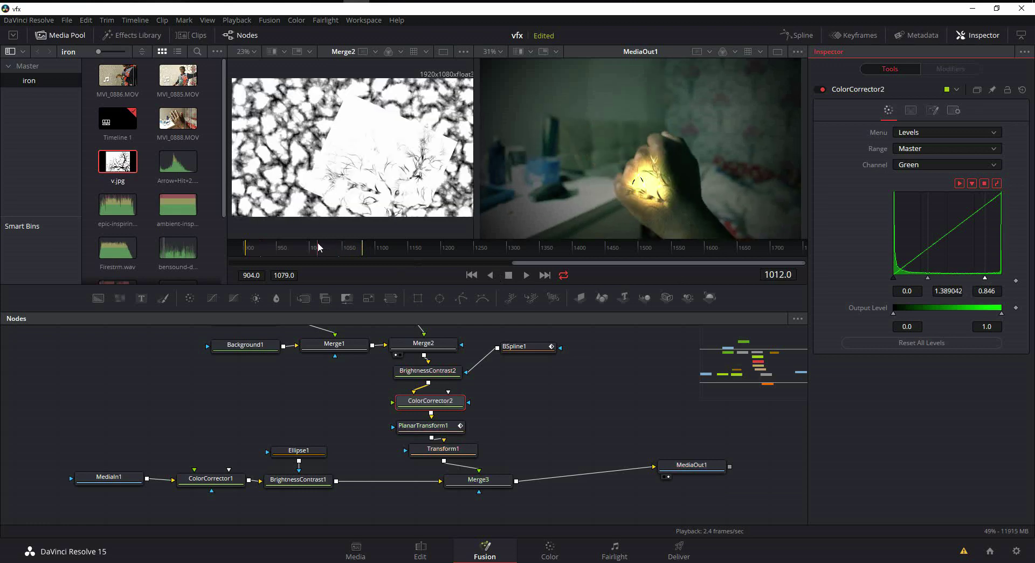
{"action": "left_click_drag", "start_coordinate": [928, 277], "coordinate": [987, 282]}
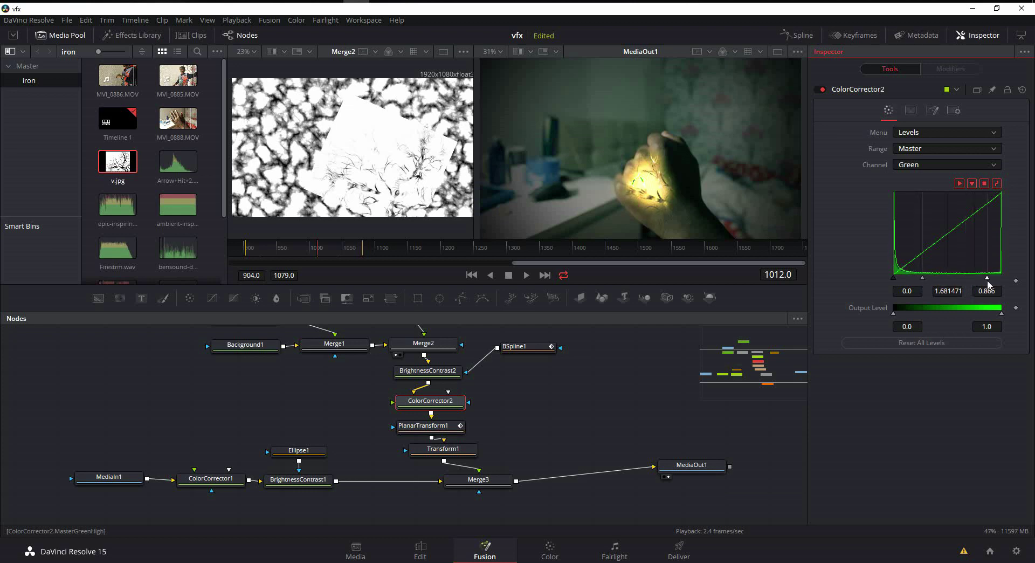
Step: Lower the Red channel's high input level in ColorCorrector2 to 0.542
{"action": "left_click", "coordinate": [925, 161]}
{"action": "left_click", "coordinate": [923, 187]}
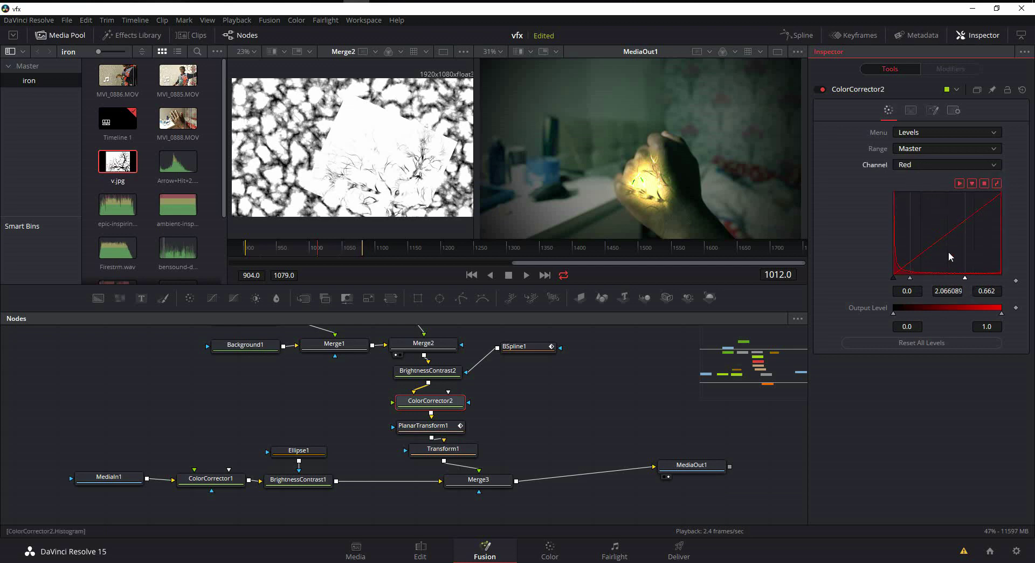
{"action": "mouse_move", "coordinate": [966, 281]}
{"action": "left_mouse_down"}
{"action": "mouse_move", "coordinate": [942, 282]}
{"action": "mouse_move", "coordinate": [952, 284]}
{"action": "left_mouse_up"}
Step: Lower Merge3's Gain to 0.622
{"action": "left_click", "coordinate": [479, 480]}
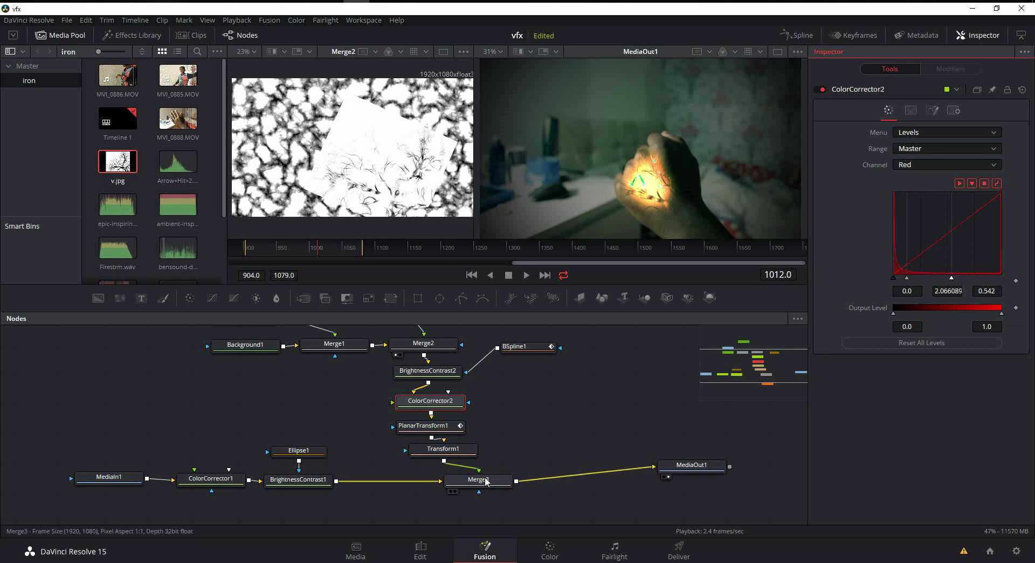
{"action": "mouse_move", "coordinate": [939, 215]}
{"action": "left_mouse_down"}
{"action": "mouse_move", "coordinate": [927, 215]}
{"action": "mouse_move", "coordinate": [940, 216]}
{"action": "left_mouse_up"}
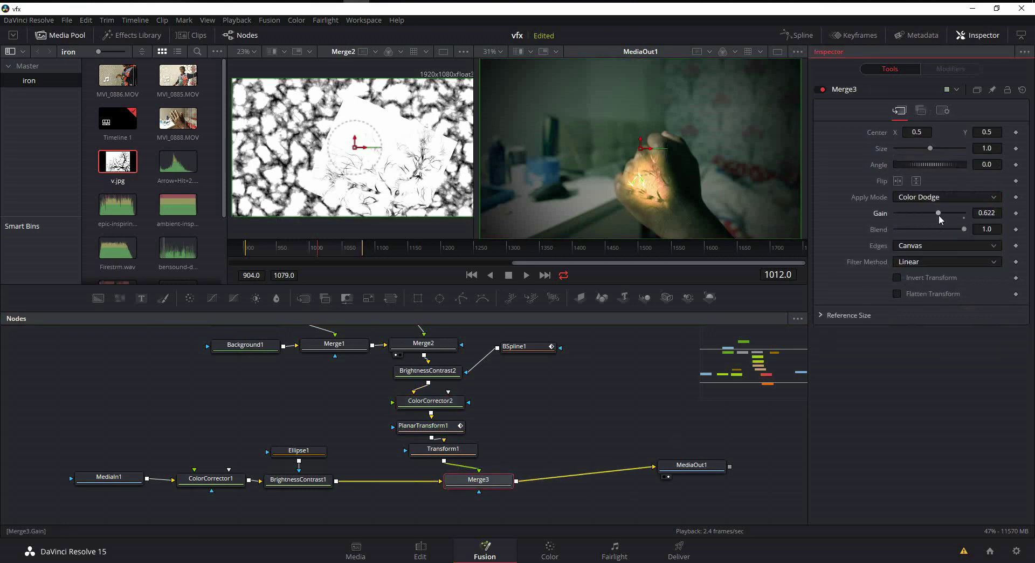
{"action": "left_click", "coordinate": [584, 417]}
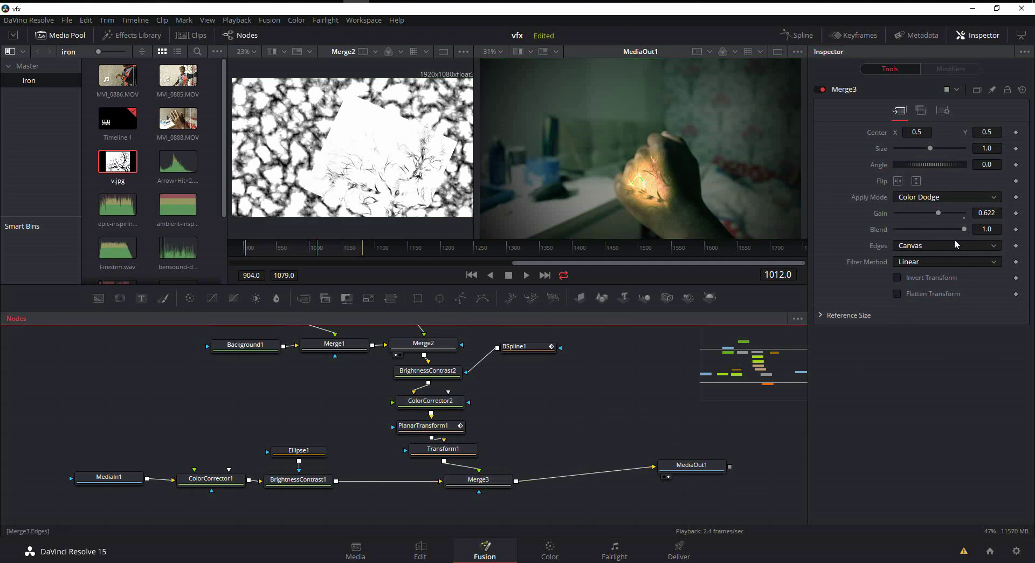
{"action": "left_click", "coordinate": [964, 197]}
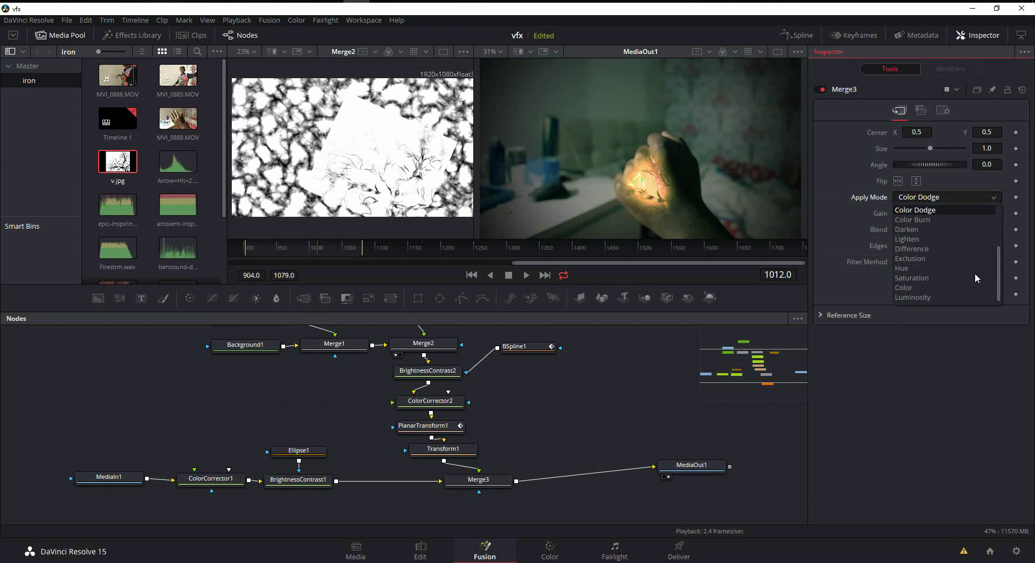
{"action": "scroll", "coordinate": [974, 273], "scroll_direction": "down", "scroll_amount": 2}
{"action": "left_click", "coordinate": [919, 464]}
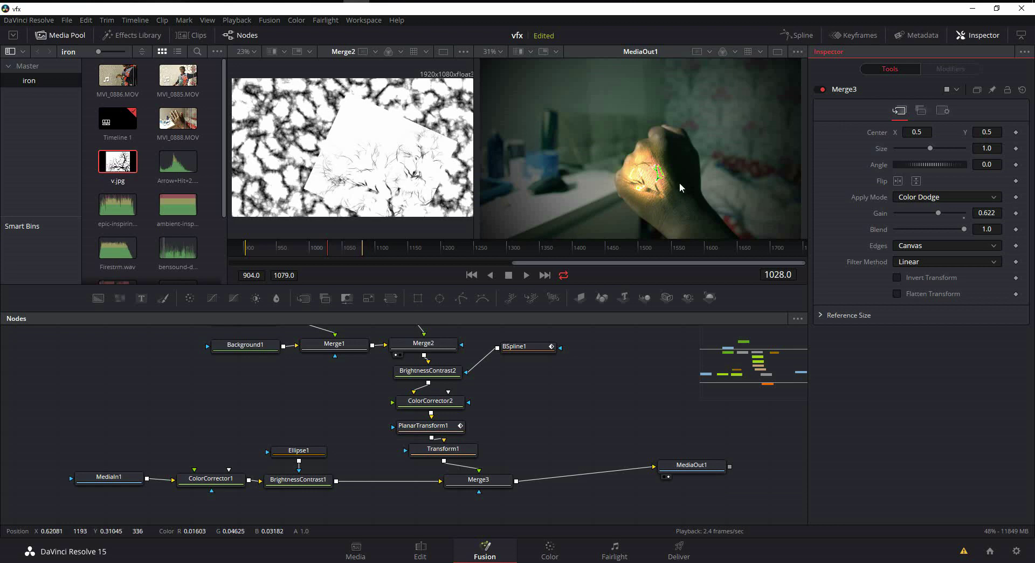
Step: Move the vein branch nodes up in the node graph, placing Transform1 directly below PlanarTransform1
{"action": "scroll", "coordinate": [666, 195], "scroll_direction": "up", "scroll_amount": 2}
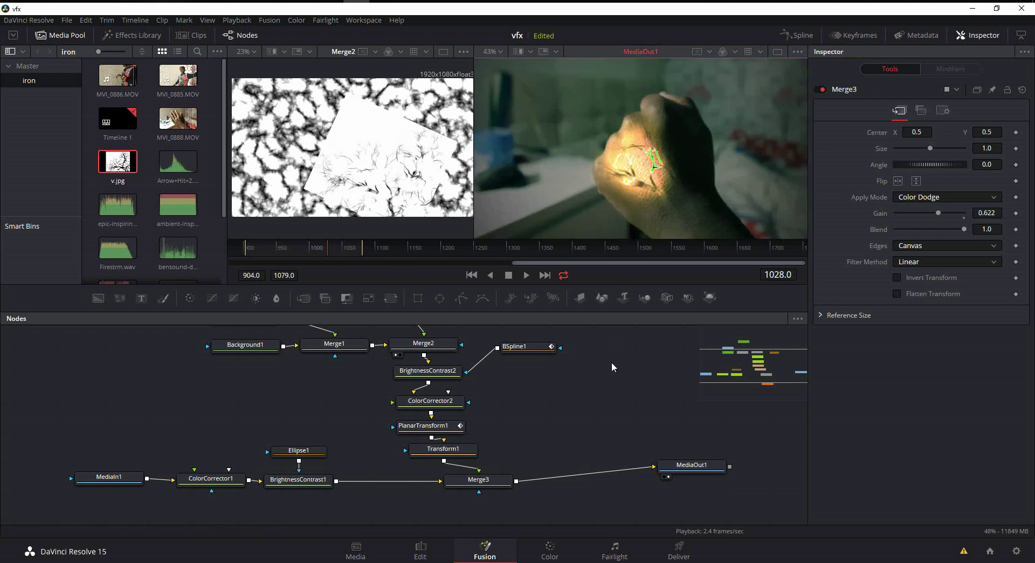
{"action": "scroll", "coordinate": [604, 453], "scroll_direction": "up", "scroll_amount": 5}
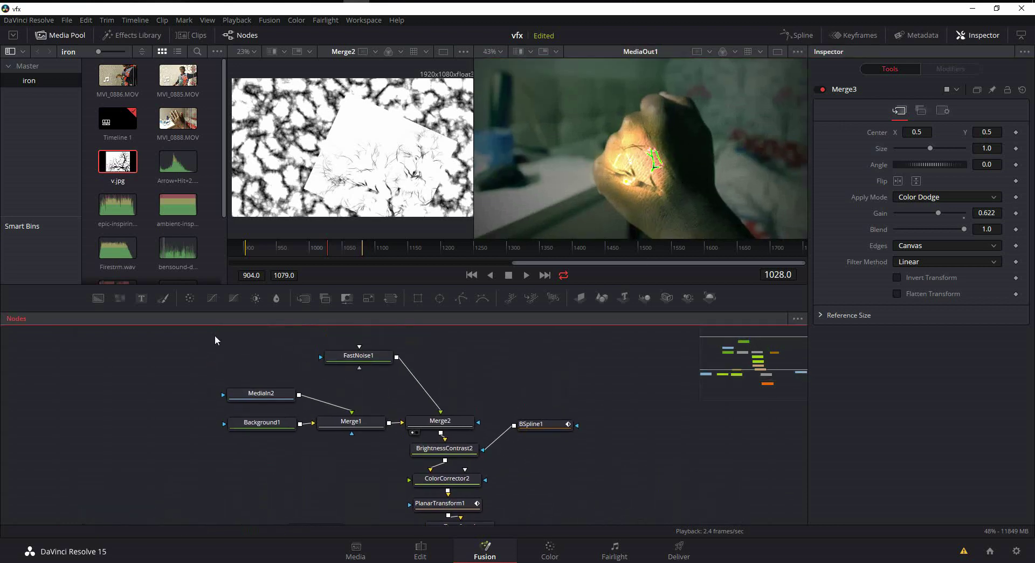
{"action": "left_click_drag", "start_coordinate": [210, 333], "coordinate": [556, 454]}
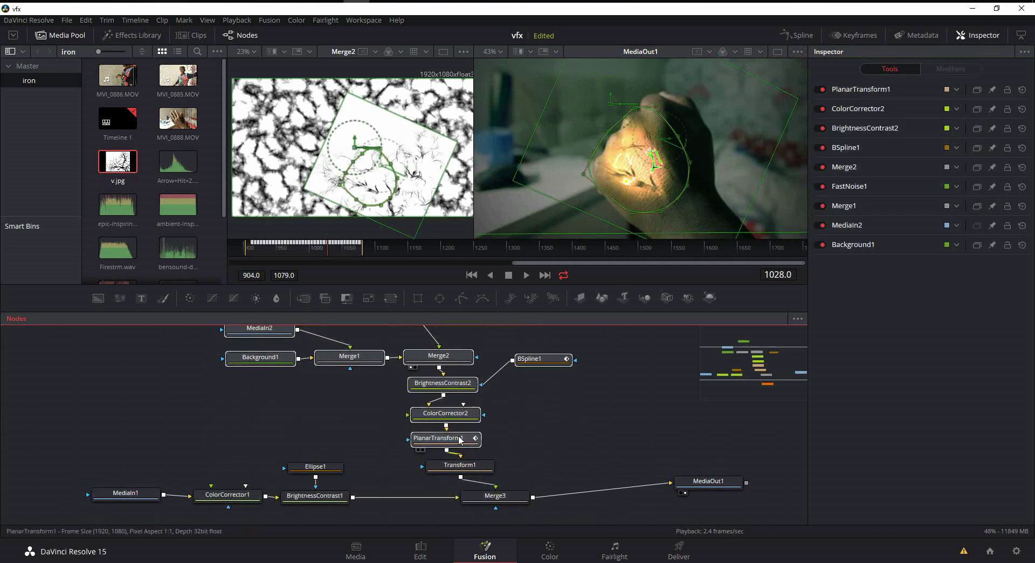
{"action": "left_click_drag", "start_coordinate": [447, 442], "coordinate": [452, 381]}
{"action": "left_click_drag", "start_coordinate": [480, 467], "coordinate": [459, 424]}
{"action": "scroll", "coordinate": [600, 456], "scroll_direction": "up", "scroll_amount": 4}
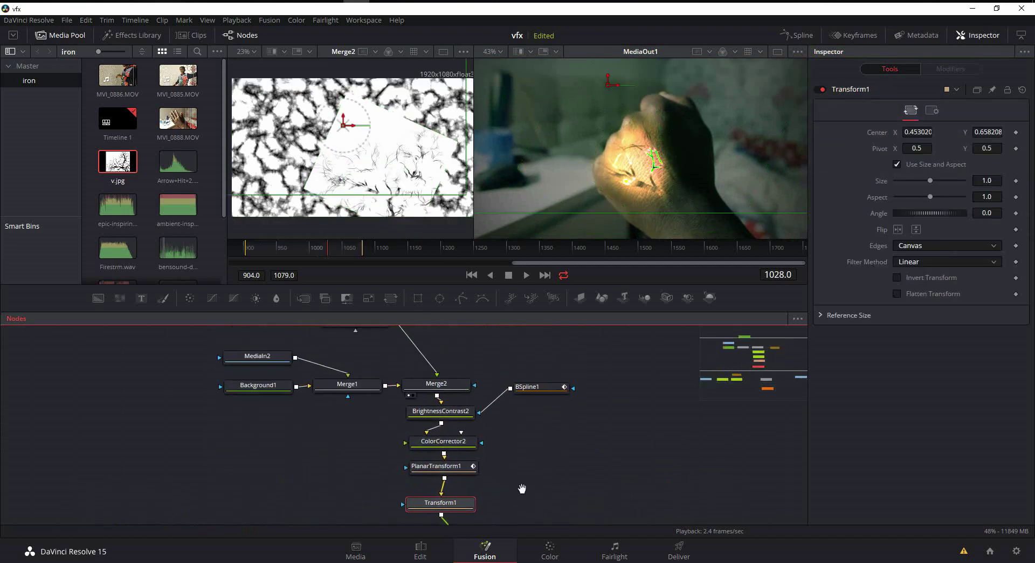
Step: Space out the mask nodes by moving ColorCorrector2 down toward PlanarTransform1 and BSpline1 farther from BrightnessContrast2
{"action": "left_click", "coordinate": [526, 396]}
{"action": "scroll", "coordinate": [555, 483], "scroll_direction": "down", "scroll_amount": 3}
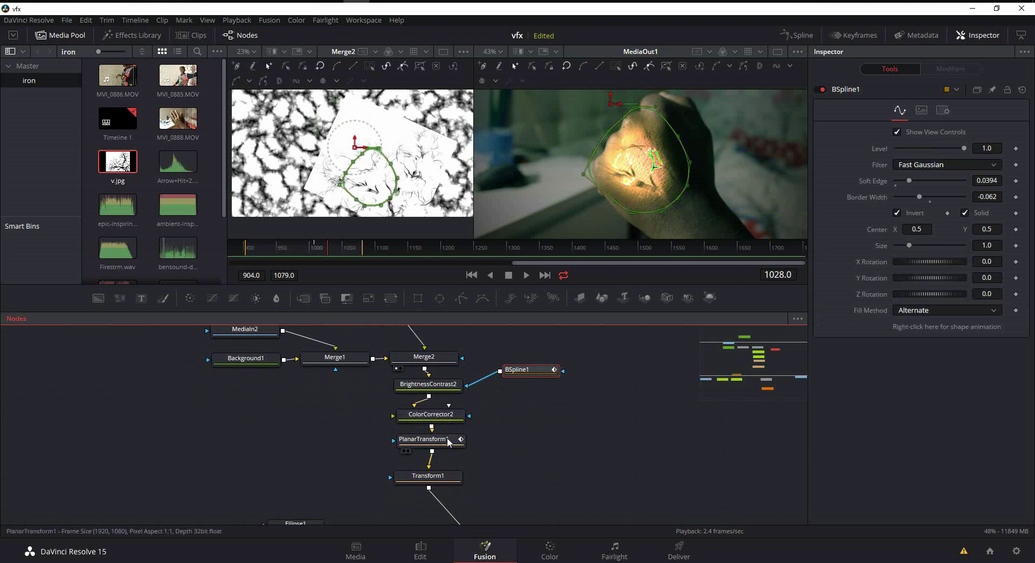
{"action": "left_click_drag", "start_coordinate": [448, 442], "coordinate": [432, 429]}
{"action": "left_click", "coordinate": [428, 384]}
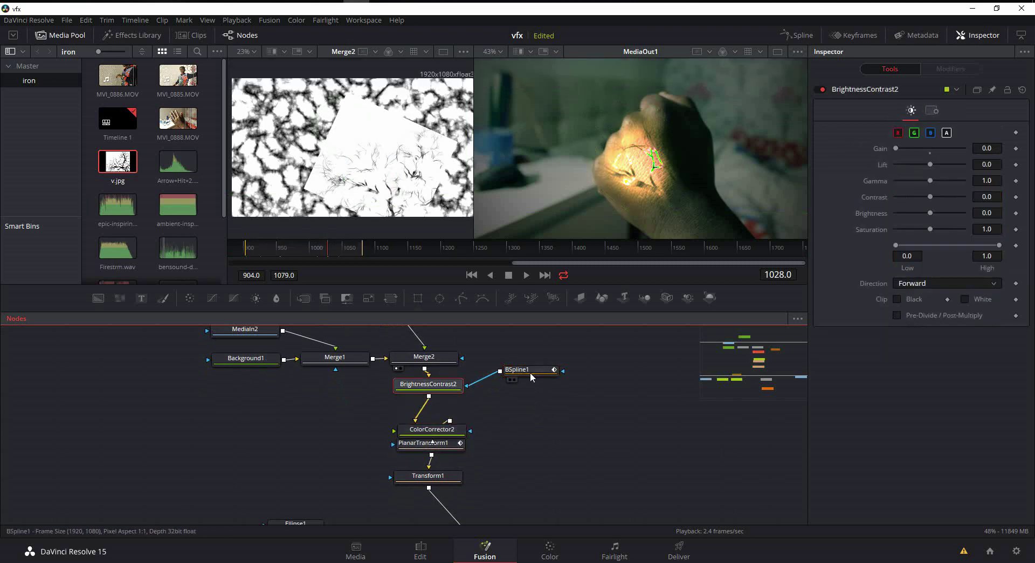
{"action": "left_click_drag", "start_coordinate": [531, 377], "coordinate": [554, 366]}
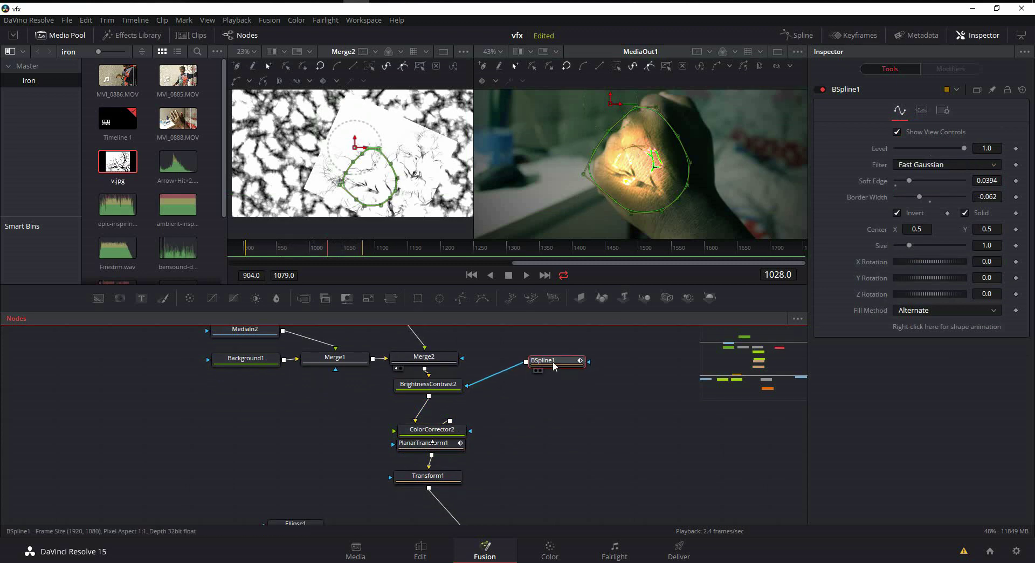
Step: Add a second B-Spline mask between BSpline1 and BrightnessContrast2 and draw a narrow closed shape diagonally across the back of the hand
{"action": "left_click", "coordinate": [482, 300]}
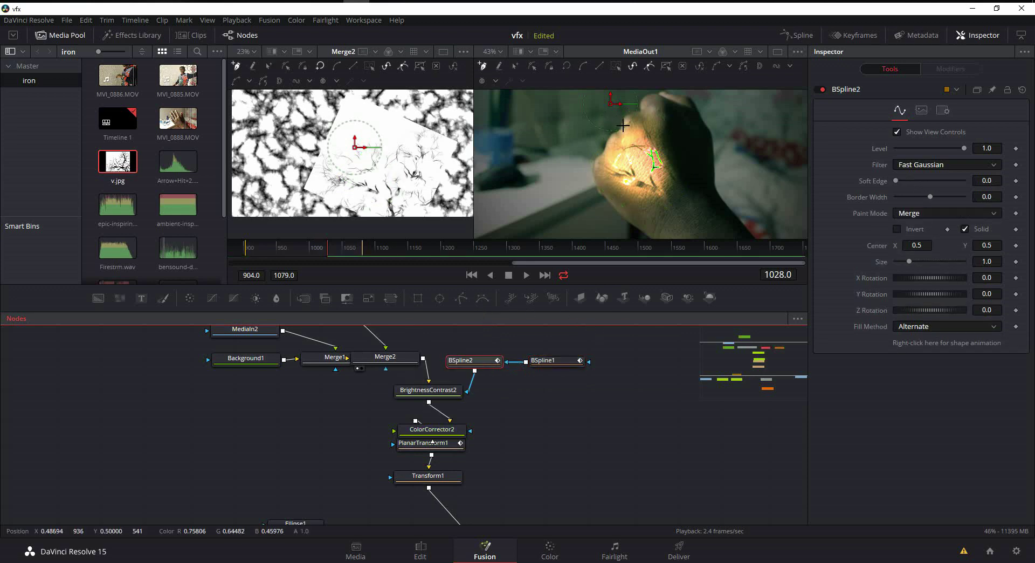
{"action": "left_click", "coordinate": [623, 125]}
{"action": "left_click", "coordinate": [624, 130]}
{"action": "left_click", "coordinate": [629, 150]}
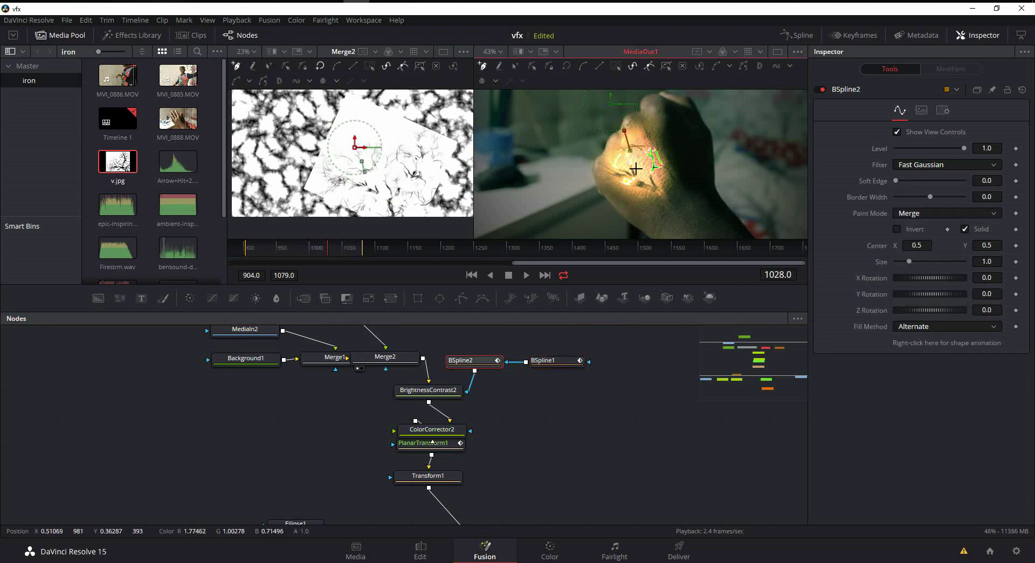
{"action": "left_click", "coordinate": [650, 182]}
{"action": "left_click", "coordinate": [664, 192]}
{"action": "left_click", "coordinate": [660, 181]}
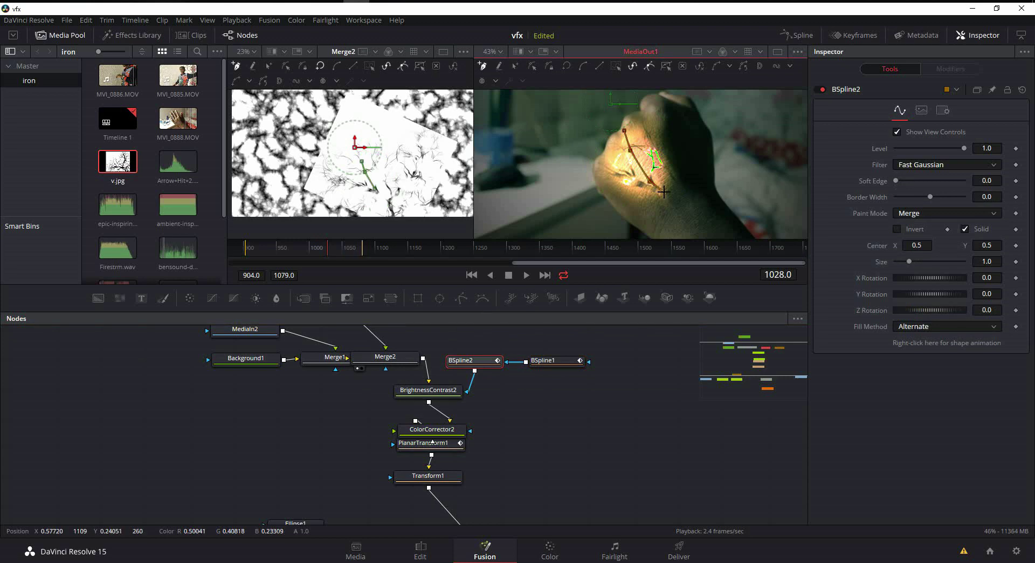
{"action": "left_click", "coordinate": [640, 141]}
{"action": "left_click", "coordinate": [634, 120]}
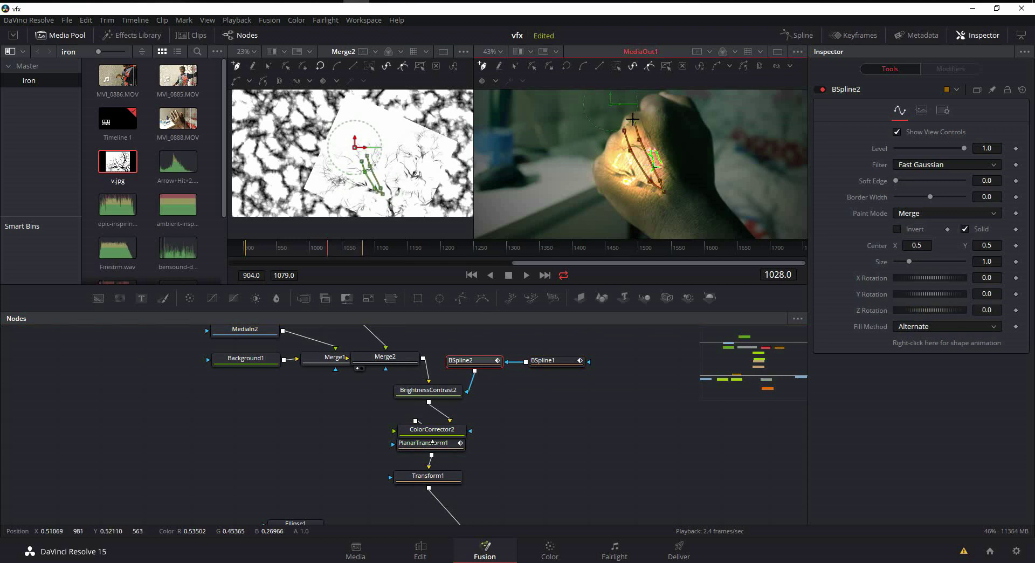
{"action": "left_click", "coordinate": [625, 130]}
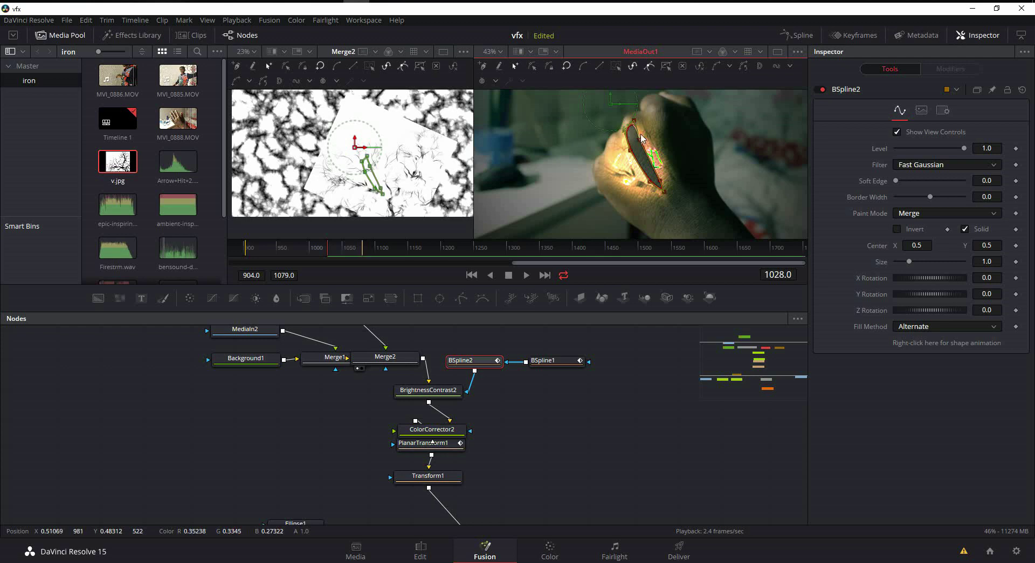
Step: Set BSpline2's Soft Edge to 0.0189 and move its end points outward to lengthen the shape along the hand
{"action": "left_click_drag", "start_coordinate": [637, 123], "coordinate": [632, 117]}
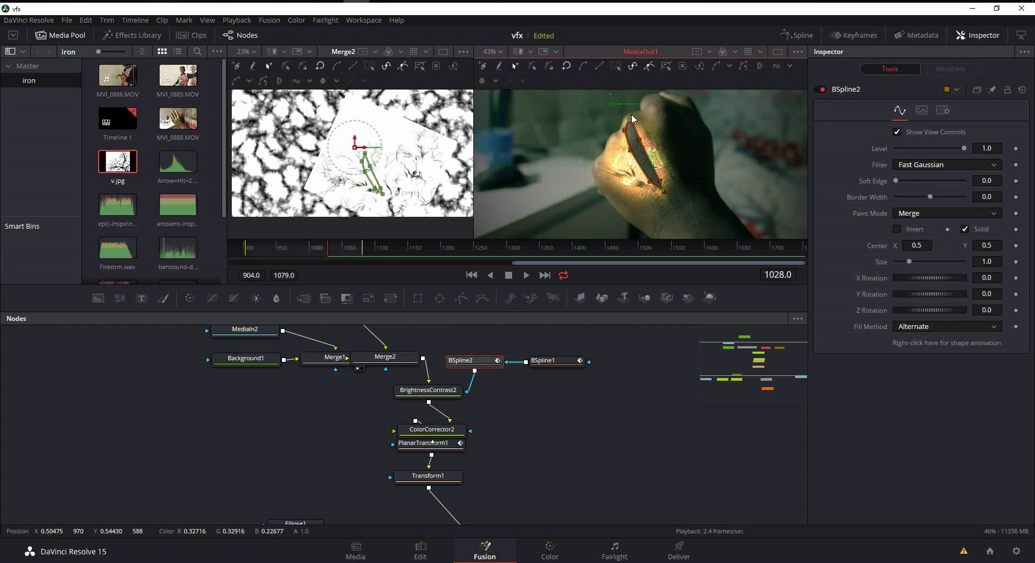
{"action": "left_click_drag", "start_coordinate": [898, 182], "coordinate": [906, 184]}
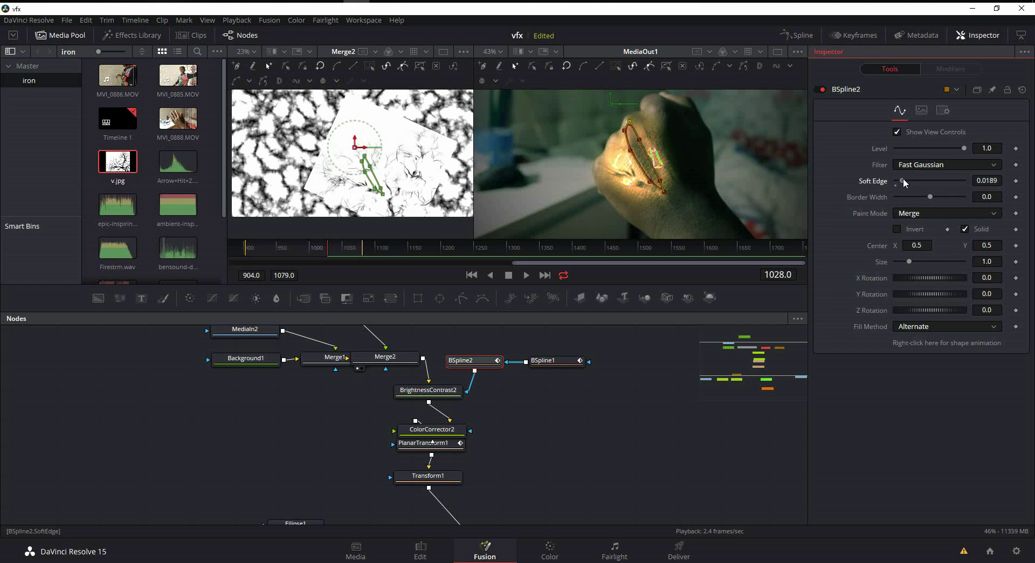
{"action": "left_click_drag", "start_coordinate": [631, 120], "coordinate": [618, 126]}
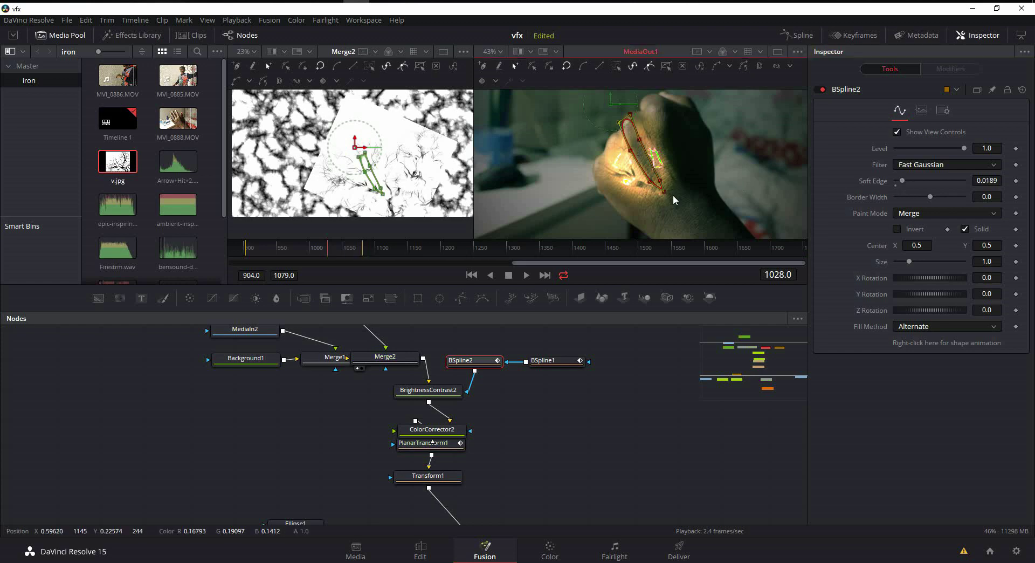
{"action": "left_click_drag", "start_coordinate": [664, 192], "coordinate": [669, 195]}
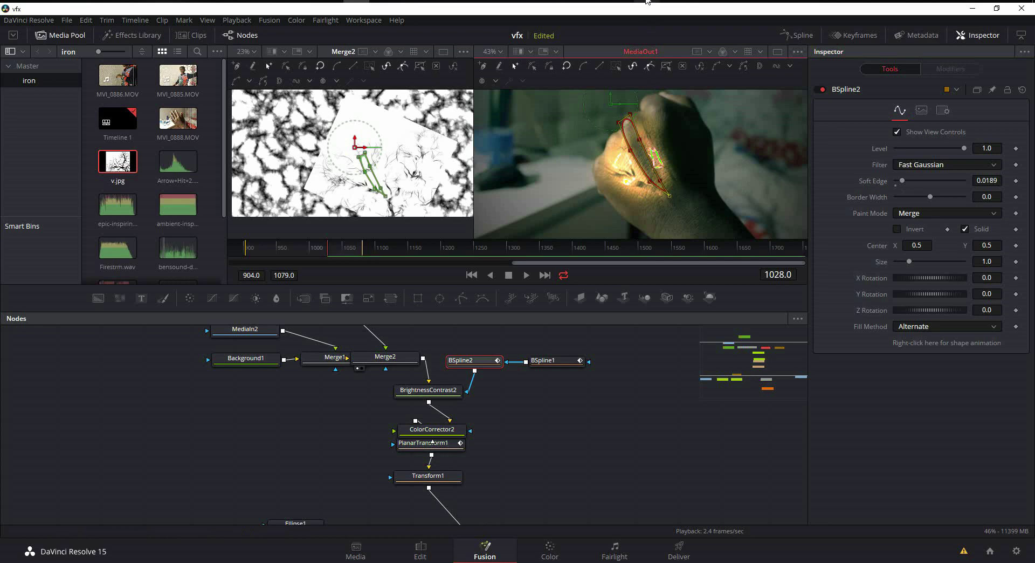
Step: Set the Soft Edge of BSpline1 to 0.0409 and of BSpline2 to 0.0142
{"action": "left_click", "coordinate": [639, 401]}
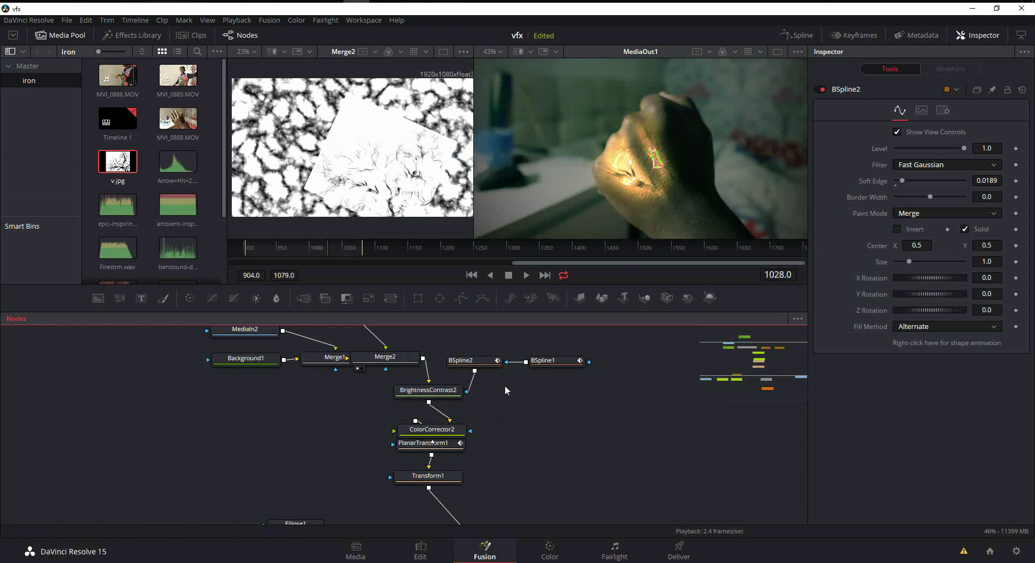
{"action": "left_click", "coordinate": [558, 365]}
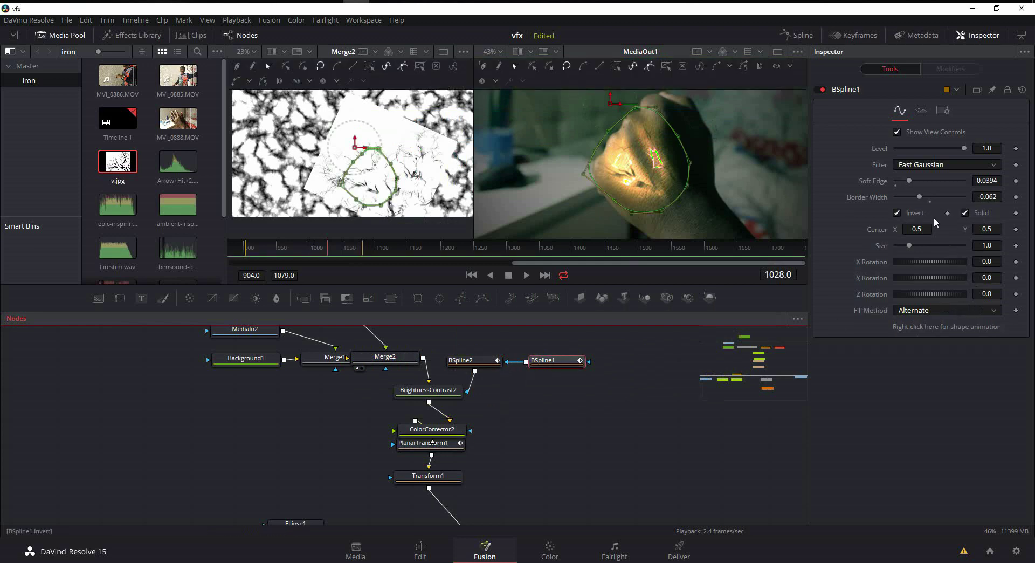
{"action": "left_click", "coordinate": [910, 179]}
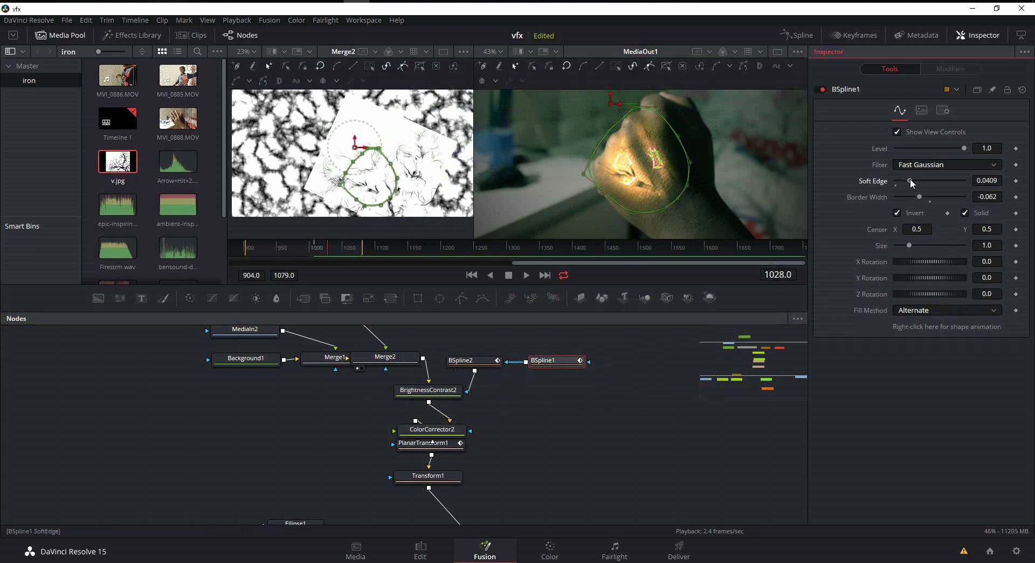
{"action": "left_click", "coordinate": [462, 360]}
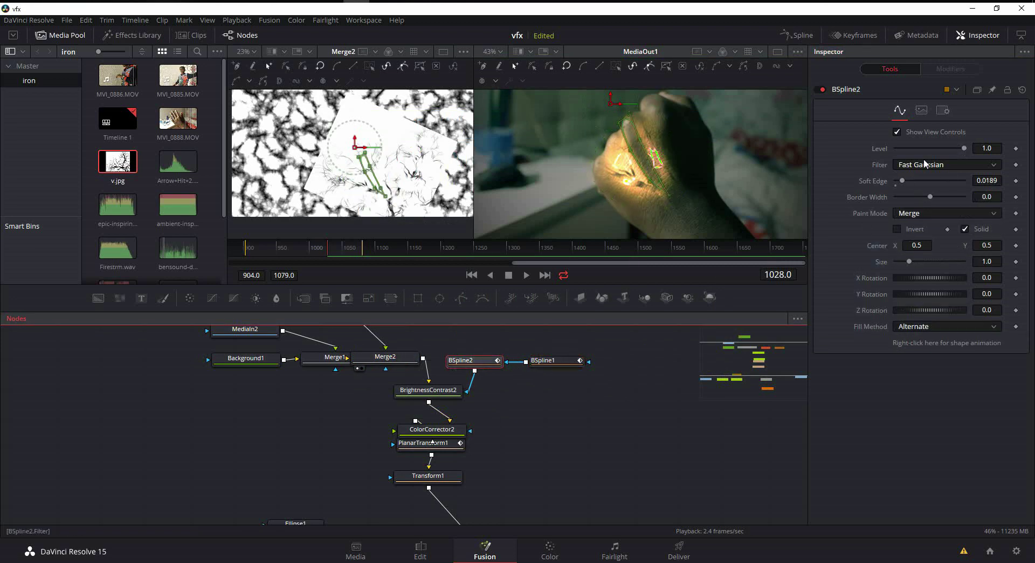
{"action": "left_click", "coordinate": [902, 179]}
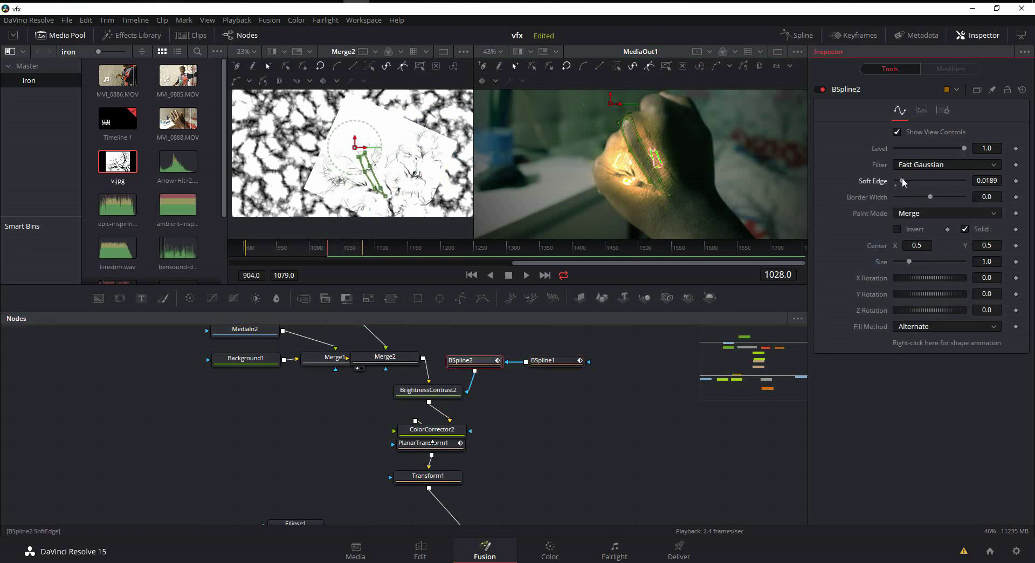
{"action": "left_click", "coordinate": [668, 410]}
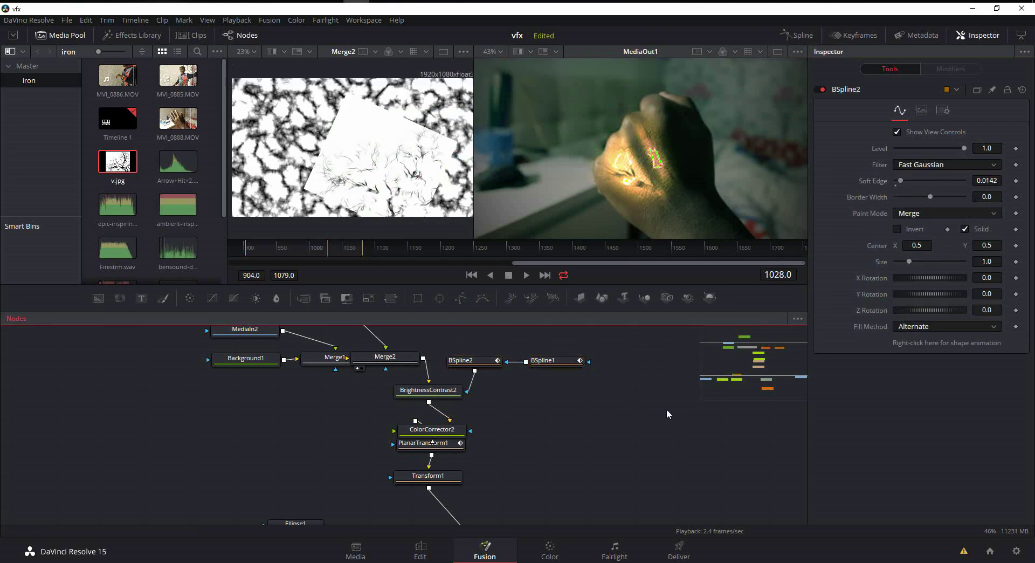
Step: Shift BSpline1 and BSpline2 aside, add a third B-Spline mask before BrightnessContrast2, and draw a narrow closed shape along the hand's outer edge
{"action": "left_click_drag", "start_coordinate": [595, 387], "coordinate": [552, 372]}
{"action": "left_click", "coordinate": [553, 372]}
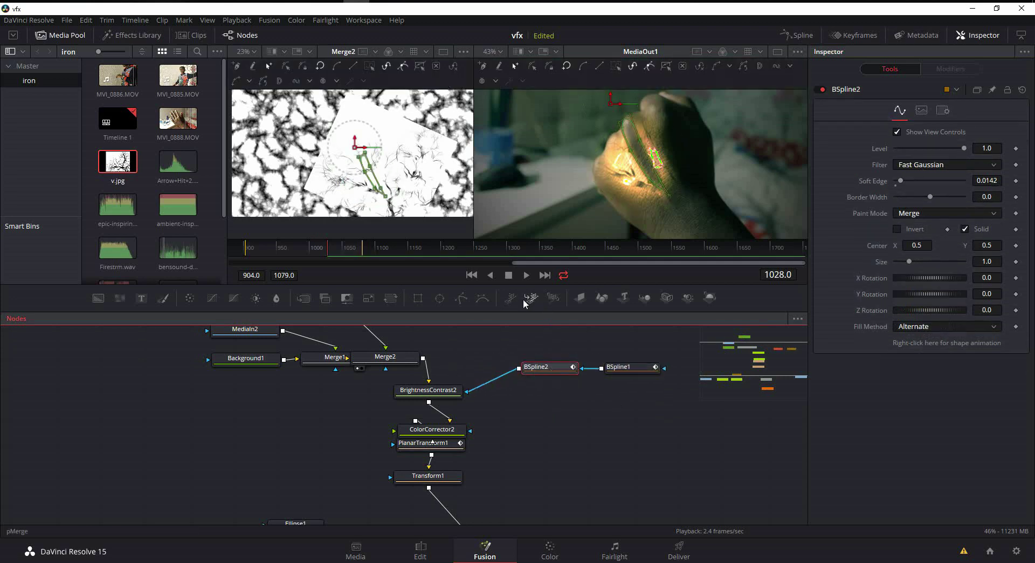
{"action": "left_click", "coordinate": [483, 297]}
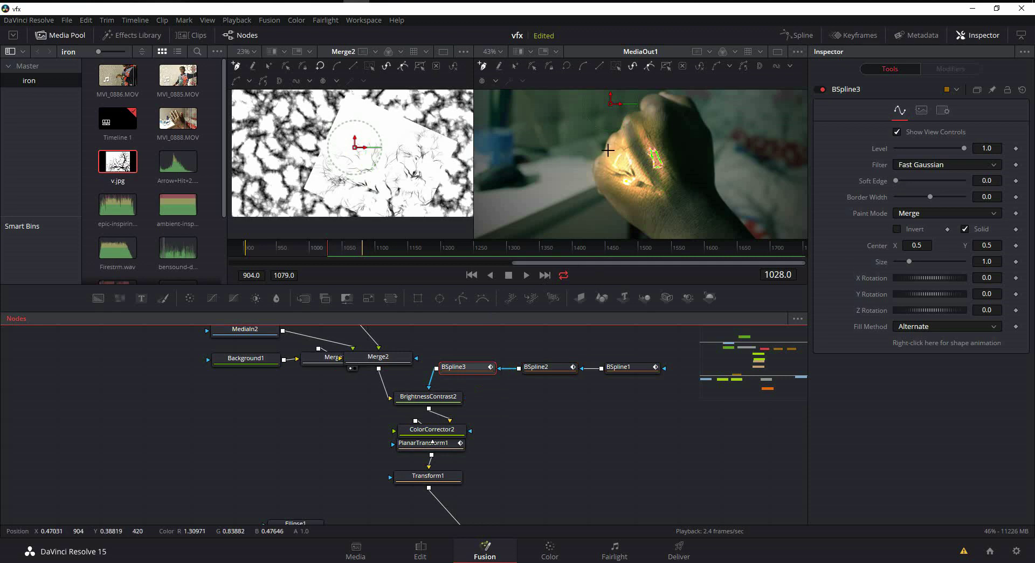
{"action": "left_click", "coordinate": [612, 137]}
{"action": "left_click", "coordinate": [608, 146]}
{"action": "left_click", "coordinate": [615, 158]}
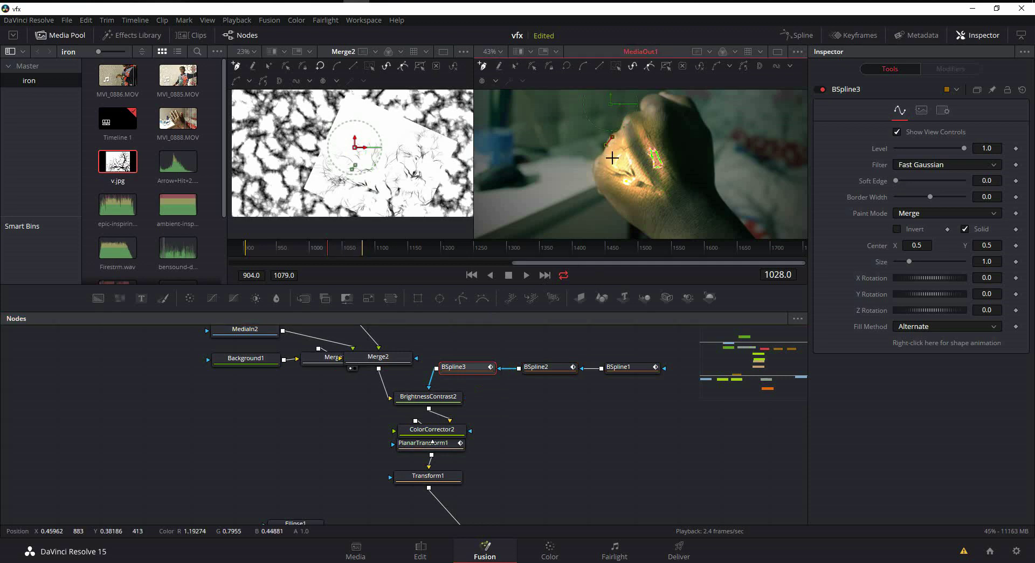
{"action": "left_click", "coordinate": [649, 203]}
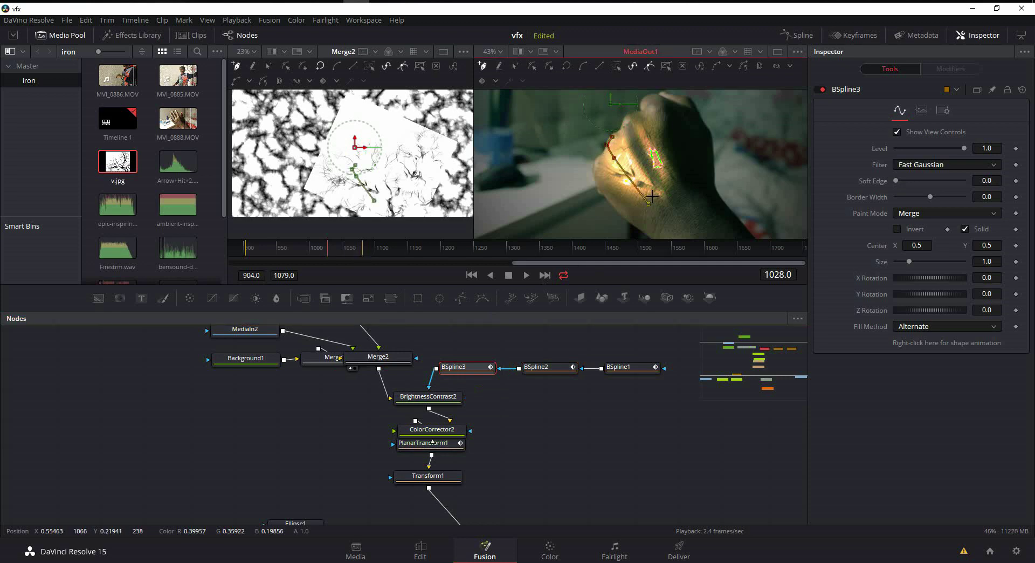
{"action": "left_click", "coordinate": [641, 177]}
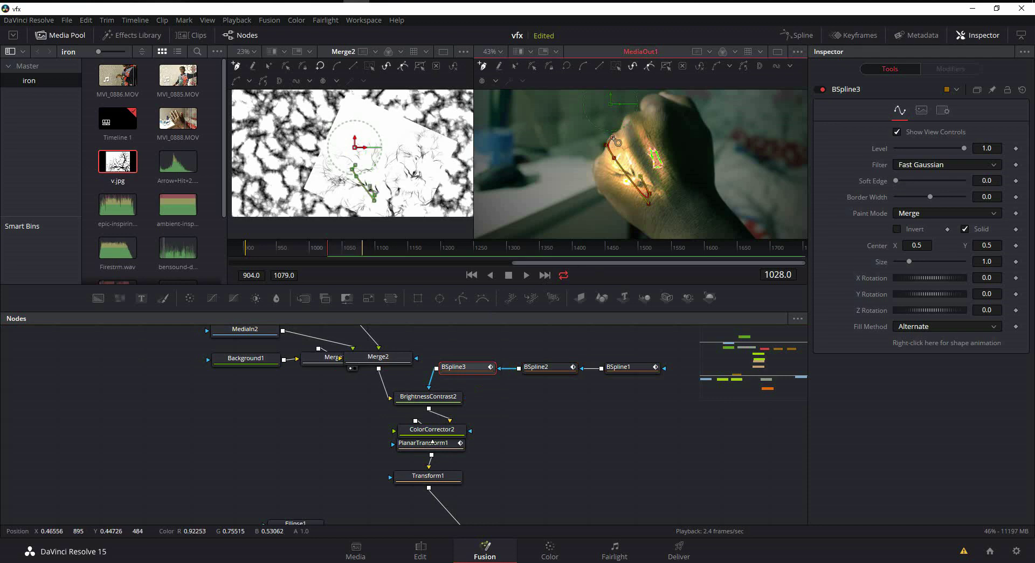
{"action": "left_click", "coordinate": [612, 138]}
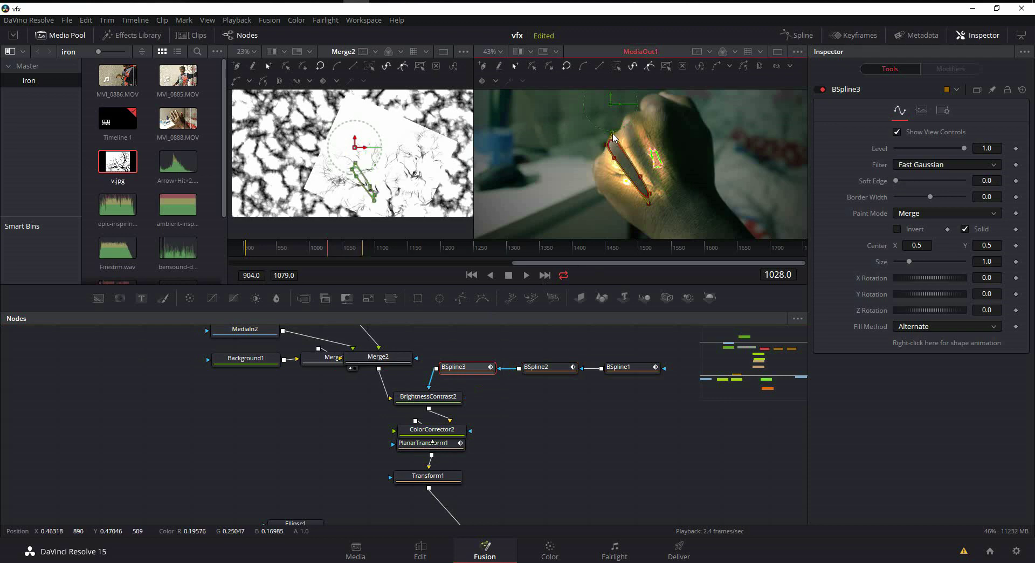
Step: Set BSpline3's Soft Edge to 0.0126 and move its two end points outward to lengthen the shape along the hand
{"action": "left_click_drag", "start_coordinate": [611, 133], "coordinate": [611, 130]}
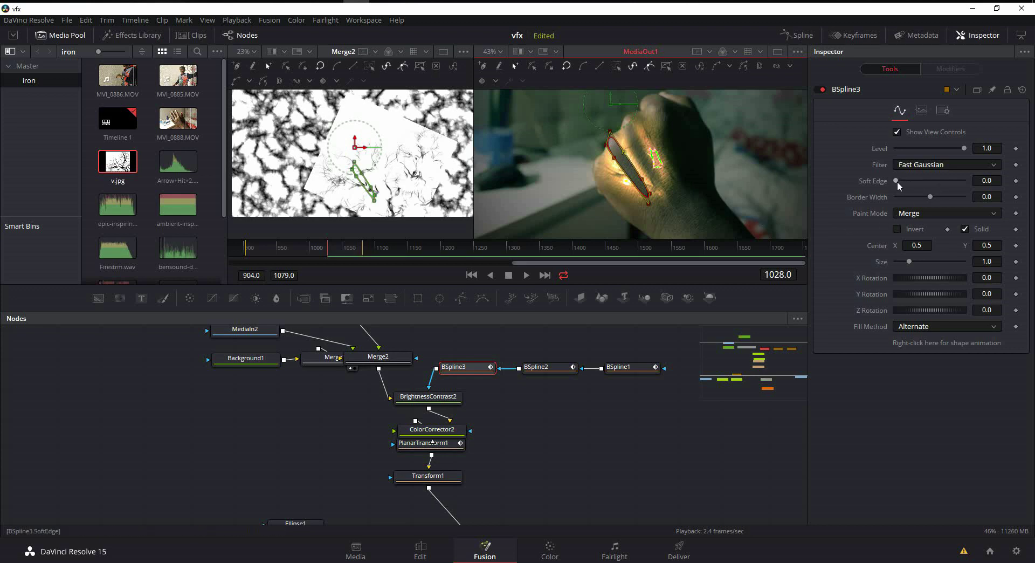
{"action": "left_click_drag", "start_coordinate": [898, 182], "coordinate": [903, 183]}
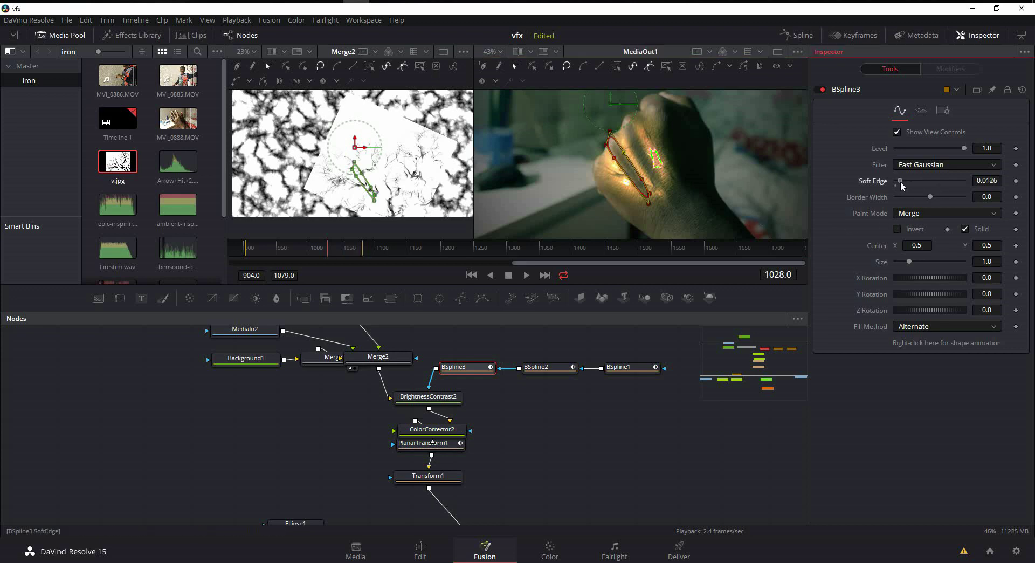
{"action": "left_click_drag", "start_coordinate": [650, 205], "coordinate": [658, 213]}
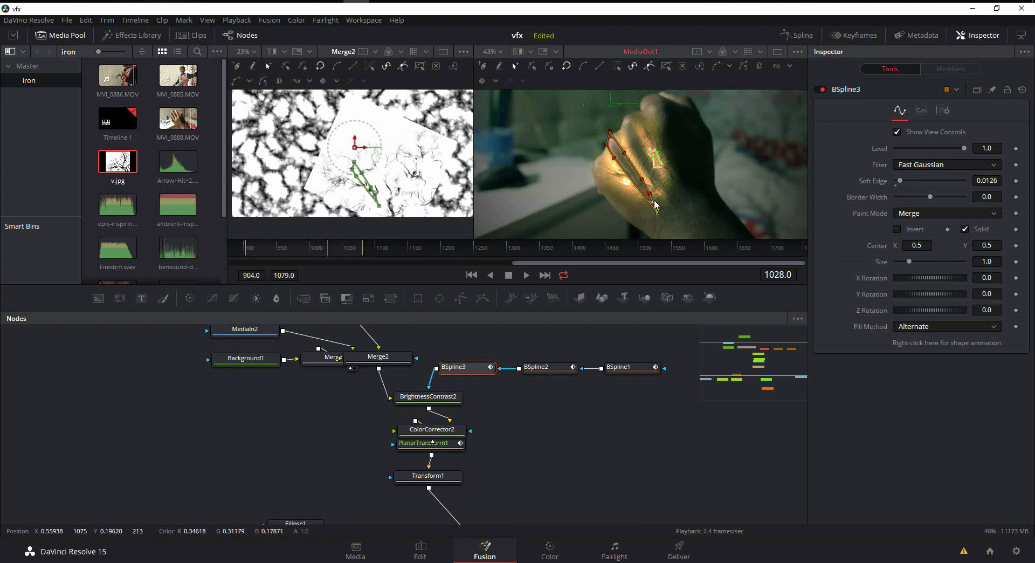
{"action": "left_click", "coordinate": [610, 465]}
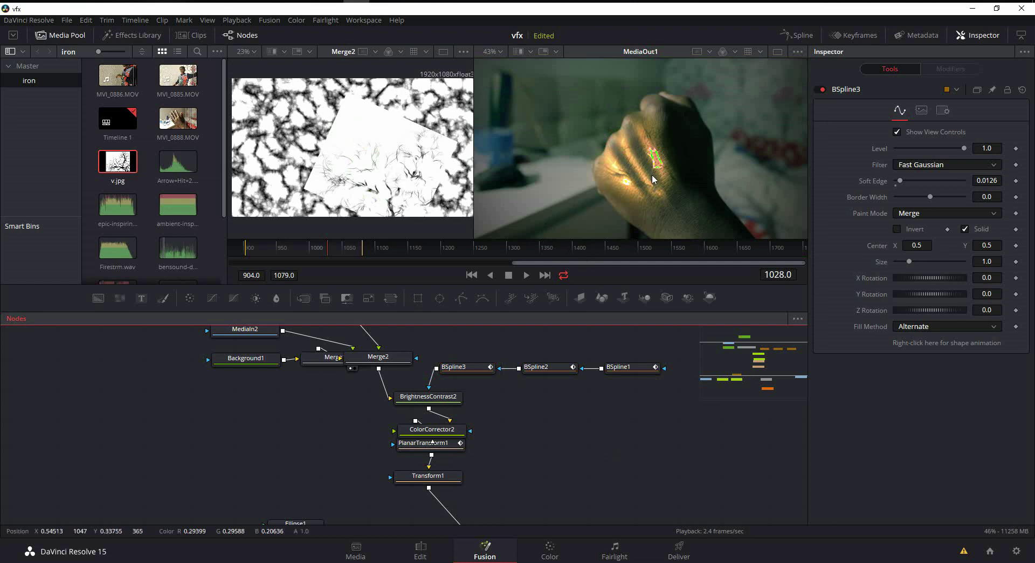
Step: Refine the wrist-side end points of the BSpline2 and BSpline3 shapes to follow the hand more closely
{"action": "left_click", "coordinate": [536, 367]}
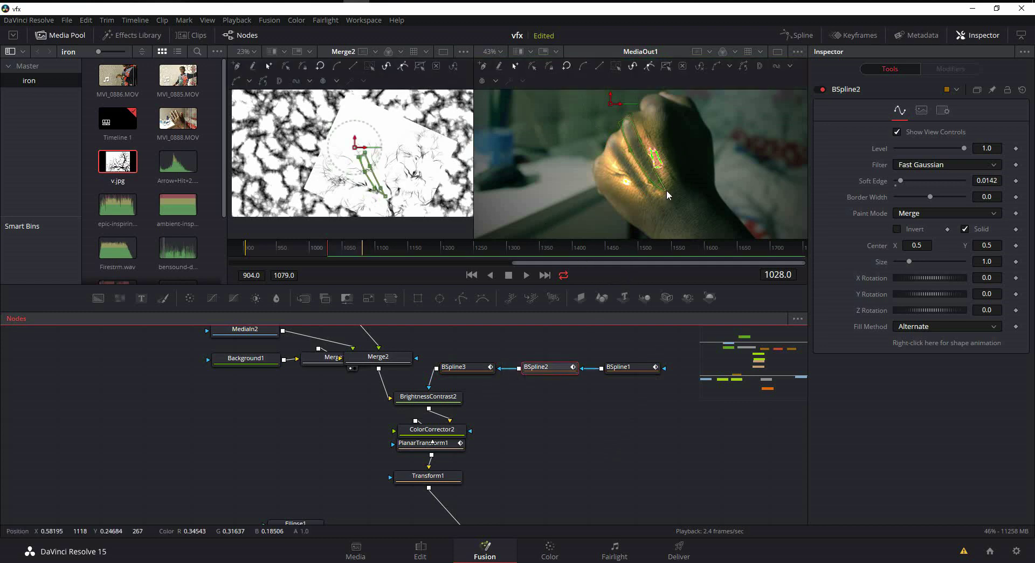
{"action": "left_click", "coordinate": [666, 184]}
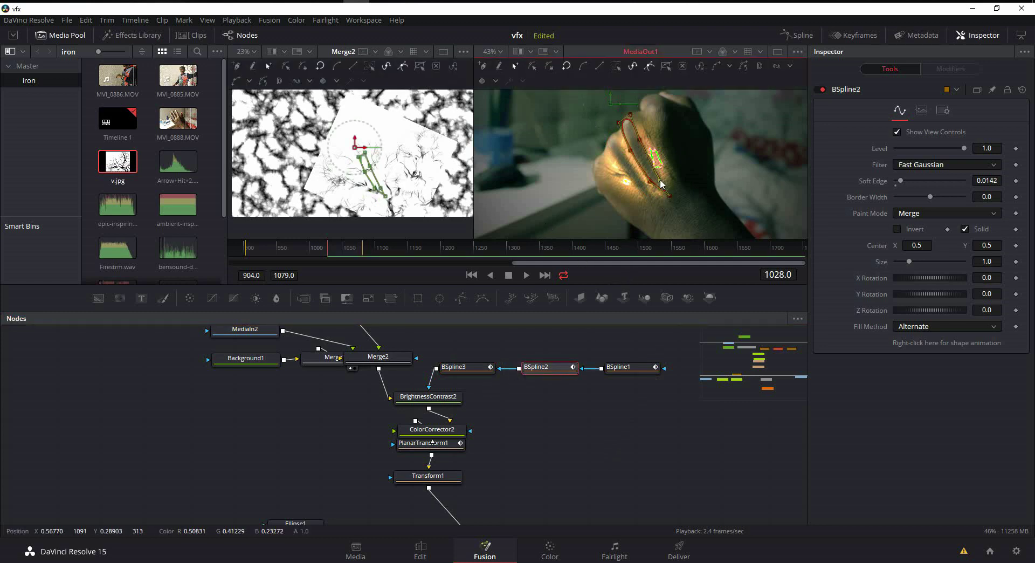
{"action": "left_click", "coordinate": [655, 183]}
{"action": "left_click_drag", "start_coordinate": [648, 183], "coordinate": [666, 184]}
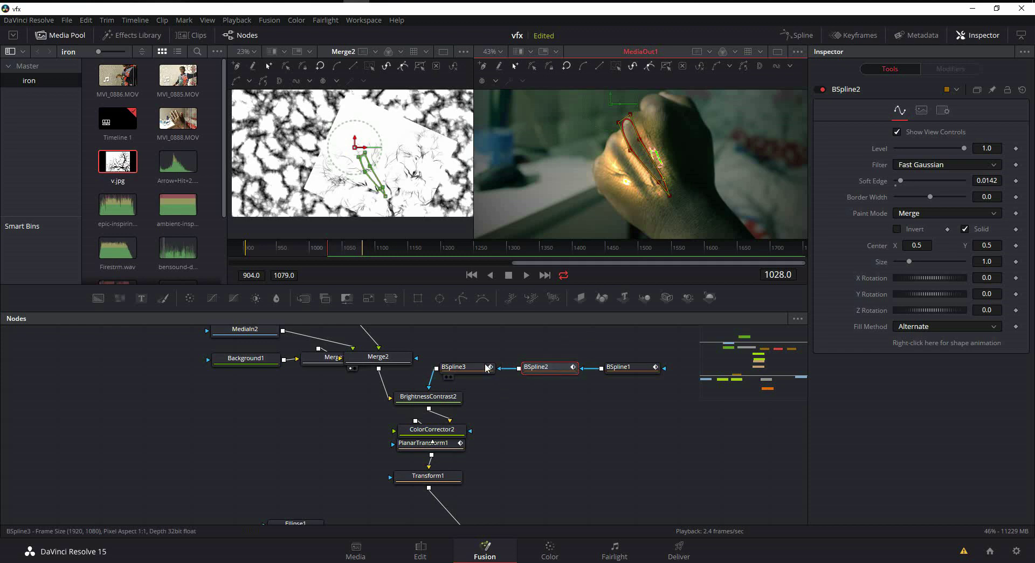
{"action": "left_click", "coordinate": [468, 368]}
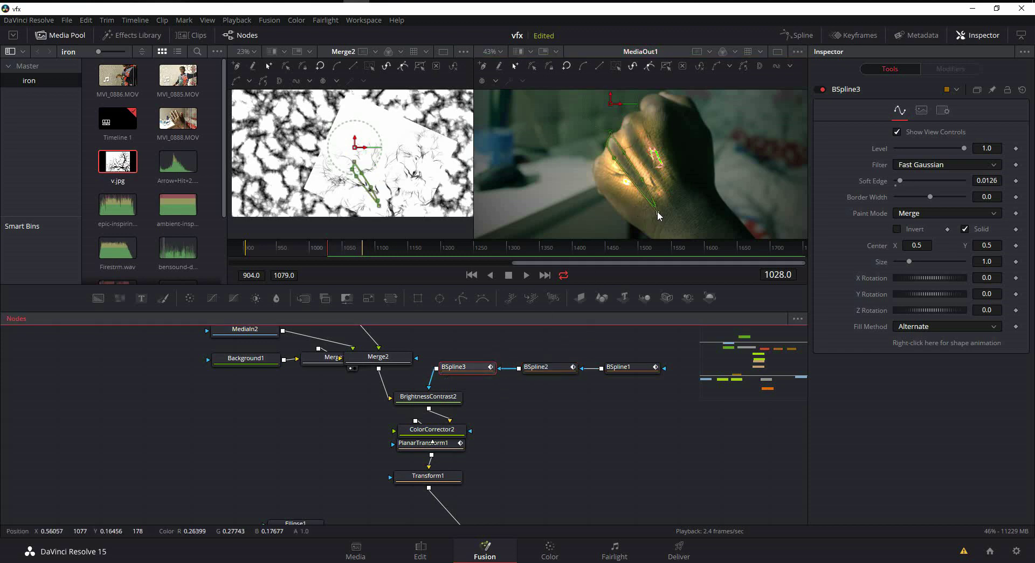
{"action": "left_click", "coordinate": [657, 214]}
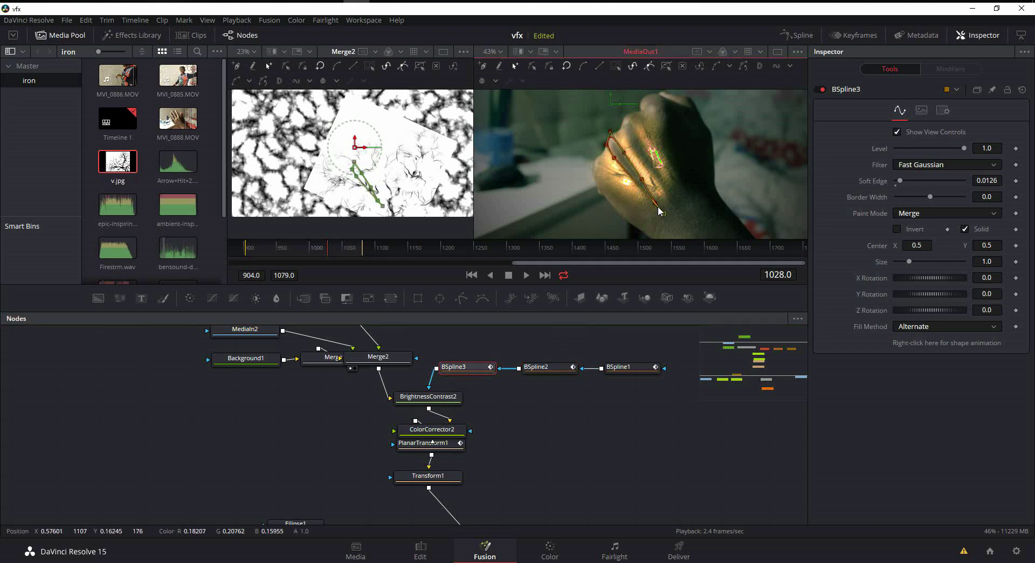
{"action": "left_click", "coordinate": [611, 442]}
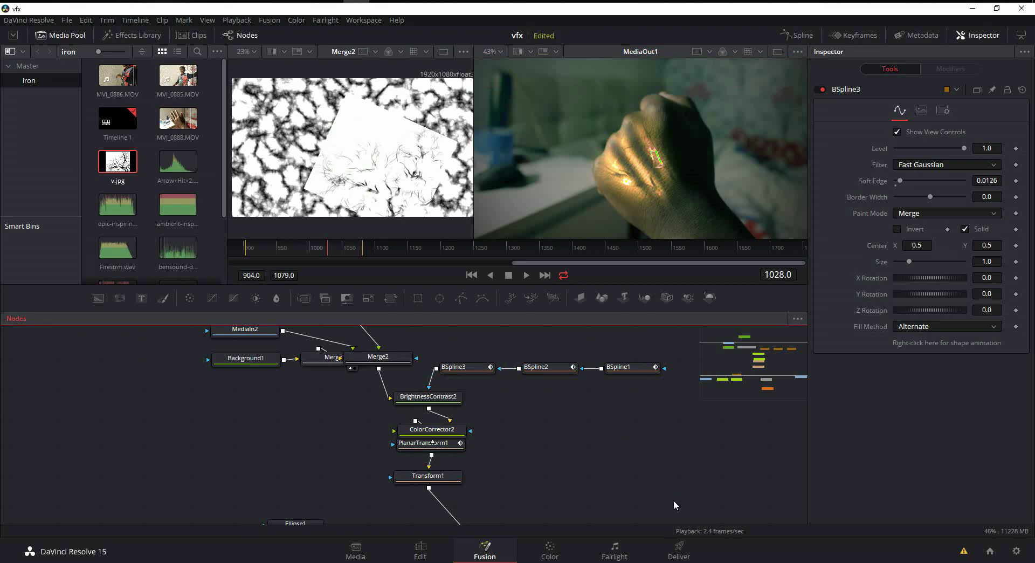
Step: Go to frame 968 and set the Gain of Merge3 to 0.591
{"action": "left_click", "coordinate": [308, 248]}
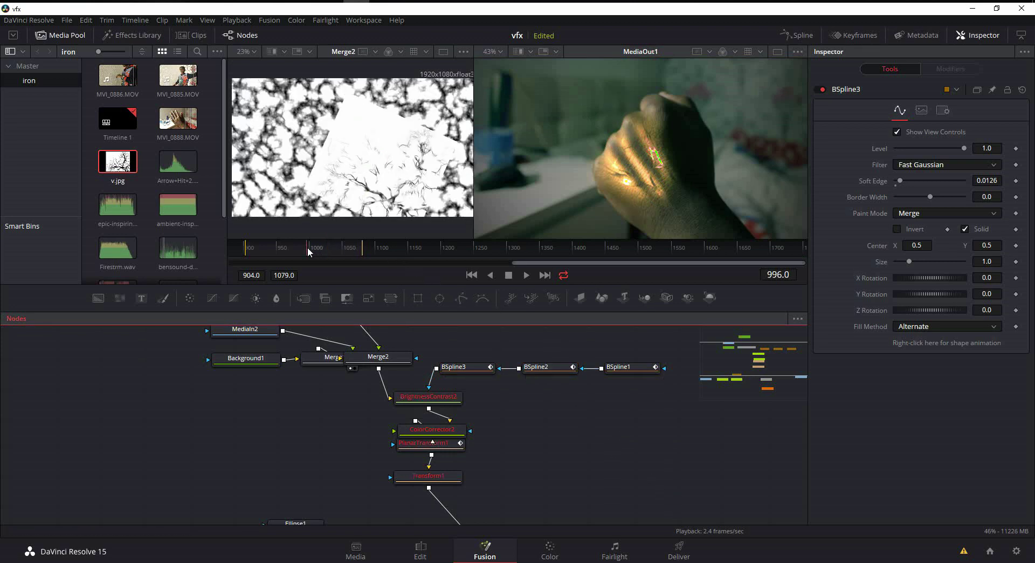
{"action": "left_click", "coordinate": [292, 249]}
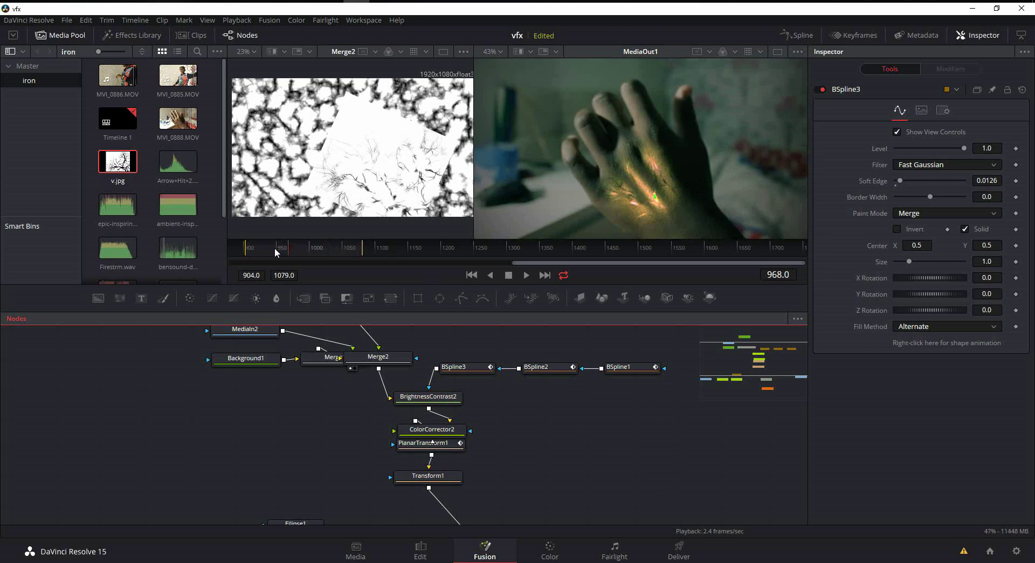
{"action": "scroll", "coordinate": [597, 419], "scroll_direction": "down", "scroll_amount": 5}
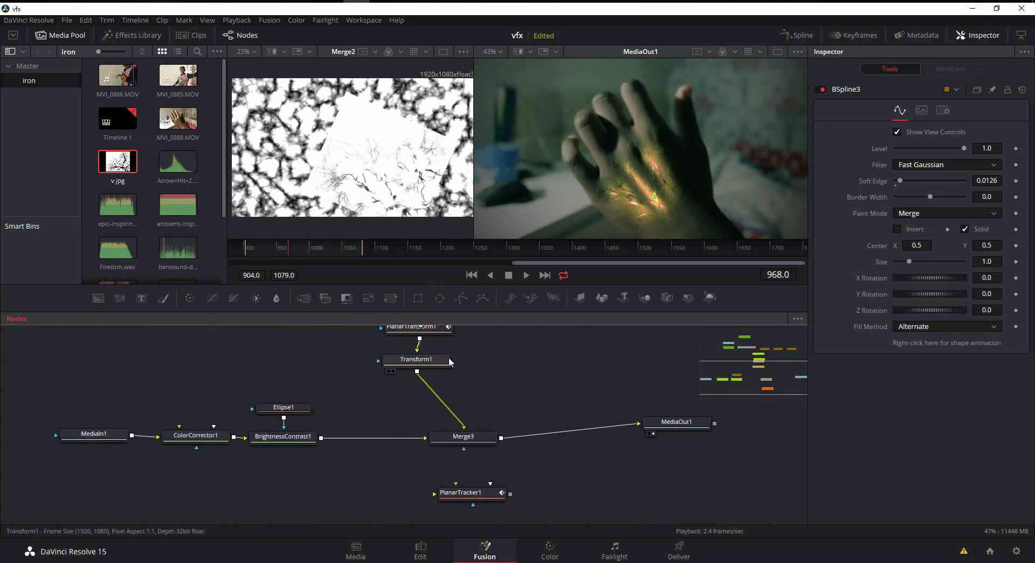
{"action": "left_click", "coordinate": [484, 443]}
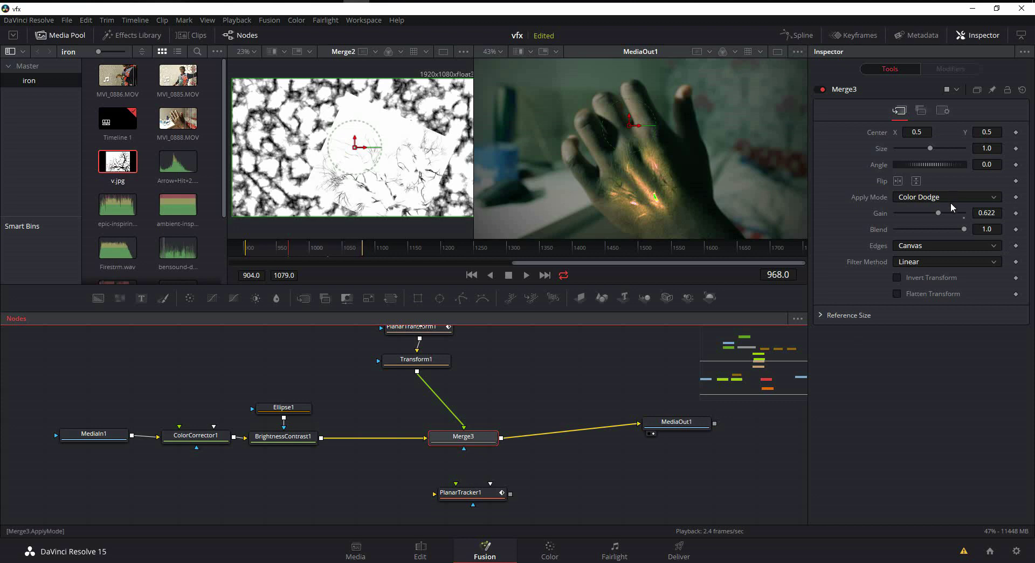
{"action": "left_click_drag", "start_coordinate": [939, 213], "coordinate": [937, 210]}
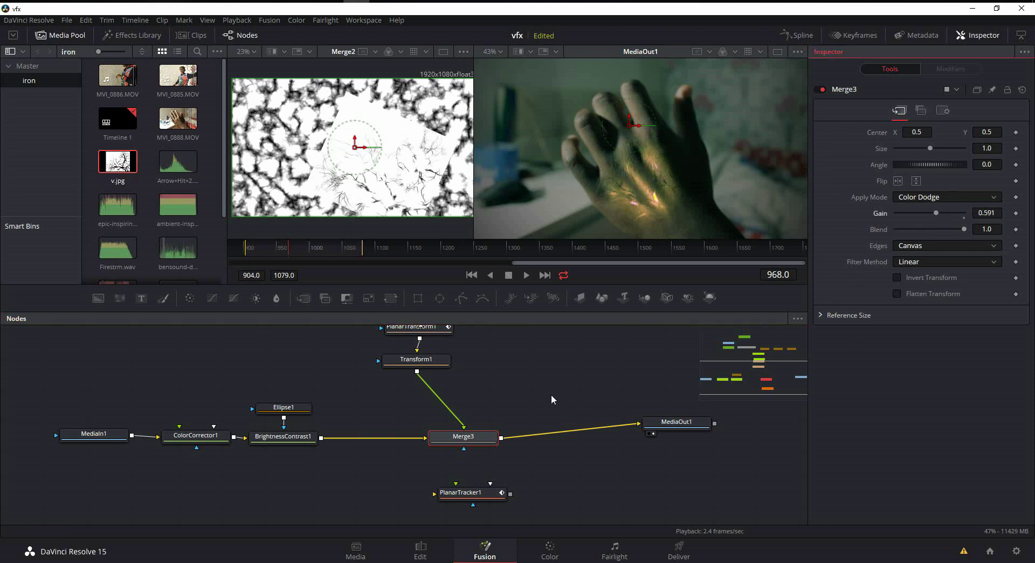
Step: Set FastNoise1's Contrast to 2.97 and its Brightness to 0.0
{"action": "scroll", "coordinate": [554, 433], "scroll_direction": "up", "scroll_amount": 3}
{"action": "scroll", "coordinate": [554, 433], "scroll_direction": "up", "scroll_amount": 5}
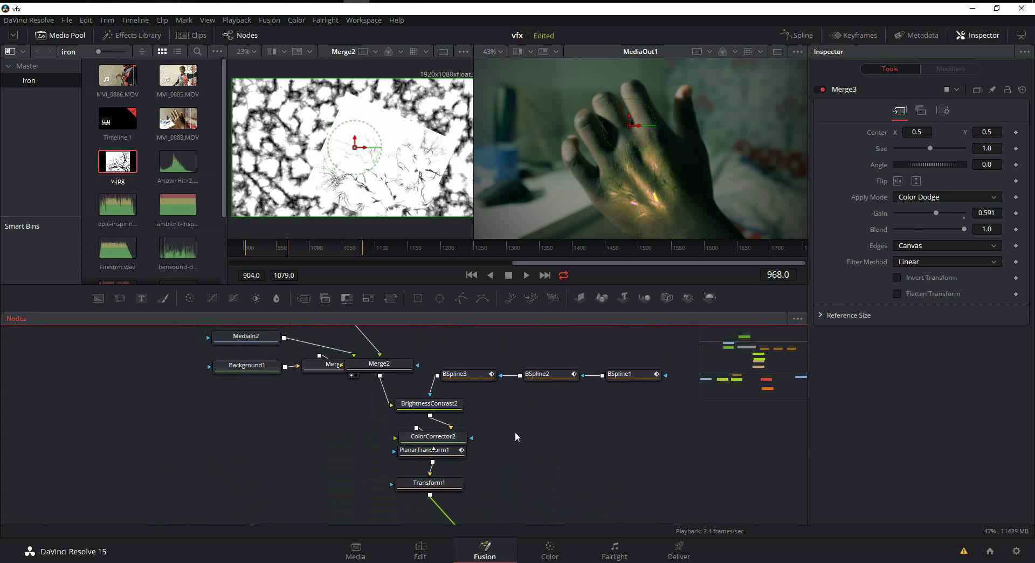
{"action": "left_click_drag", "start_coordinate": [367, 423], "coordinate": [366, 445]}
{"action": "left_click_drag", "start_coordinate": [371, 358], "coordinate": [397, 360]}
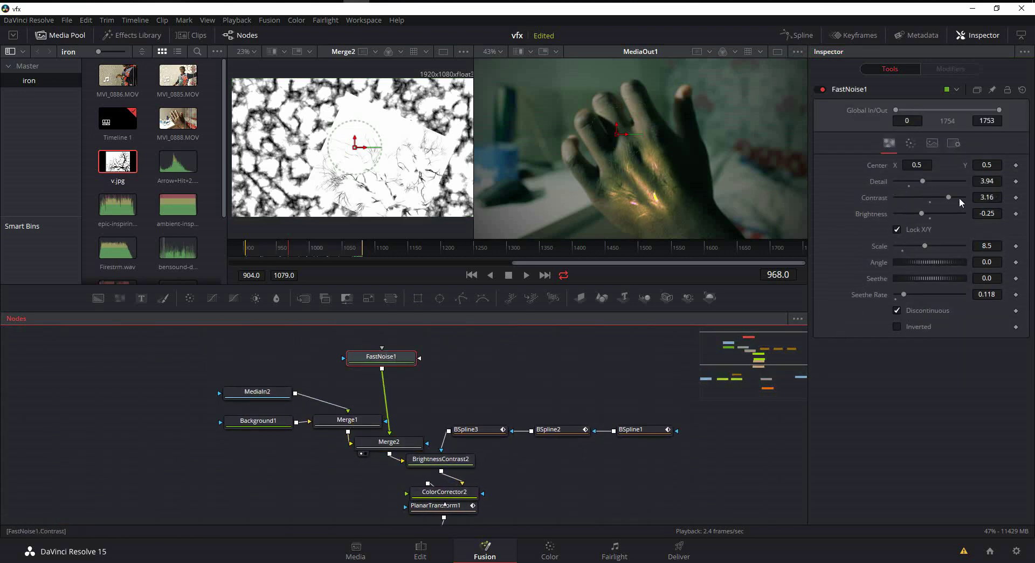
{"action": "left_click_drag", "start_coordinate": [950, 195], "coordinate": [933, 210]}
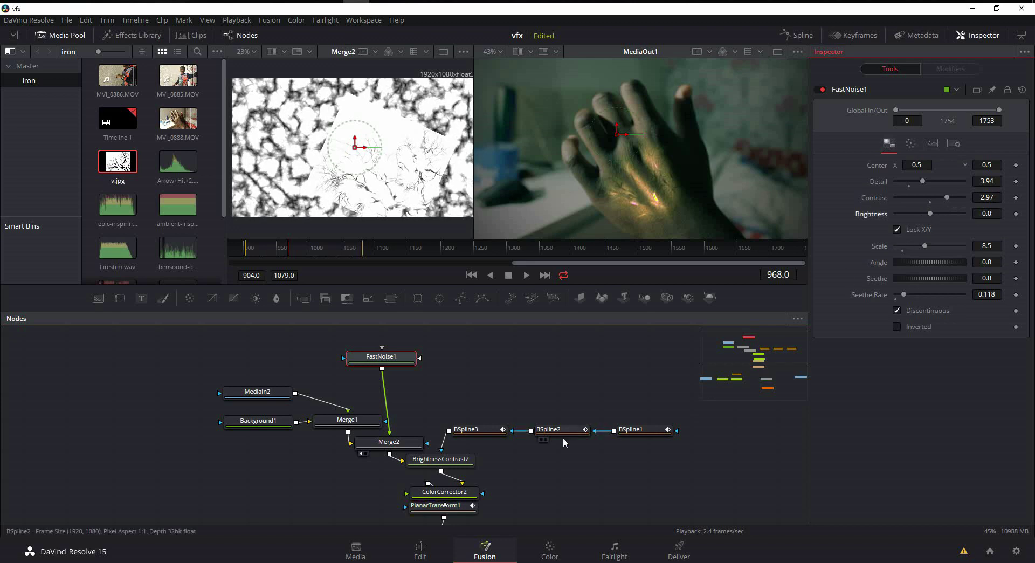
Step: Tidy the node layout by moving MediaIn2, Background1, Merge1 and Merge2 away from BrightnessContrast2 and spacing out ColorCorrector2, PlanarTransform1 and Transform1
{"action": "left_click_drag", "start_coordinate": [218, 374], "coordinate": [308, 411]}
{"action": "left_click", "coordinate": [389, 441]}
{"action": "left_click_drag", "start_coordinate": [389, 442], "coordinate": [370, 428]}
{"action": "left_click_drag", "start_coordinate": [442, 493], "coordinate": [442, 487]}
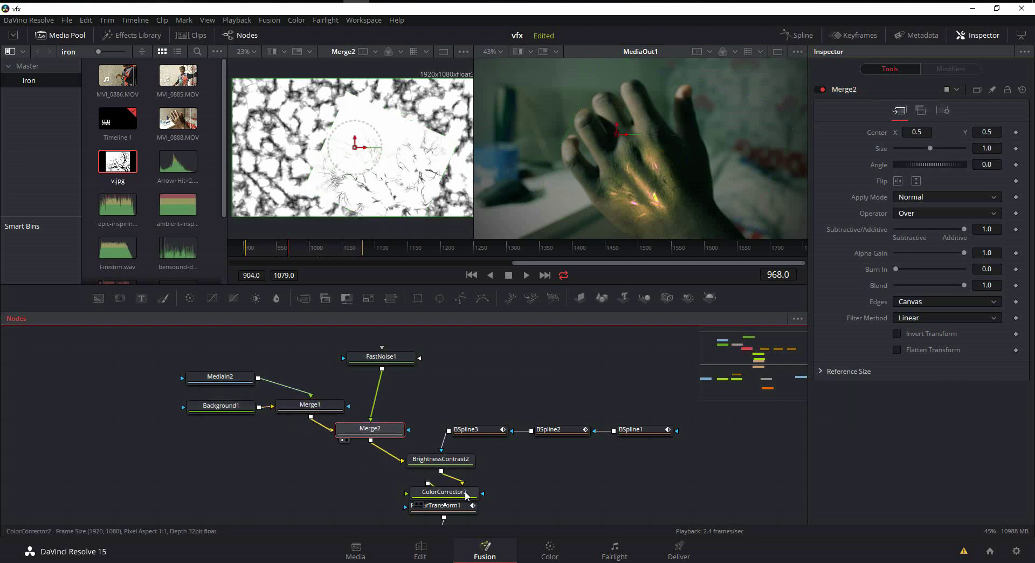
{"action": "scroll", "coordinate": [545, 471], "scroll_direction": "down", "scroll_amount": 5}
{"action": "left_click_drag", "start_coordinate": [411, 449], "coordinate": [413, 454]}
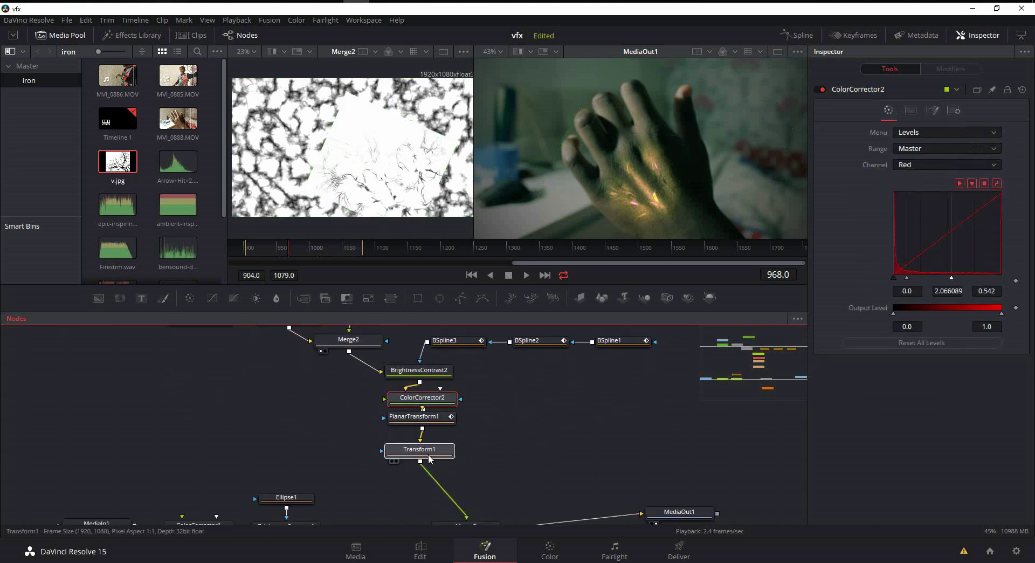
{"action": "left_click_drag", "start_coordinate": [413, 417], "coordinate": [437, 410]}
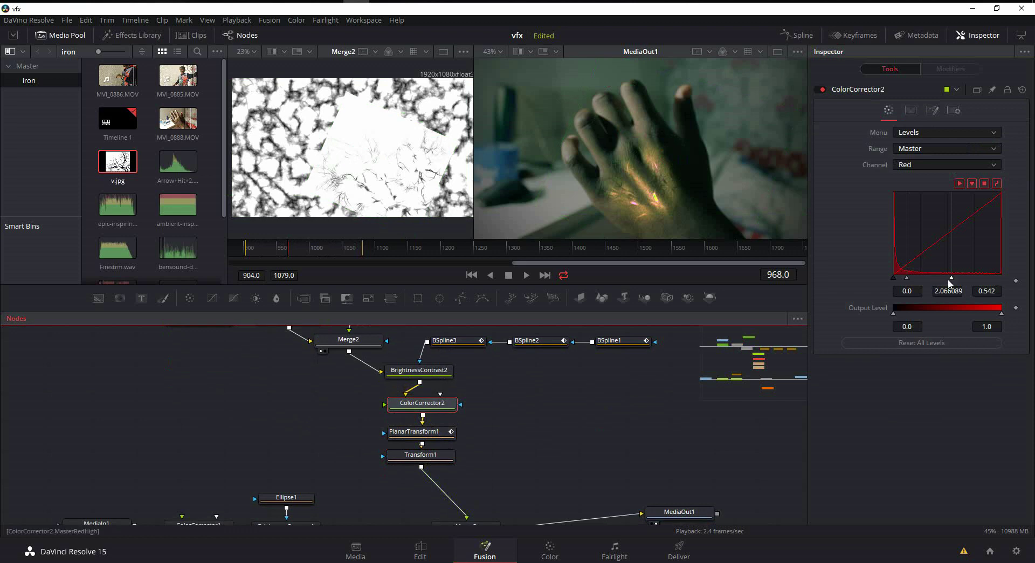
Step: Adjust ColorCorrector2's levels: red high 0.517, green mid 1.016679, green high 0.861 and green maximum output 0.955
{"action": "mouse_move", "coordinate": [953, 282]}
{"action": "left_mouse_down"}
{"action": "mouse_move", "coordinate": [939, 279]}
{"action": "mouse_move", "coordinate": [950, 282]}
{"action": "left_mouse_up"}
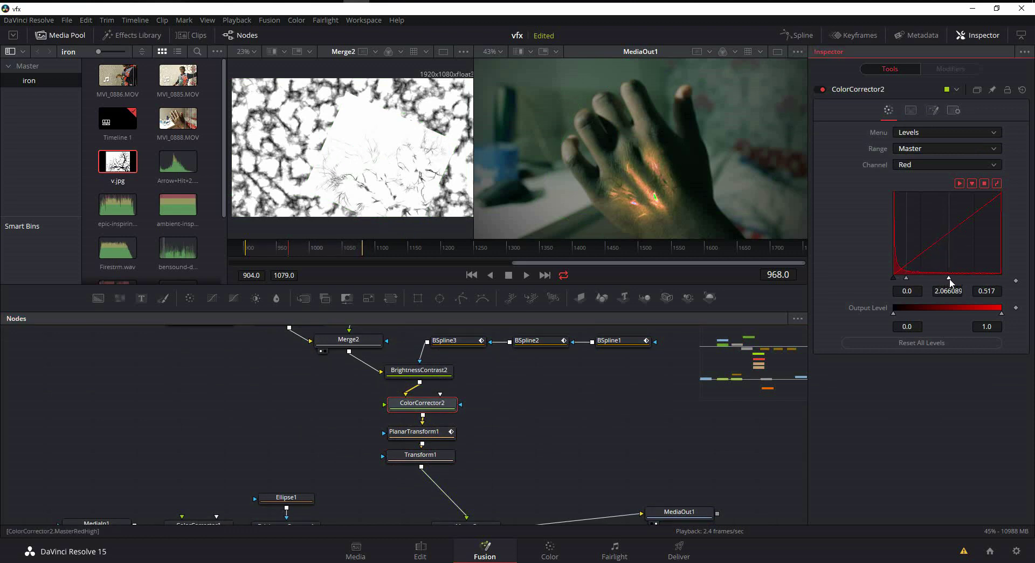
{"action": "left_click", "coordinate": [937, 168]}
{"action": "left_click", "coordinate": [927, 199]}
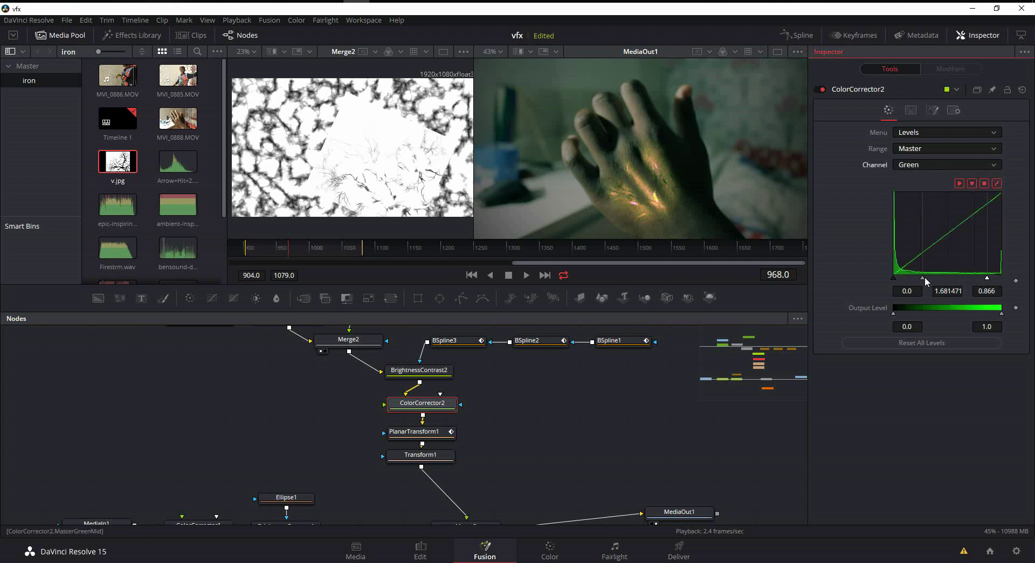
{"action": "left_click_drag", "start_coordinate": [924, 277], "coordinate": [936, 276]}
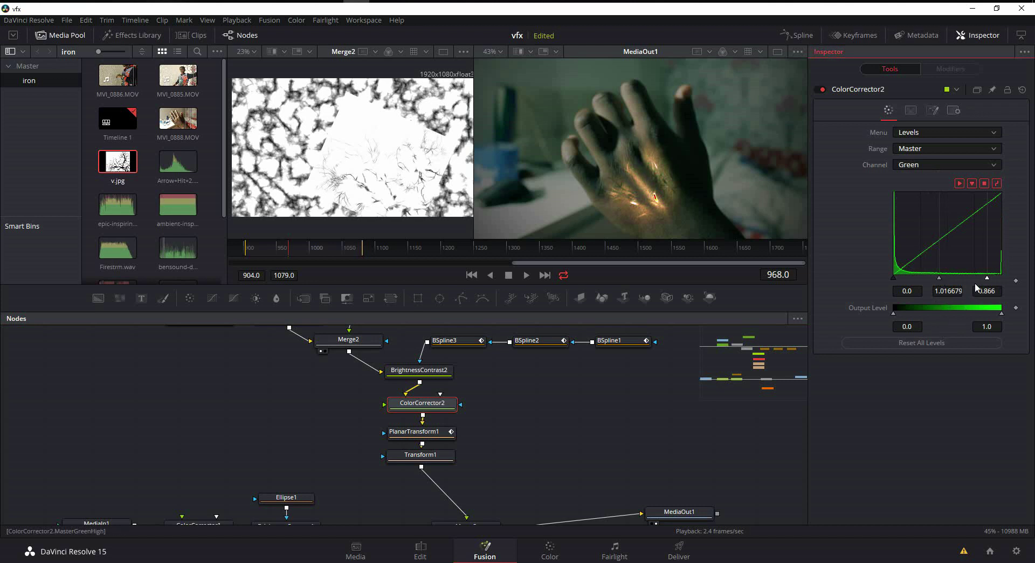
{"action": "mouse_move", "coordinate": [989, 278]}
{"action": "left_mouse_down"}
{"action": "mouse_move", "coordinate": [979, 280]}
{"action": "mouse_move", "coordinate": [988, 283]}
{"action": "left_mouse_up"}
{"action": "left_click_drag", "start_coordinate": [1002, 312], "coordinate": [992, 314]}
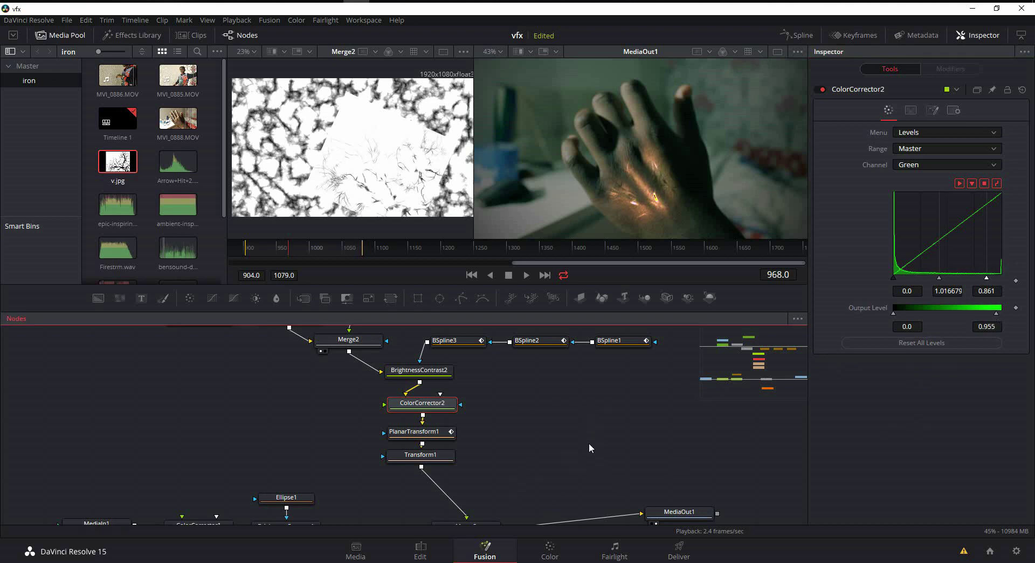
Step: Select Merge3, check the recoloured veins at frames 1037 and 966, and return to the first frame, 904
{"action": "scroll", "coordinate": [571, 393], "scroll_direction": "down", "scroll_amount": 3}
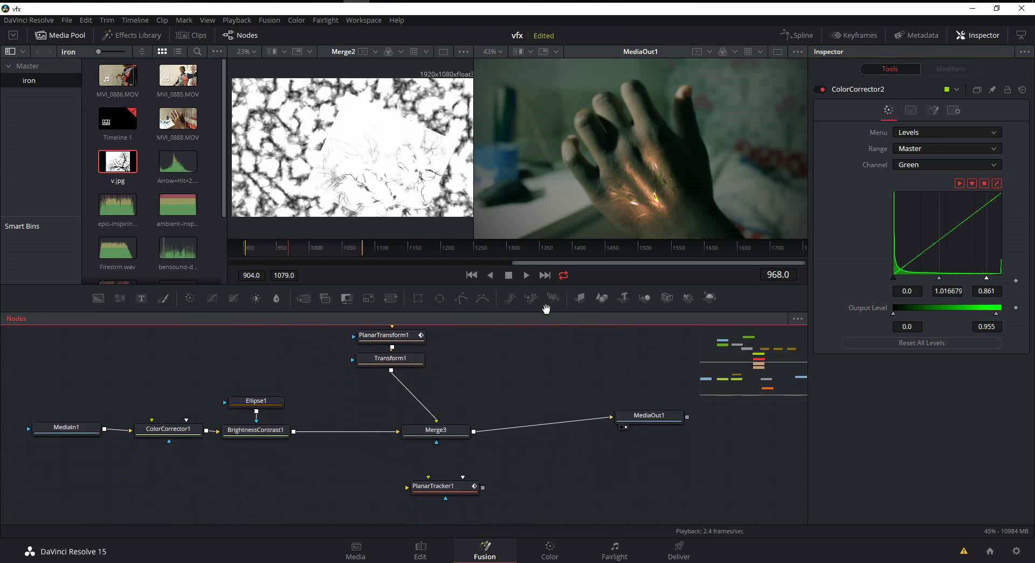
{"action": "left_click", "coordinate": [454, 431]}
{"action": "left_click_drag", "start_coordinate": [455, 431], "coordinate": [448, 428]}
{"action": "left_click", "coordinate": [333, 249]}
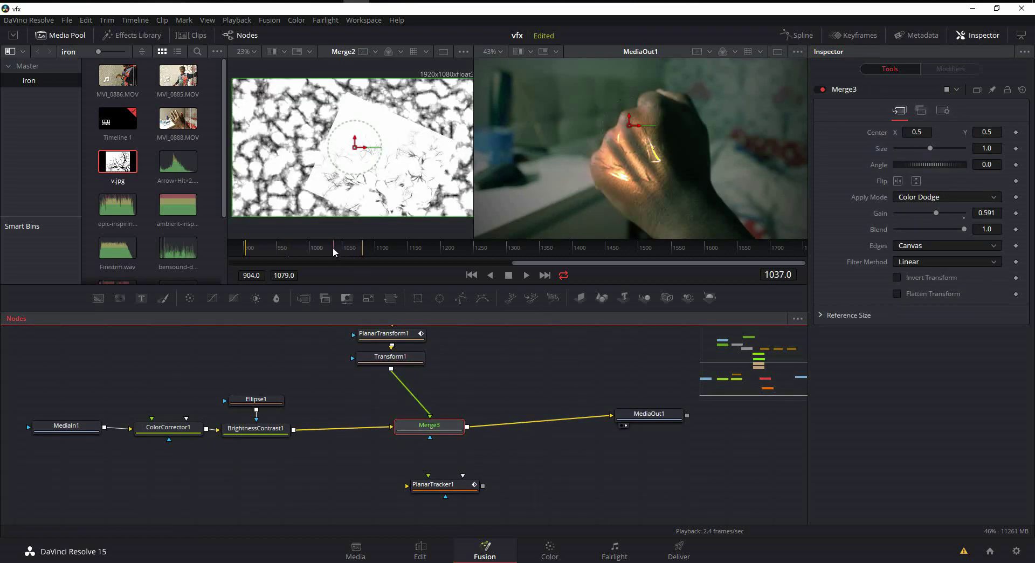
{"action": "left_click", "coordinate": [291, 251]}
{"action": "left_click_drag", "start_coordinate": [290, 250], "coordinate": [287, 251]}
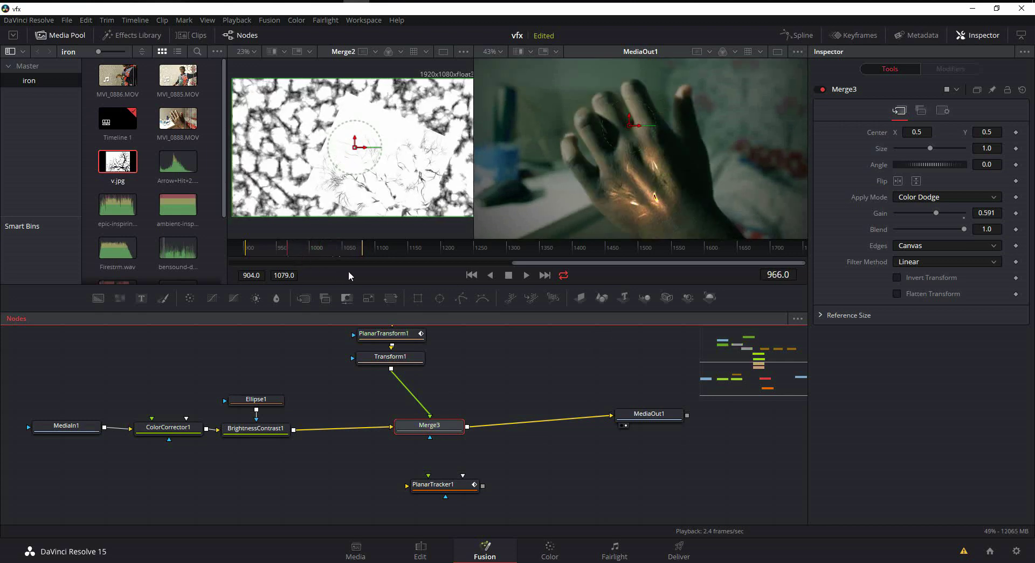
{"action": "left_click", "coordinate": [472, 274]}
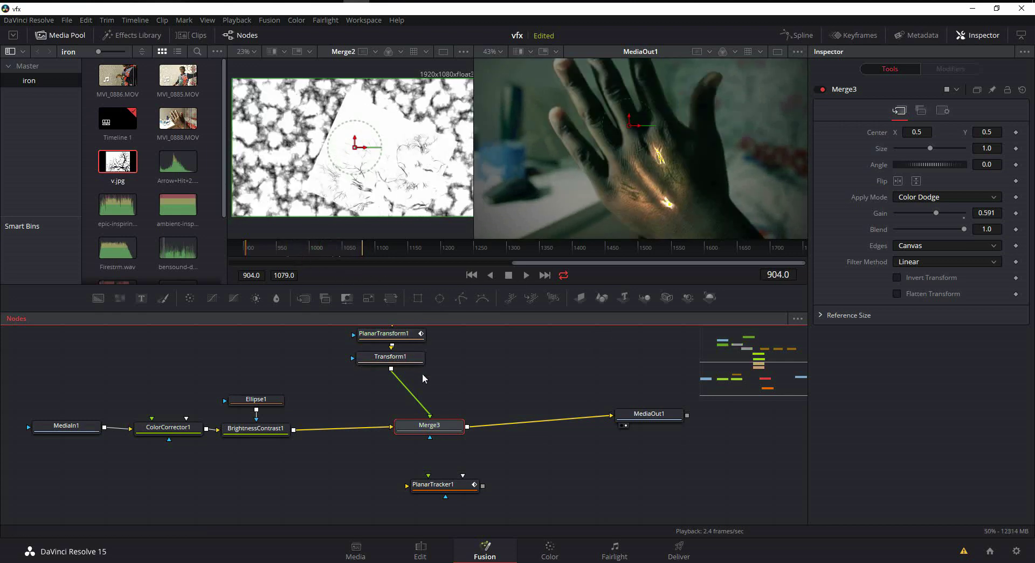
Step: Preview the Transform1 node's output by itself, select the node and clear it from its viewer
{"action": "key", "text": "1"}
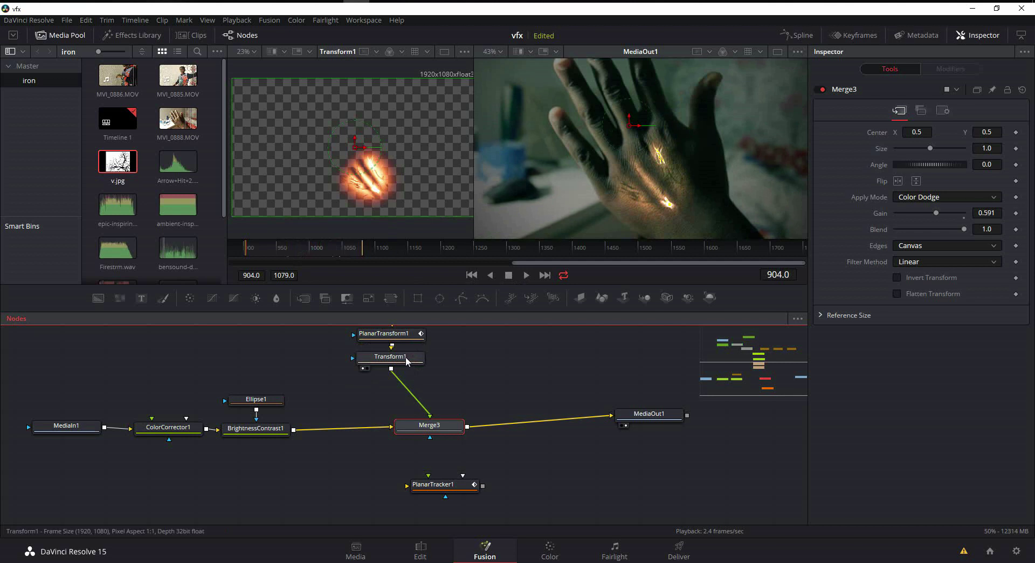
{"action": "left_click", "coordinate": [407, 361]}
{"action": "key", "text": "1"}
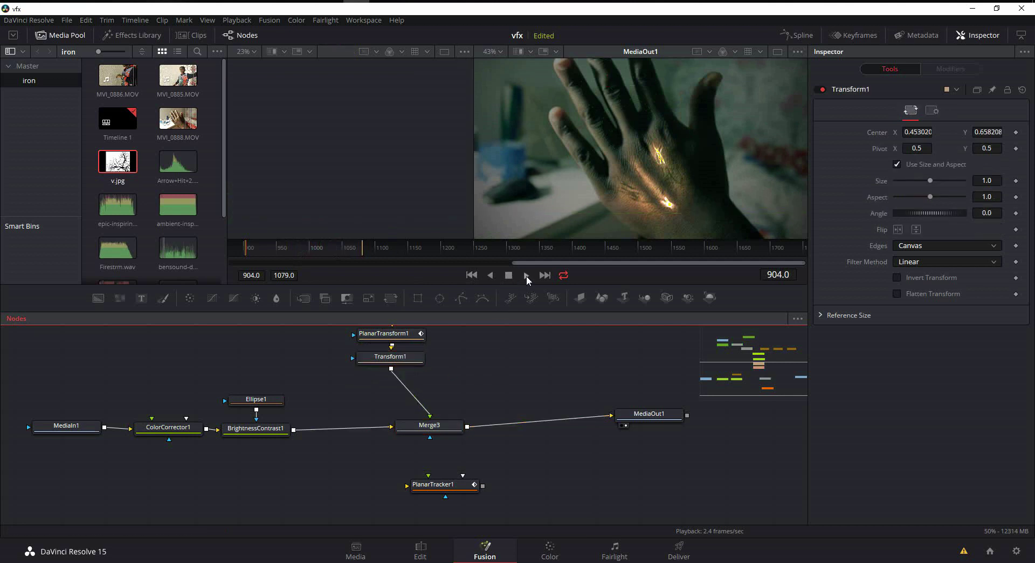
Step: Play the composite from frame 904, stop it, and scrub through frames 933 and 954 to frame 962
{"action": "left_click", "coordinate": [526, 275]}
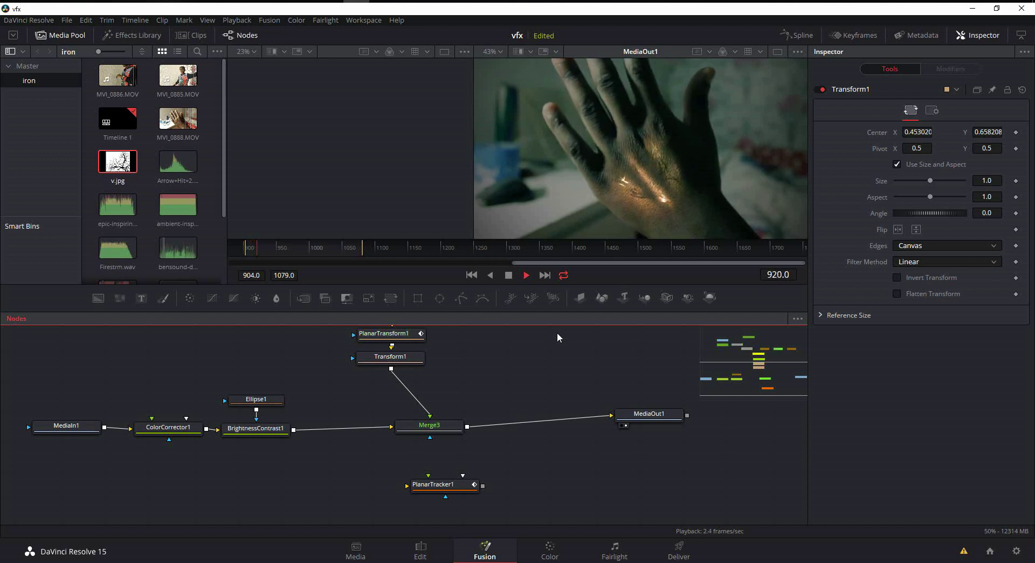
{"action": "left_click", "coordinate": [508, 276]}
{"action": "left_click", "coordinate": [258, 249]}
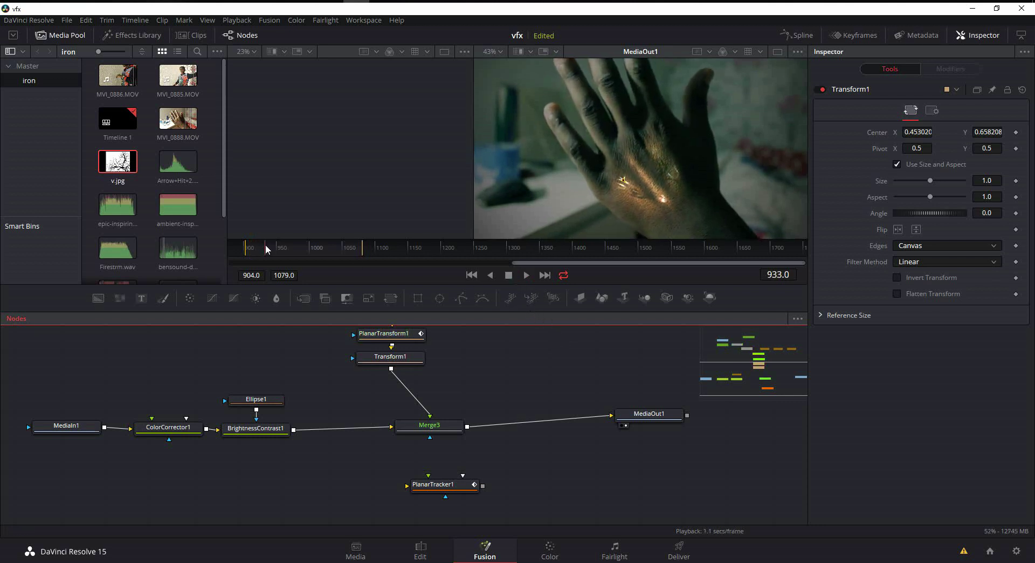
{"action": "left_click_drag", "start_coordinate": [265, 245], "coordinate": [280, 248]}
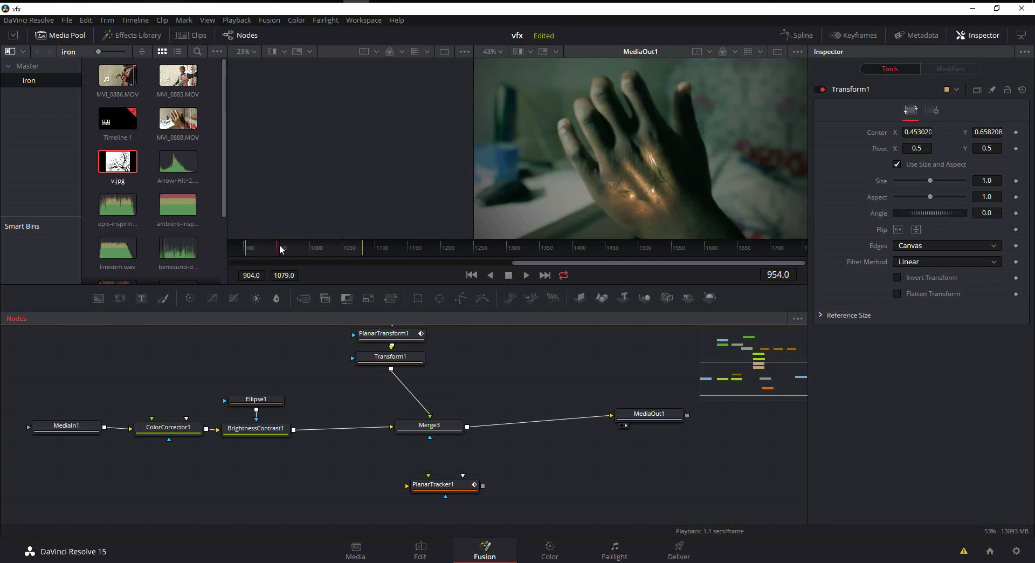
{"action": "left_click_drag", "start_coordinate": [280, 249], "coordinate": [285, 250]}
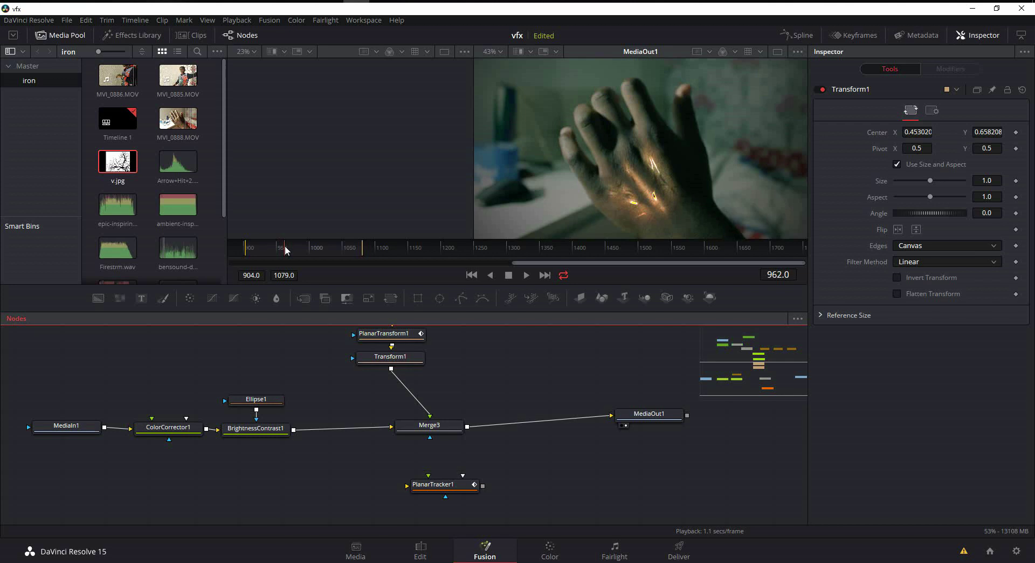
Step: Test Merge3's Blend at 0.0, restore it to 1.0 and keyframe that value at frame 962
{"action": "left_click_drag", "start_coordinate": [445, 432], "coordinate": [446, 440]}
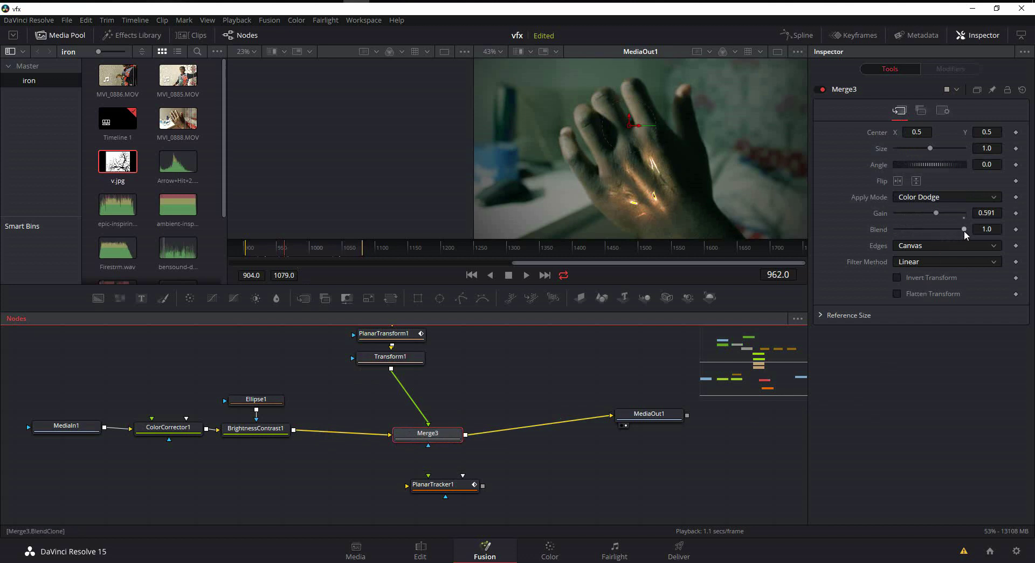
{"action": "left_click_drag", "start_coordinate": [964, 230], "coordinate": [923, 231]}
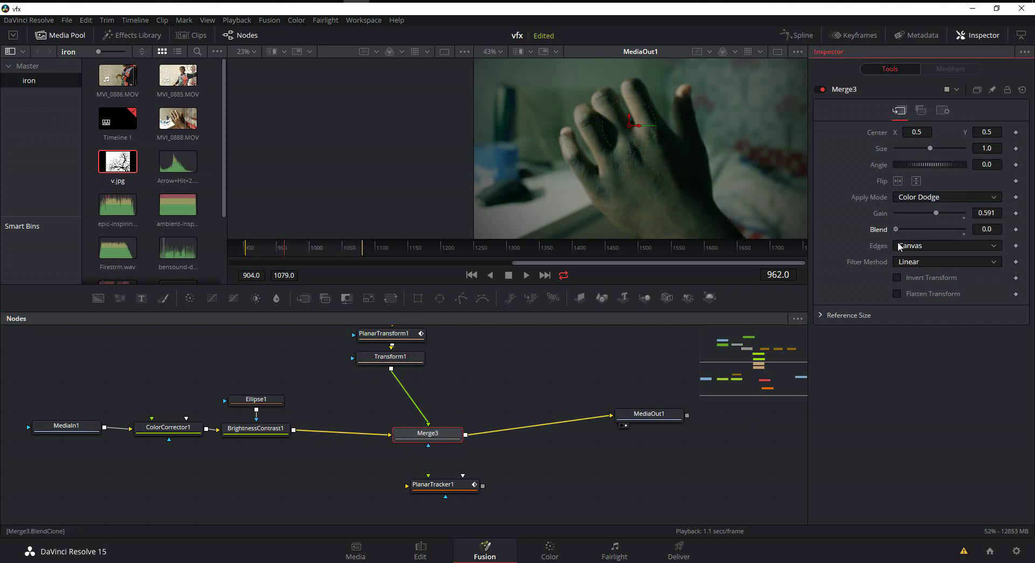
{"action": "left_click_drag", "start_coordinate": [895, 229], "coordinate": [971, 230]}
{"action": "right_click", "coordinate": [966, 228]}
{"action": "left_click", "coordinate": [980, 237]}
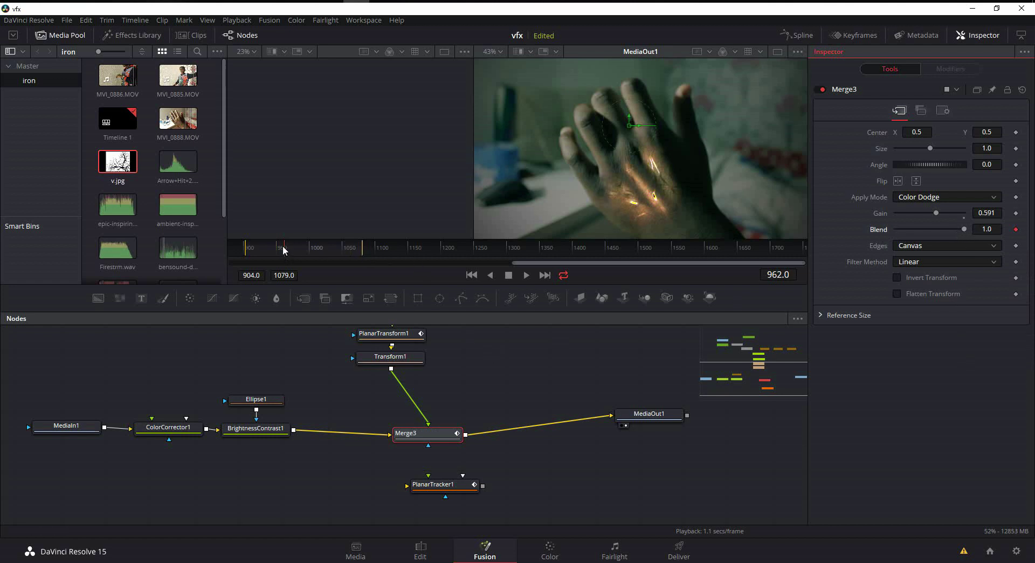
Step: Set Merge3's Blend to 0.0 at frame 933 so the veins fade in, and deselect the node
{"action": "left_click", "coordinate": [265, 250]}
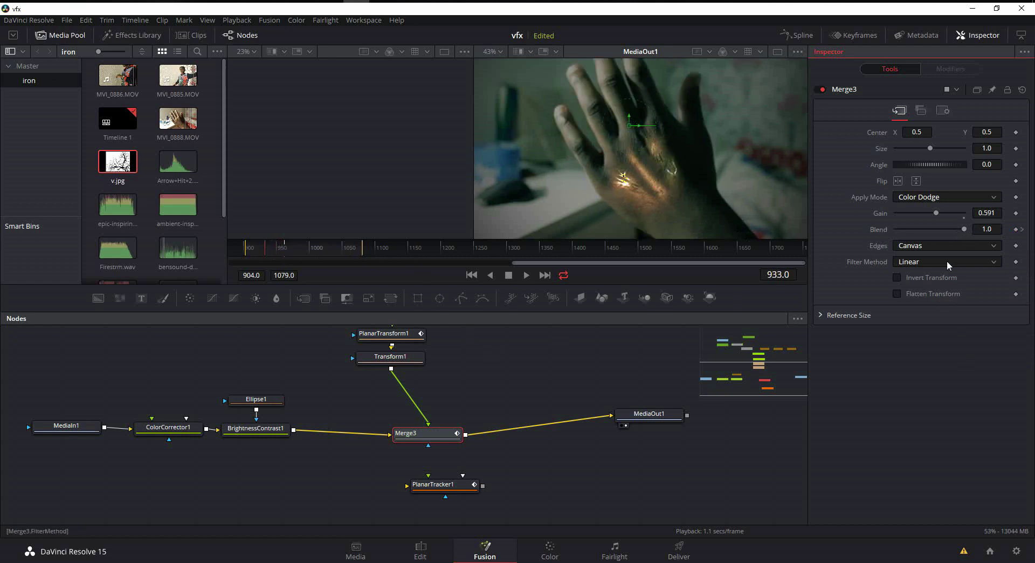
{"action": "left_click_drag", "start_coordinate": [963, 229], "coordinate": [892, 235]}
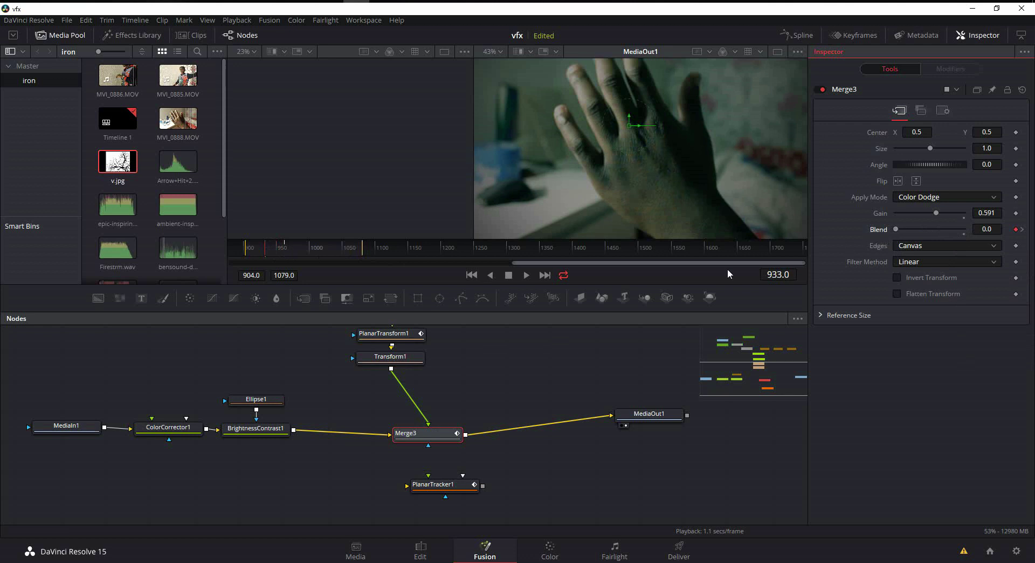
{"action": "left_click", "coordinate": [554, 352]}
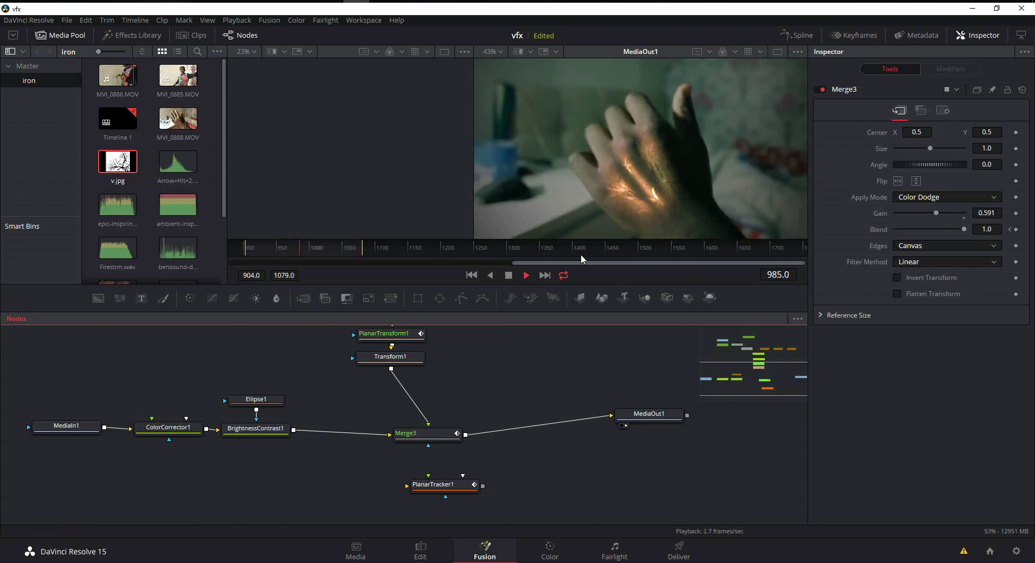
Step: Check the noise animation from the first frame, stop playback at frame 1010 and set FastNoise1's Seethe Rate to 0.213
{"action": "scroll", "coordinate": [488, 373], "scroll_direction": "up", "scroll_amount": 5}
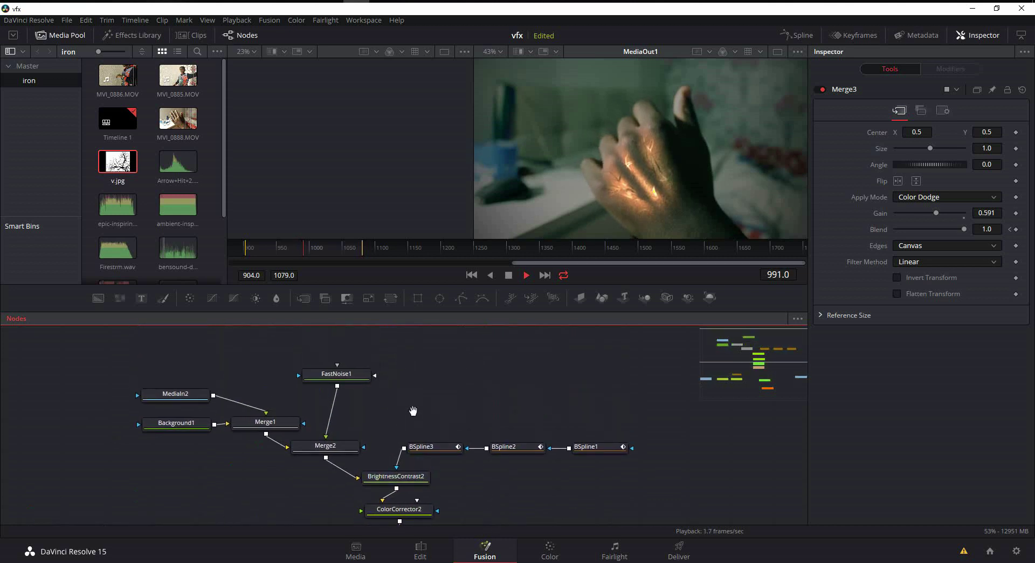
{"action": "left_click", "coordinate": [349, 383]}
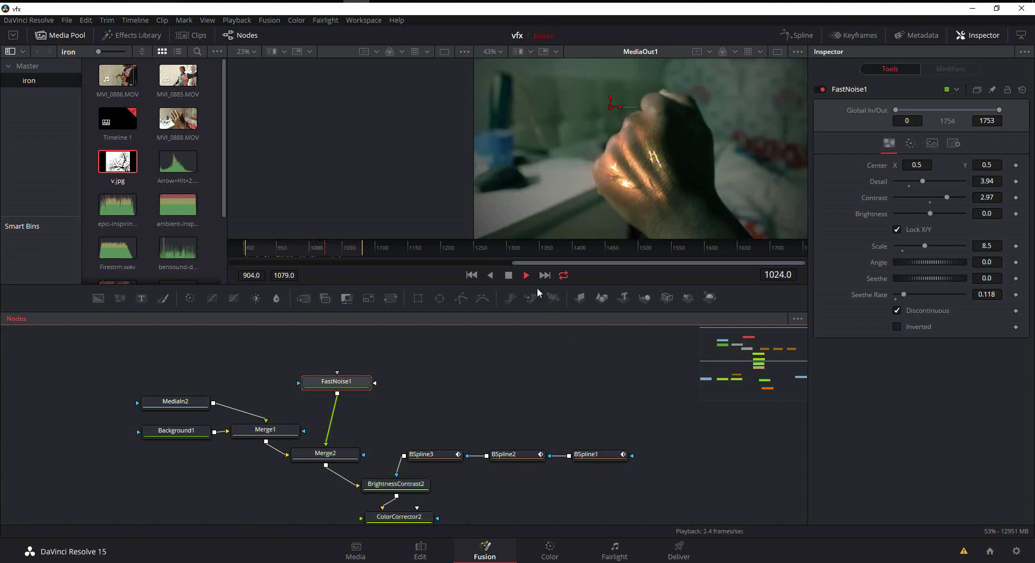
{"action": "left_click", "coordinate": [472, 276]}
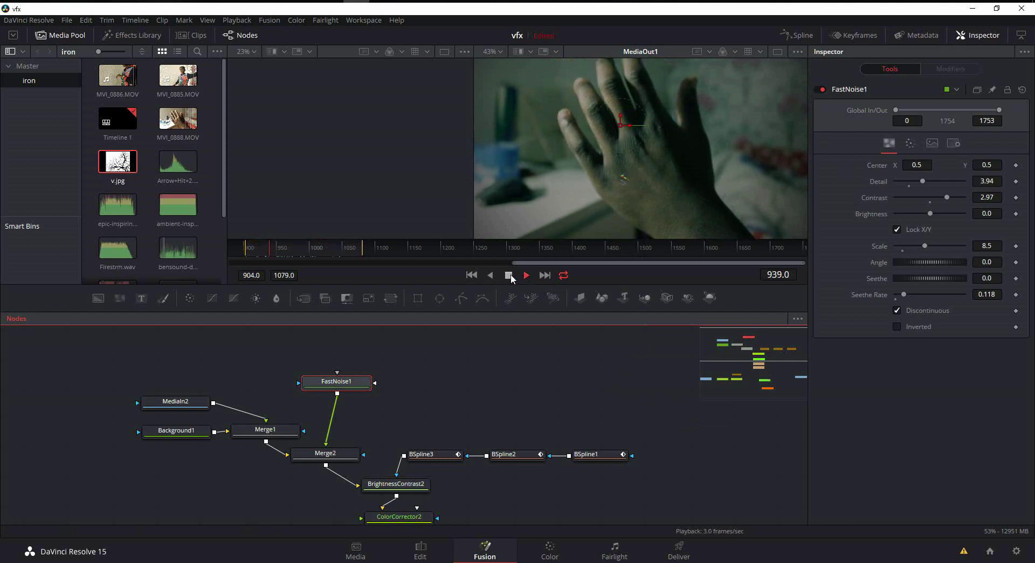
{"action": "left_click", "coordinate": [509, 276]}
{"action": "left_click_drag", "start_coordinate": [284, 248], "coordinate": [316, 249]}
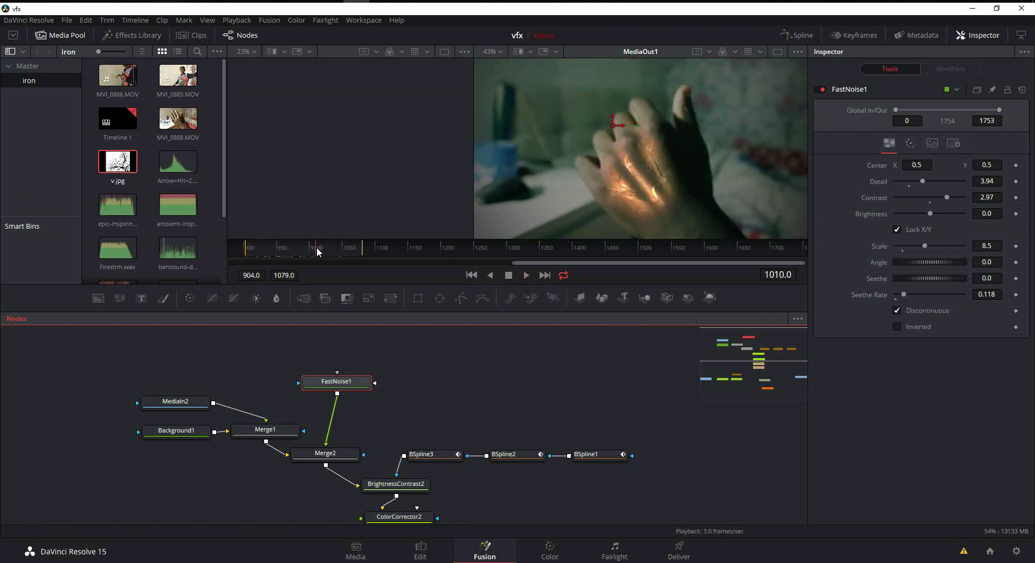
{"action": "left_click_drag", "start_coordinate": [903, 295], "coordinate": [910, 299]}
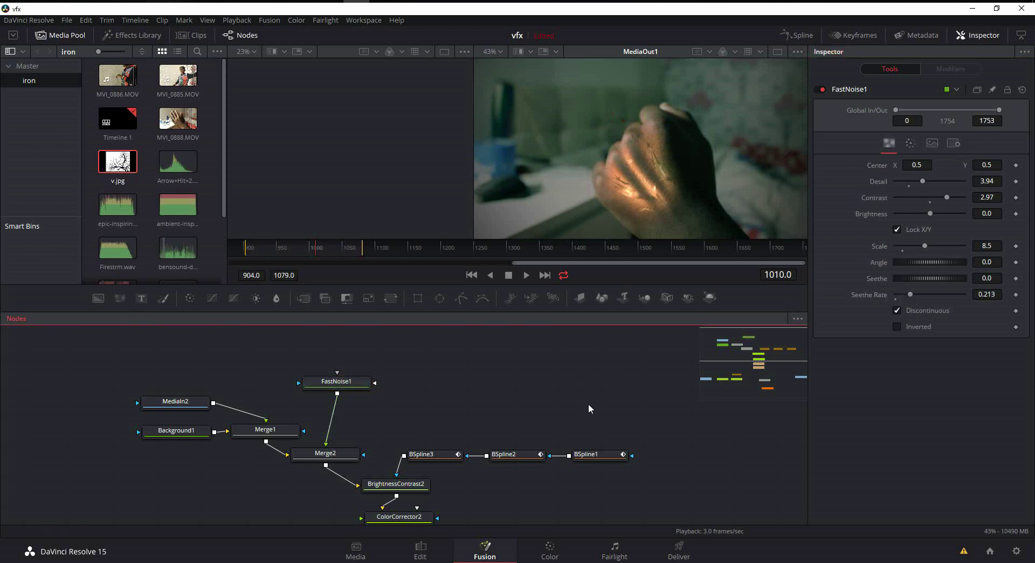
Step: Select the MediaOut1 node at the end of the composite and look over the main node chain
{"action": "scroll", "coordinate": [587, 403], "scroll_direction": "down", "scroll_amount": 3}
{"action": "scroll", "coordinate": [551, 376], "scroll_direction": "down", "scroll_amount": 4}
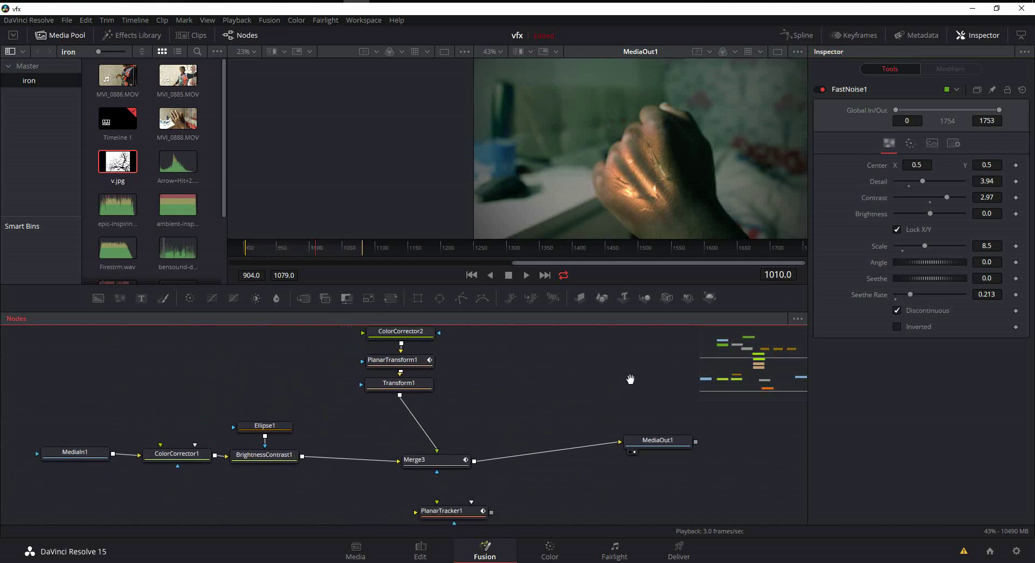
{"action": "left_click", "coordinate": [669, 448]}
{"action": "scroll", "coordinate": [603, 393], "scroll_direction": "down", "scroll_amount": 2}
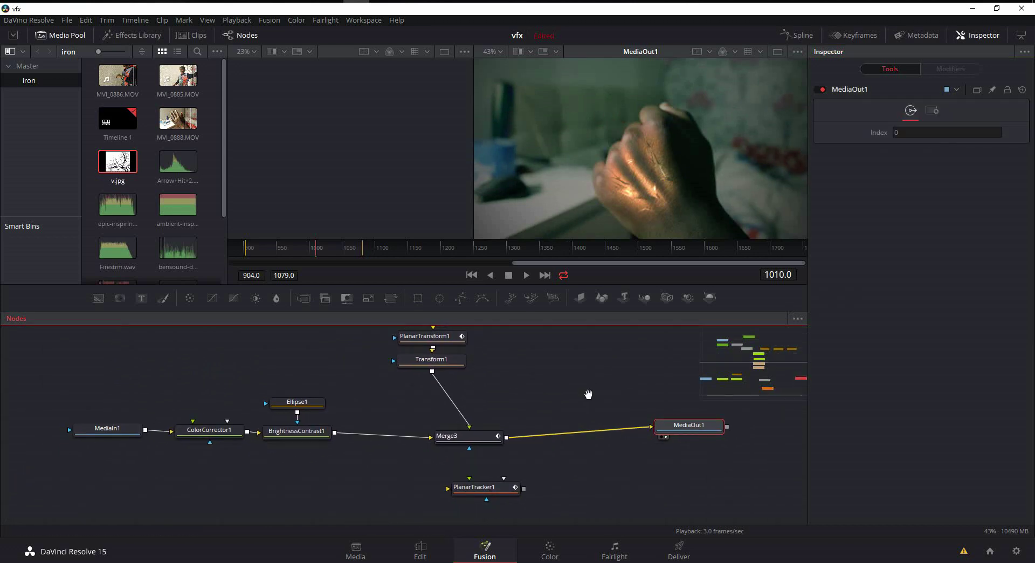
{"action": "scroll", "coordinate": [590, 399], "scroll_direction": "up", "scroll_amount": 1}
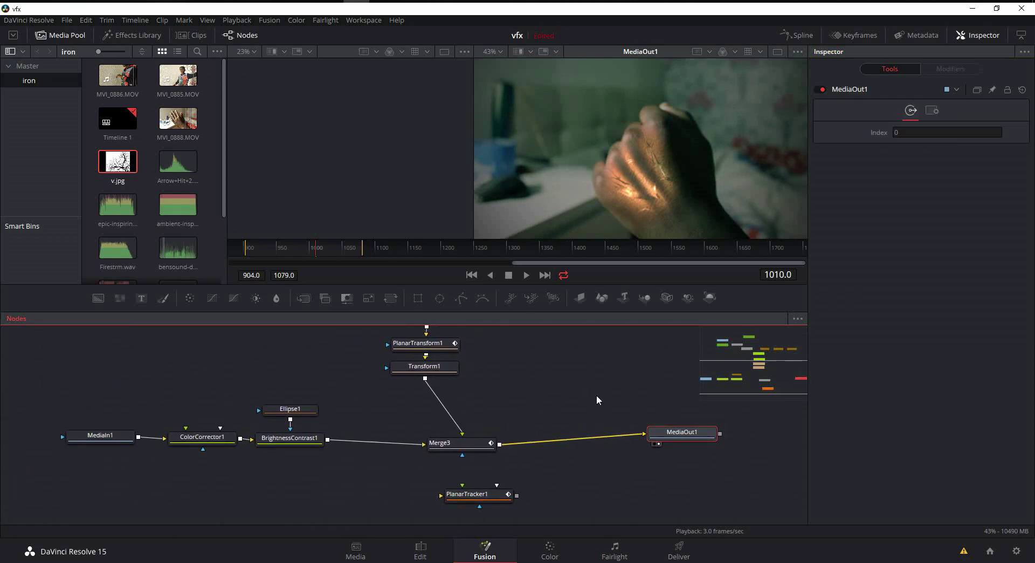
Step: Switch to the Edit page, scrub through the MVI_0888.MOV clip to review the fading glow, and return to the clip's start at 01:00:13:04
{"action": "left_click", "coordinate": [431, 550]}
{"action": "left_click_drag", "start_coordinate": [584, 345], "coordinate": [629, 363]}
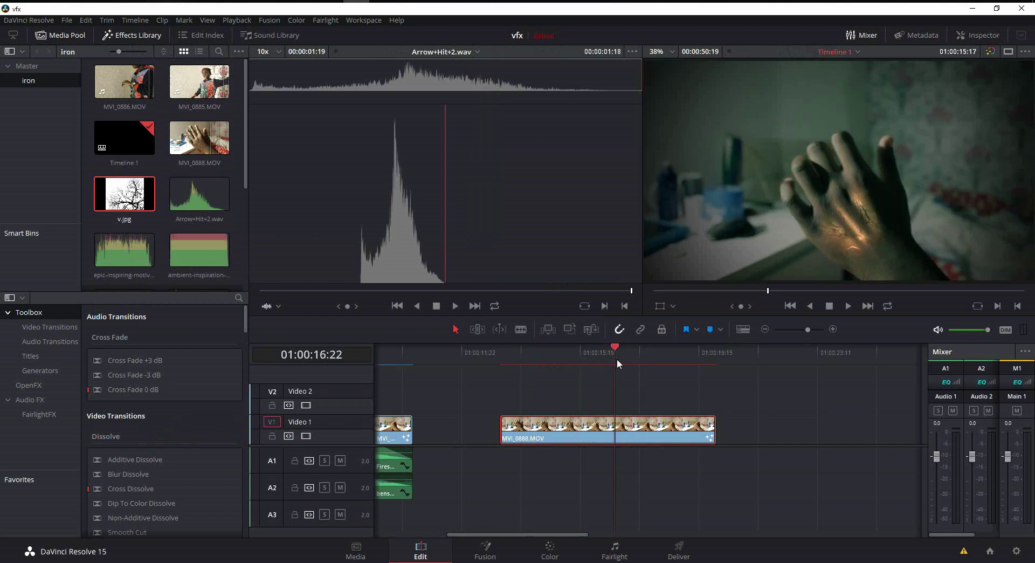
{"action": "left_click", "coordinate": [672, 356]}
{"action": "left_click", "coordinate": [704, 359]}
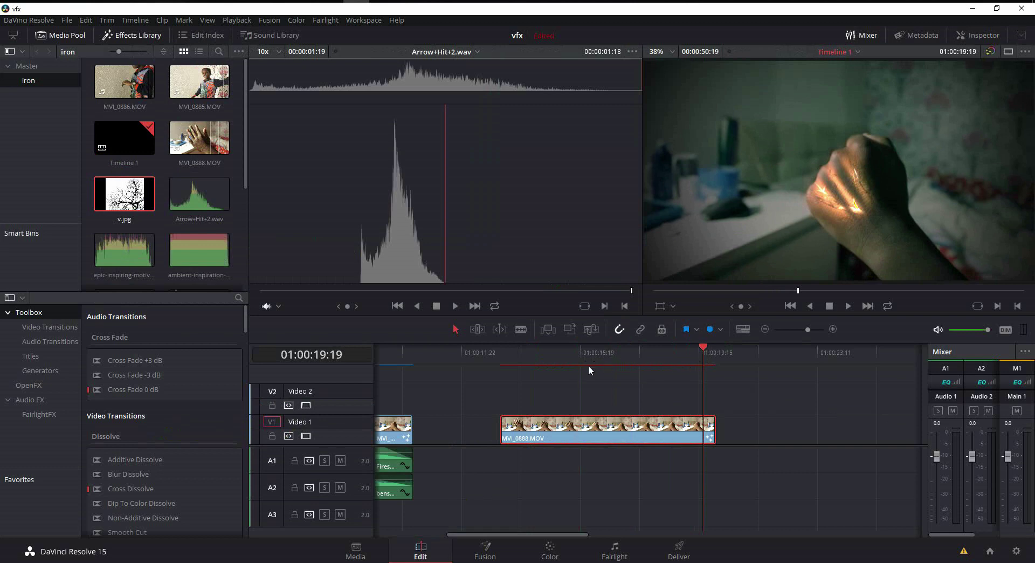
{"action": "left_click", "coordinate": [489, 358]}
{"action": "left_click", "coordinate": [512, 360]}
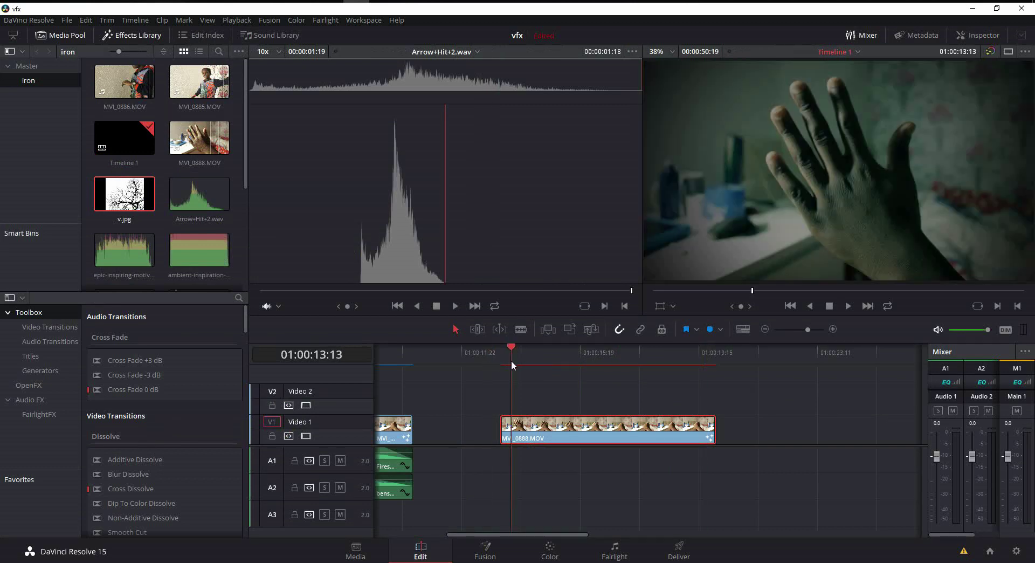
{"action": "left_click_drag", "start_coordinate": [511, 361], "coordinate": [651, 362]}
{"action": "key", "text": "Up"}
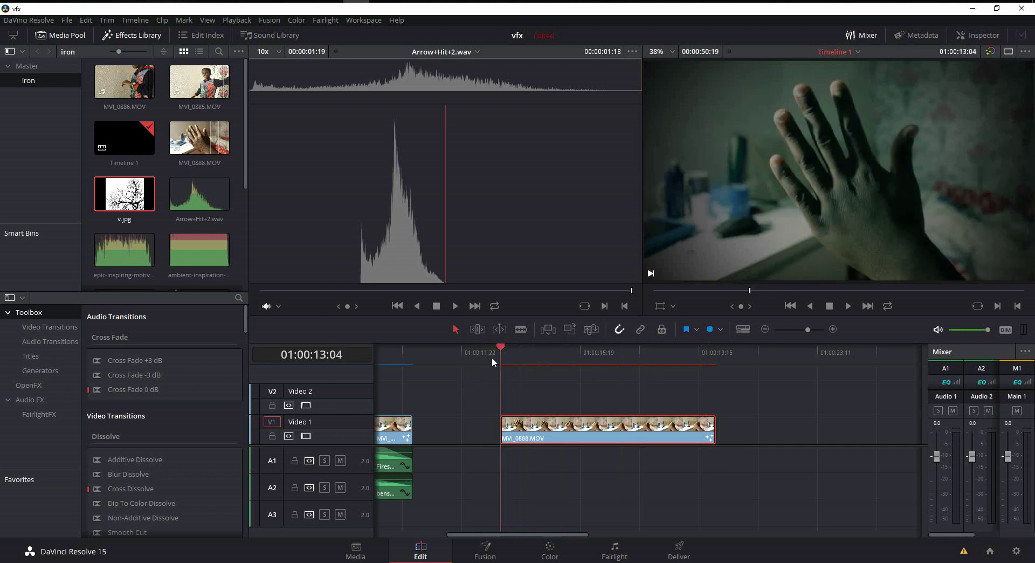